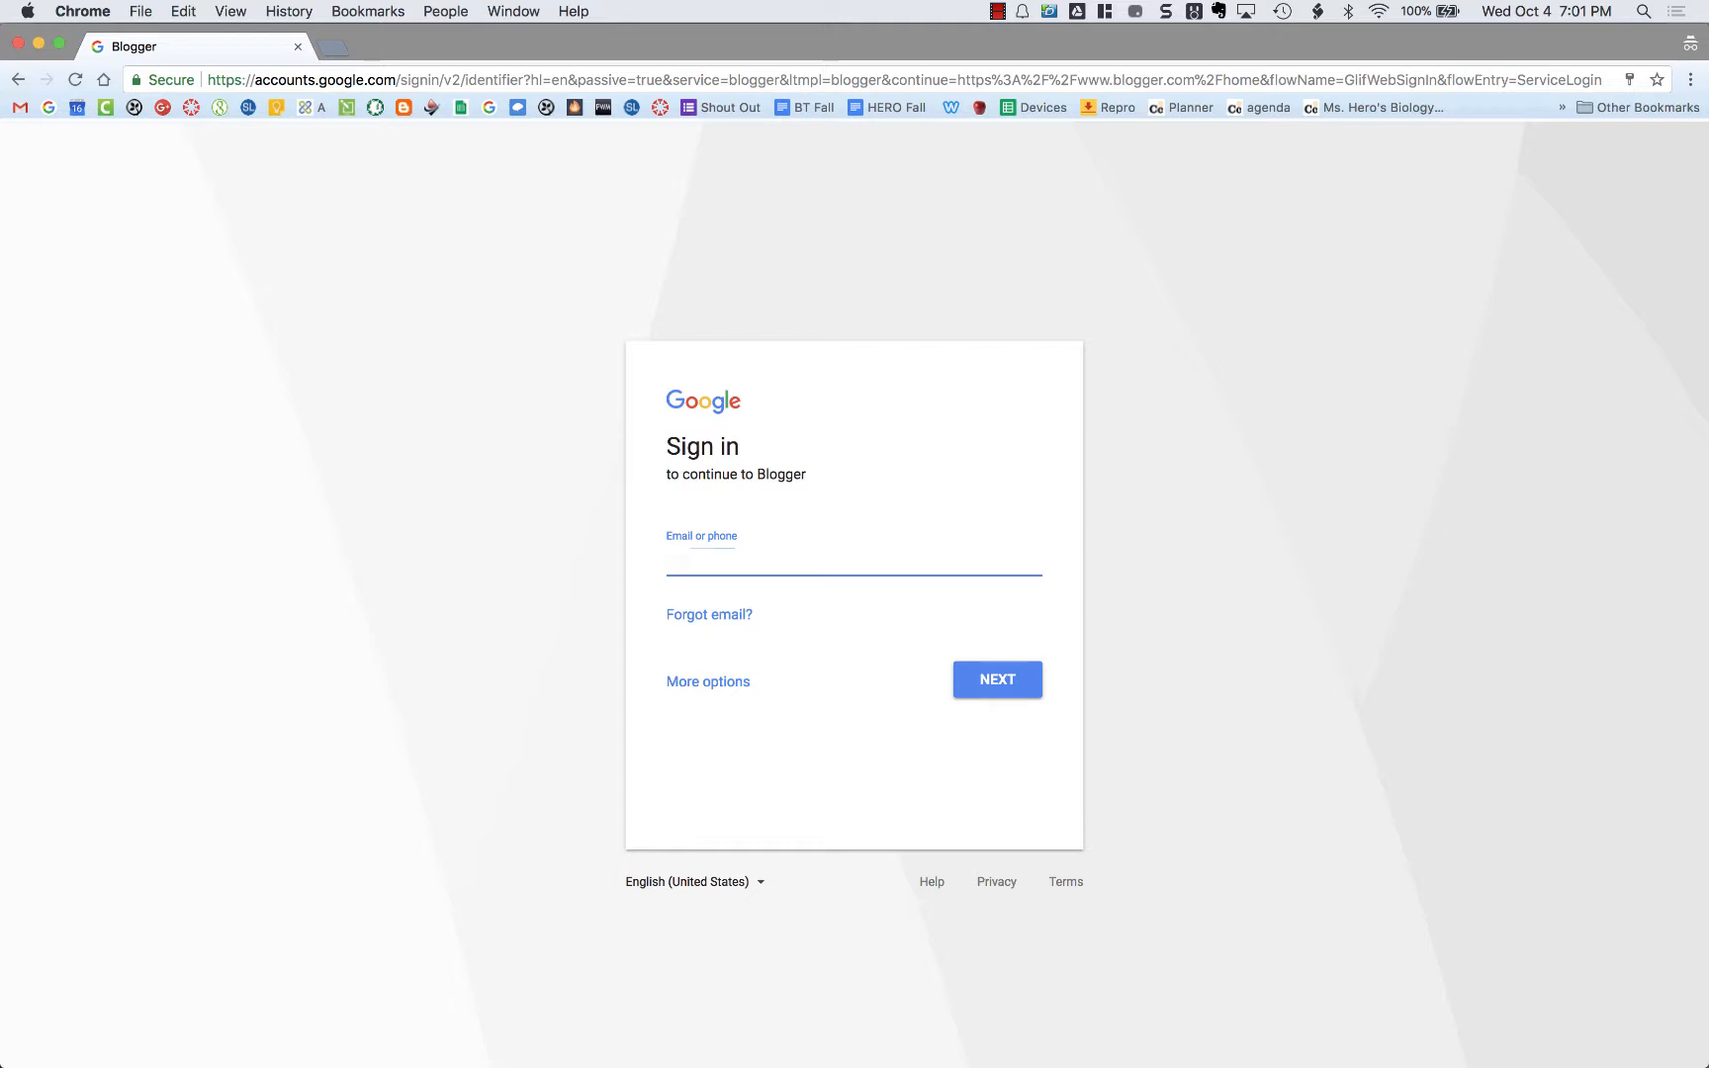
Step: Sign in to Blogger with the account e-mail and enter the account password on the school district's single sign-on page
text(•••••)
key(BackSpace)
text(••)
click(1025, 676)
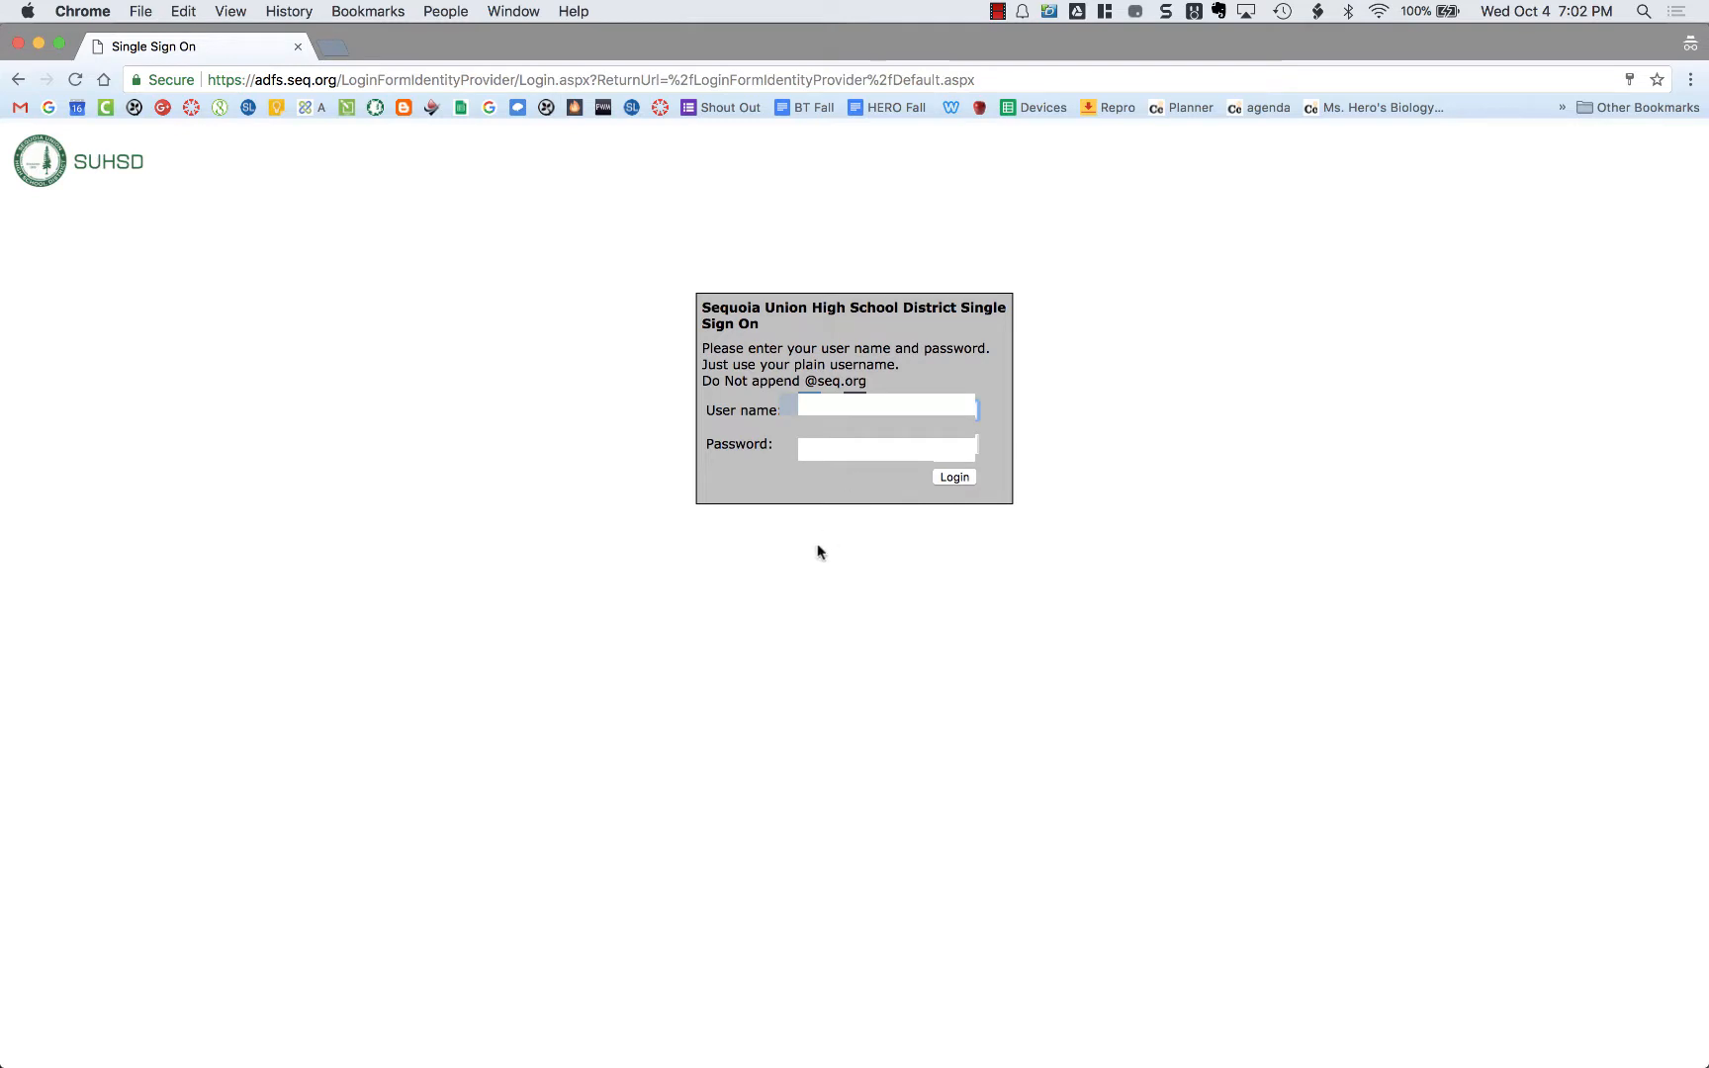
click(839, 450)
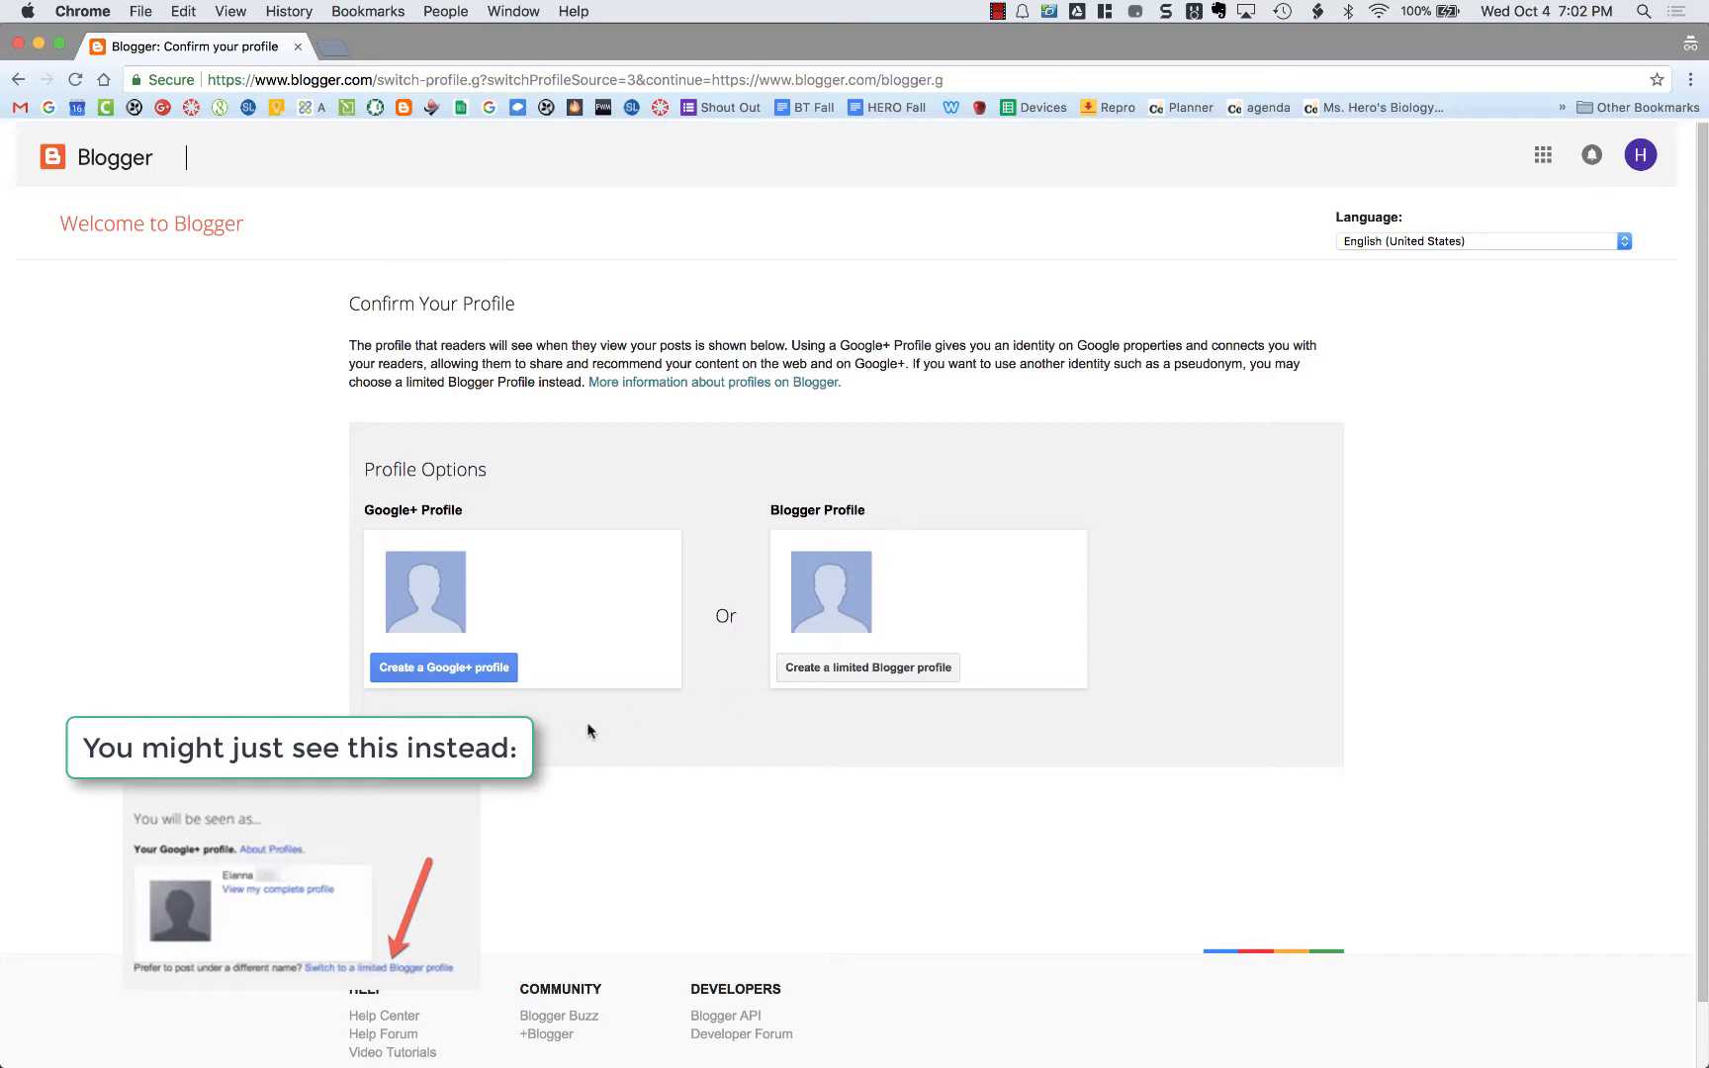
Step: Create a limited Blogger profile with the student's first name and last initial as display name, and continue to Blogger
click(842, 673)
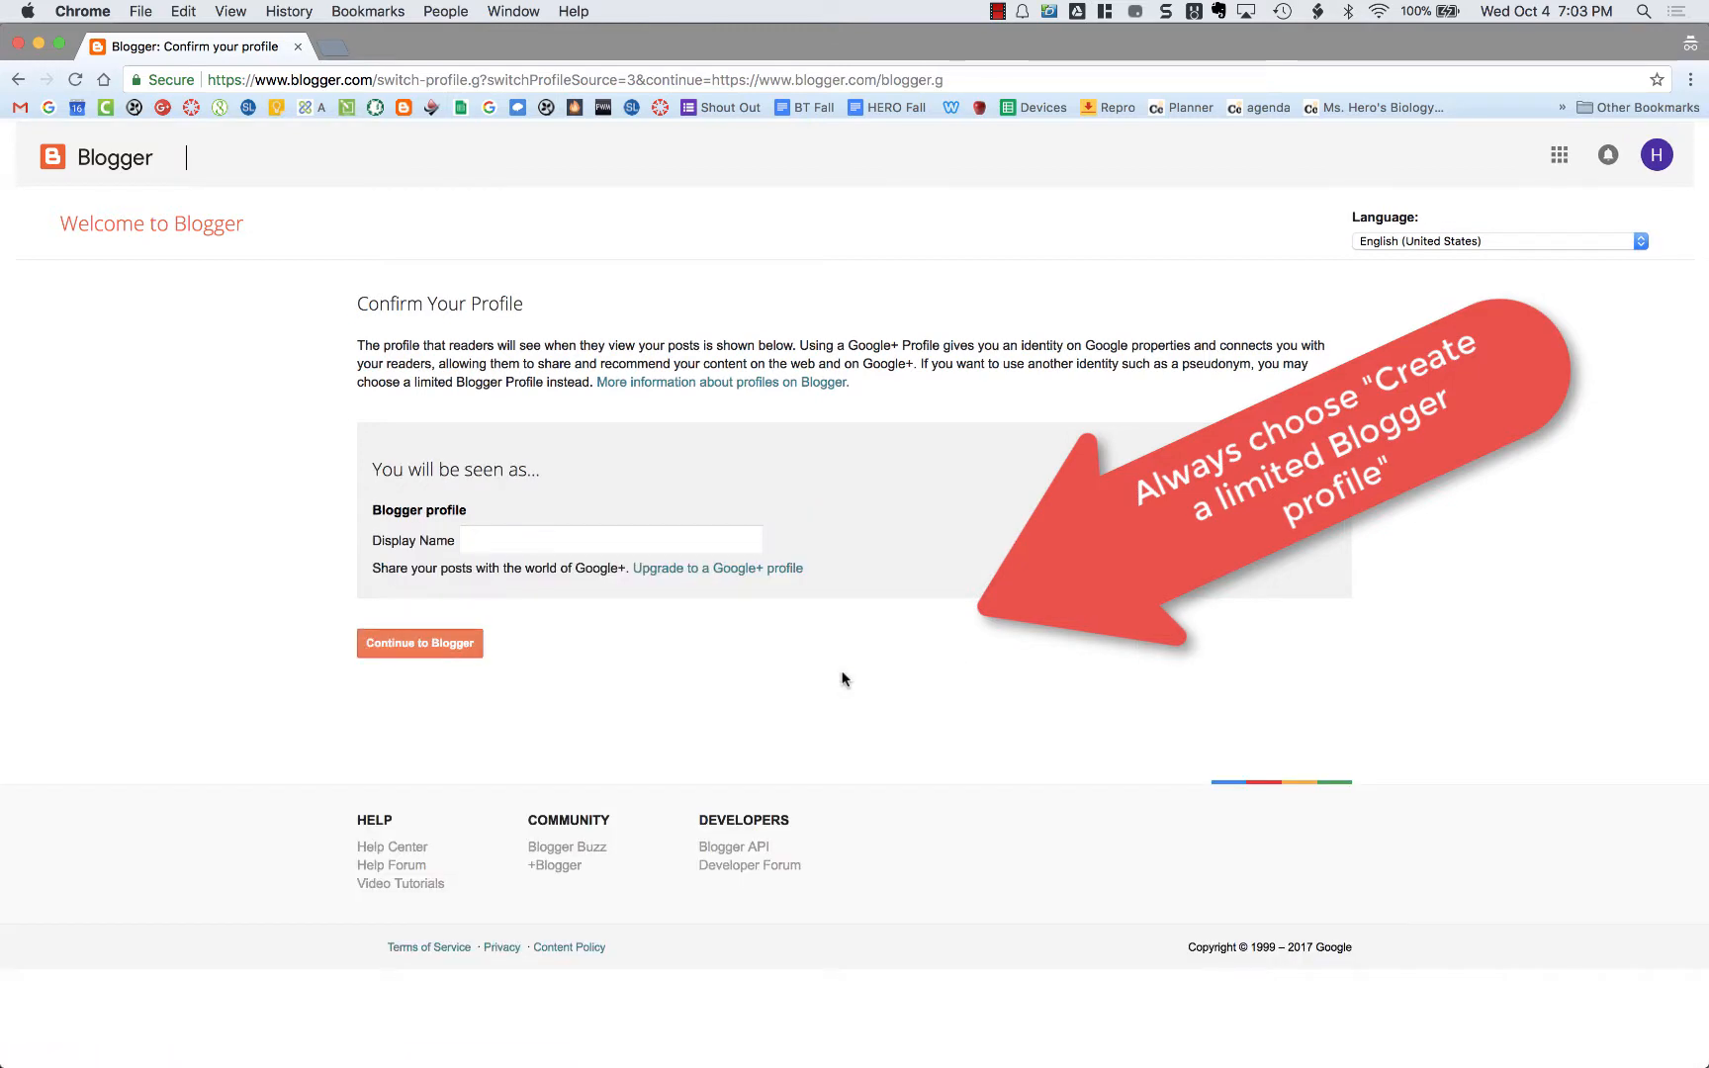
click(692, 534)
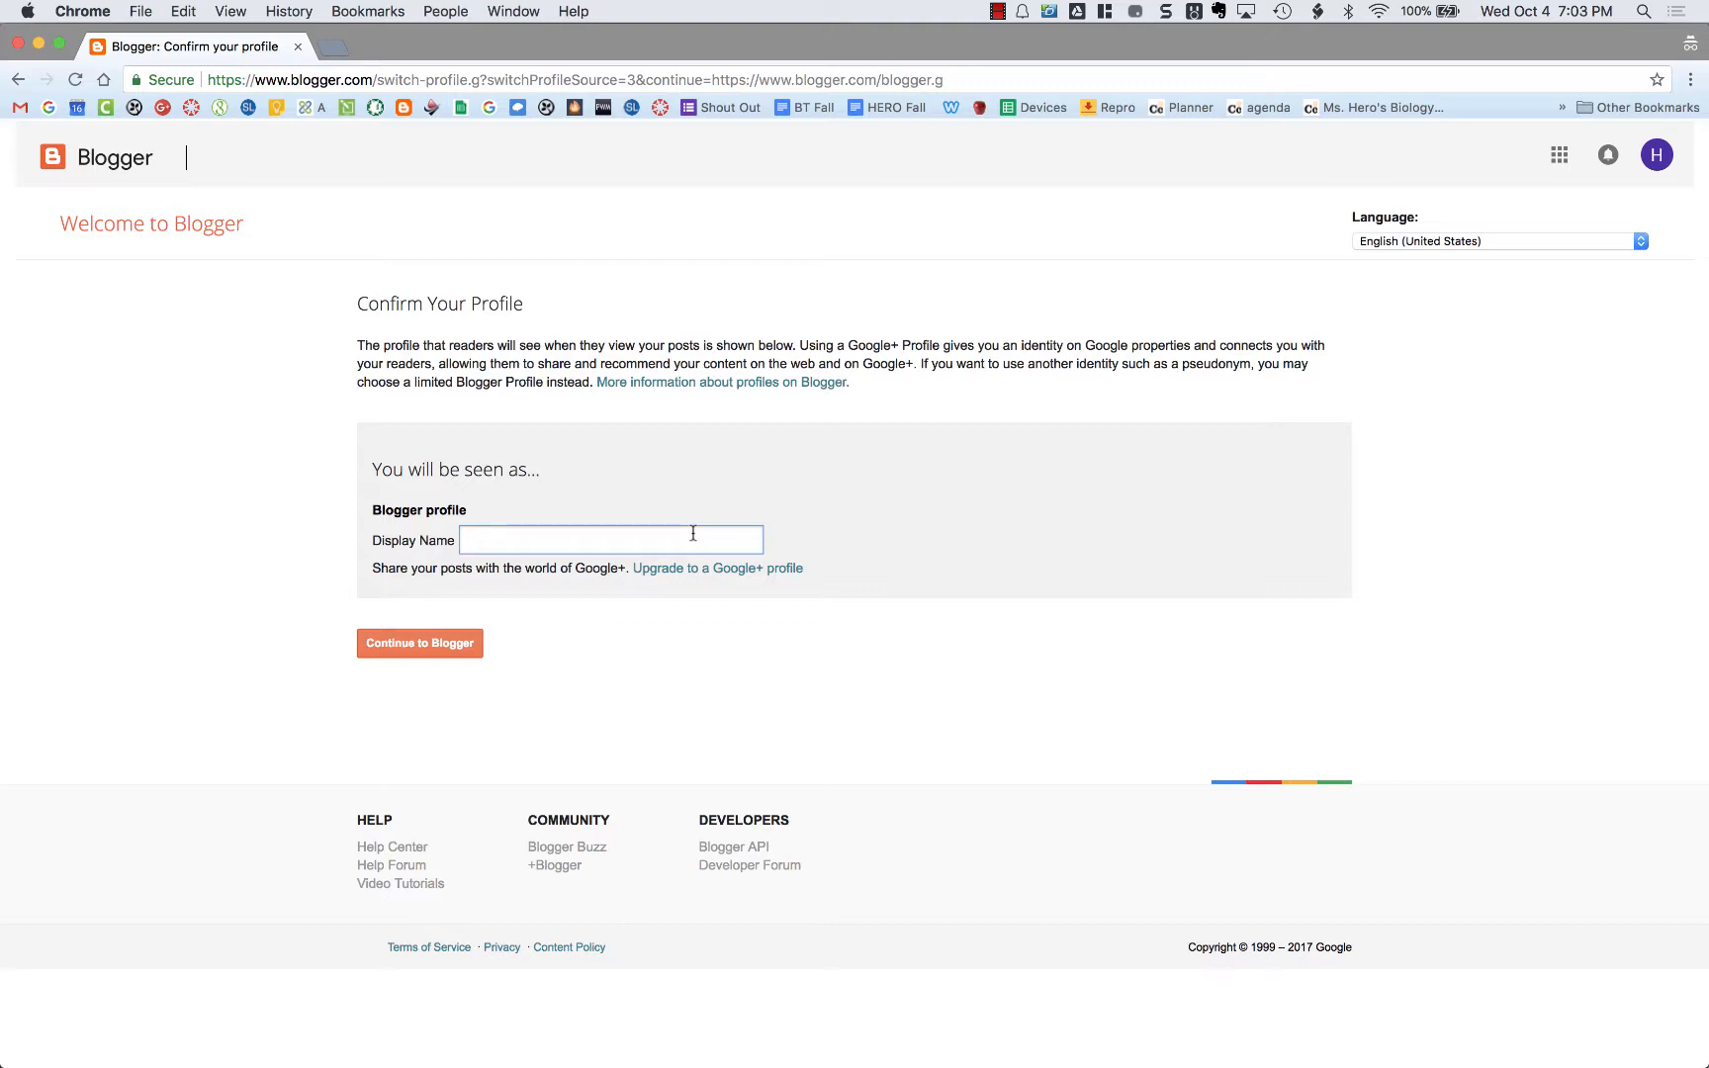
text(Hannah S.)
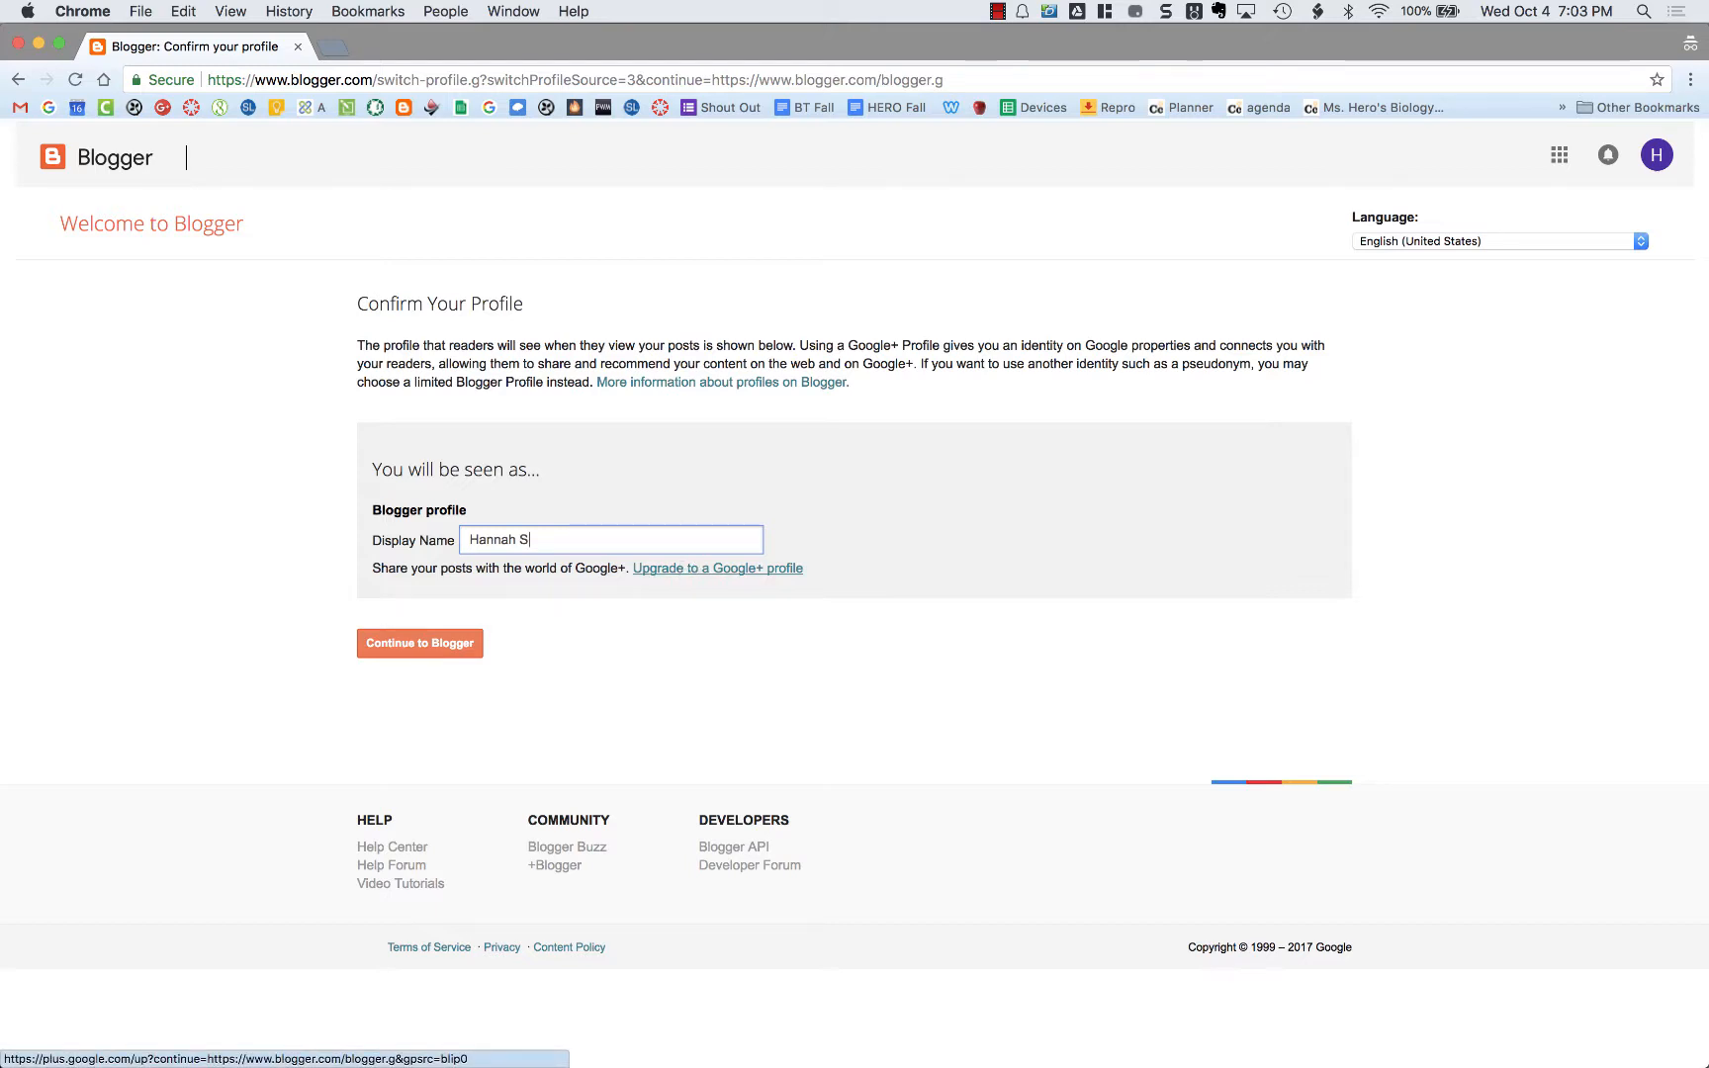
click(446, 645)
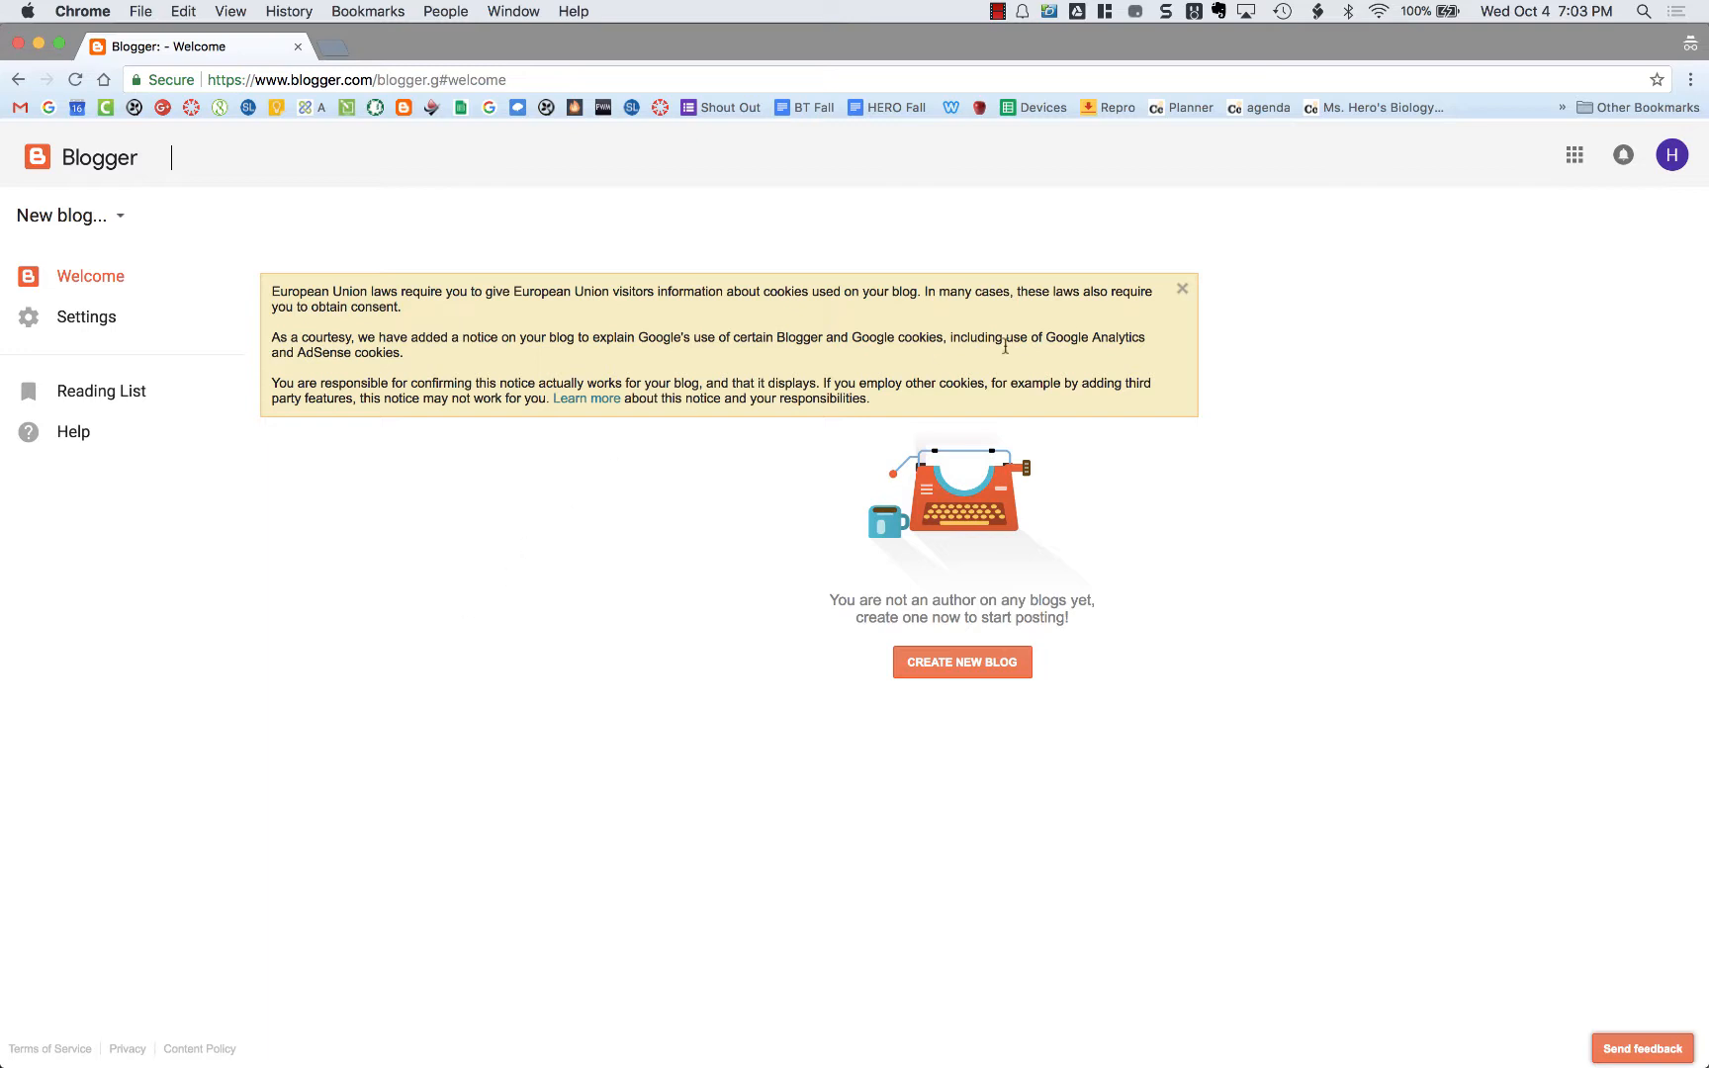
Step: Dismiss the cookie notice and start a new blog titled with the owner's first name in possessive form followed by "AVID Blog"
click(1183, 291)
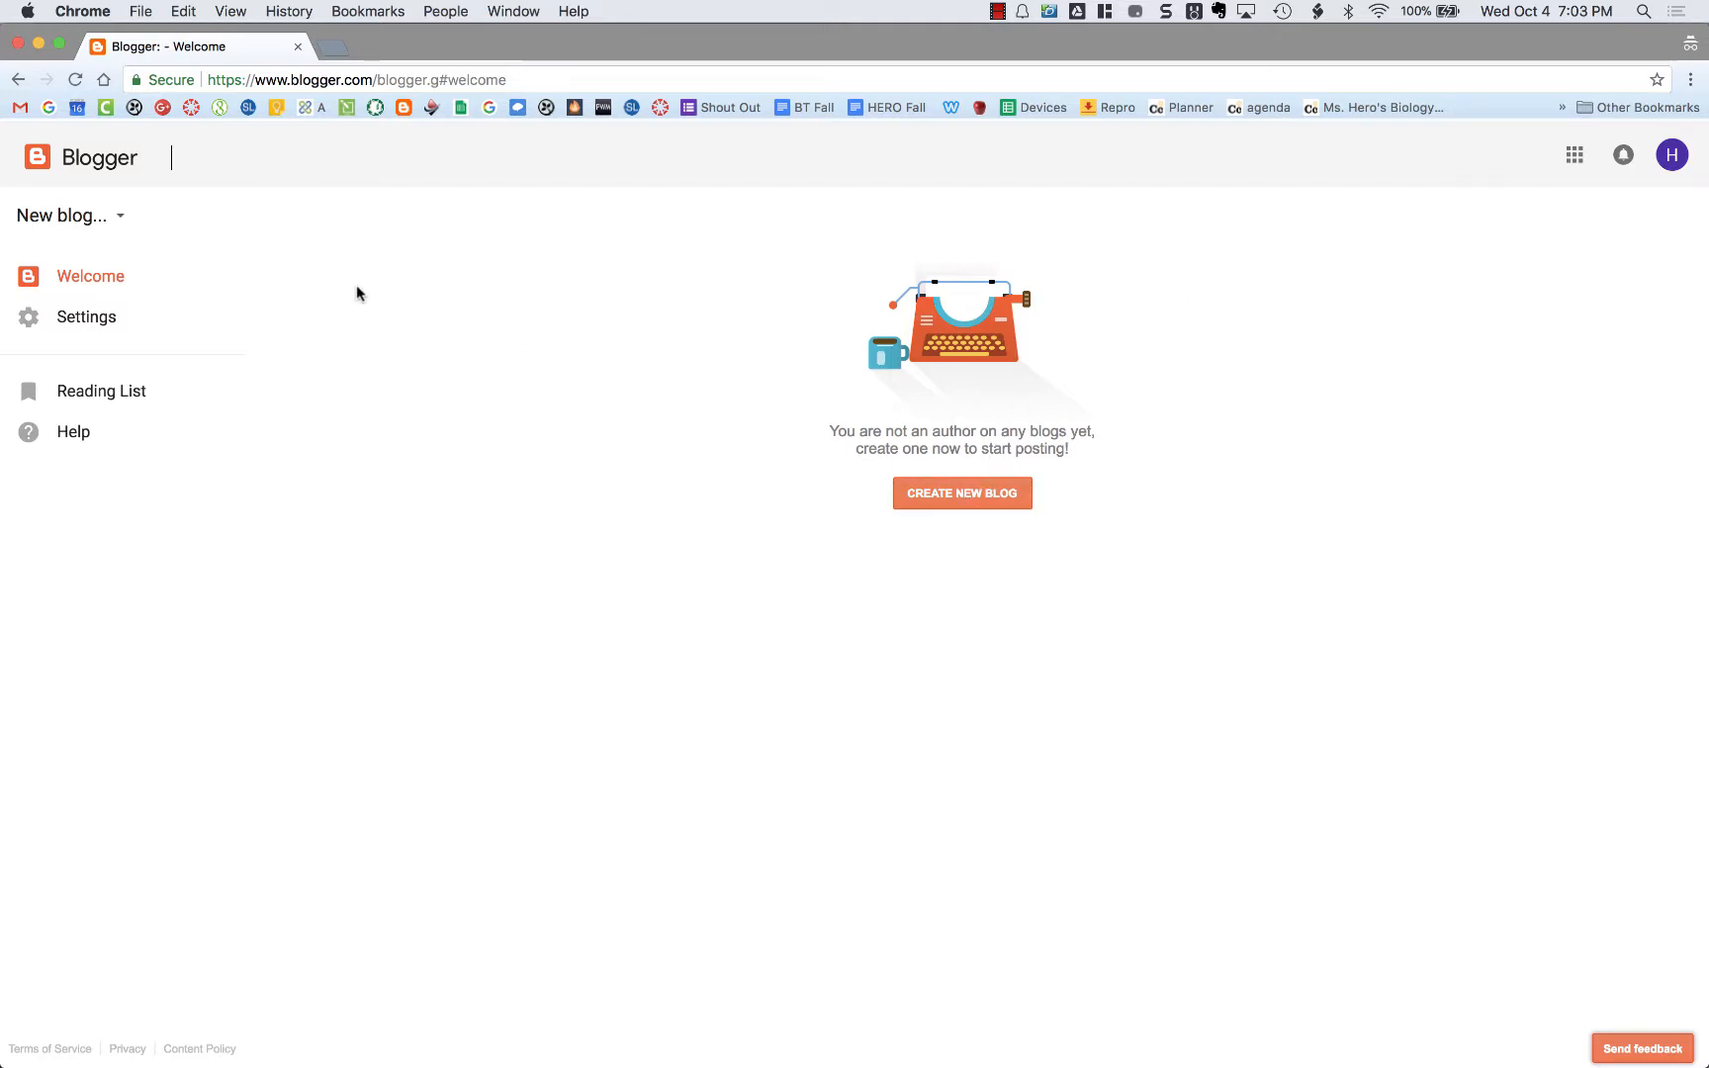
click(122, 216)
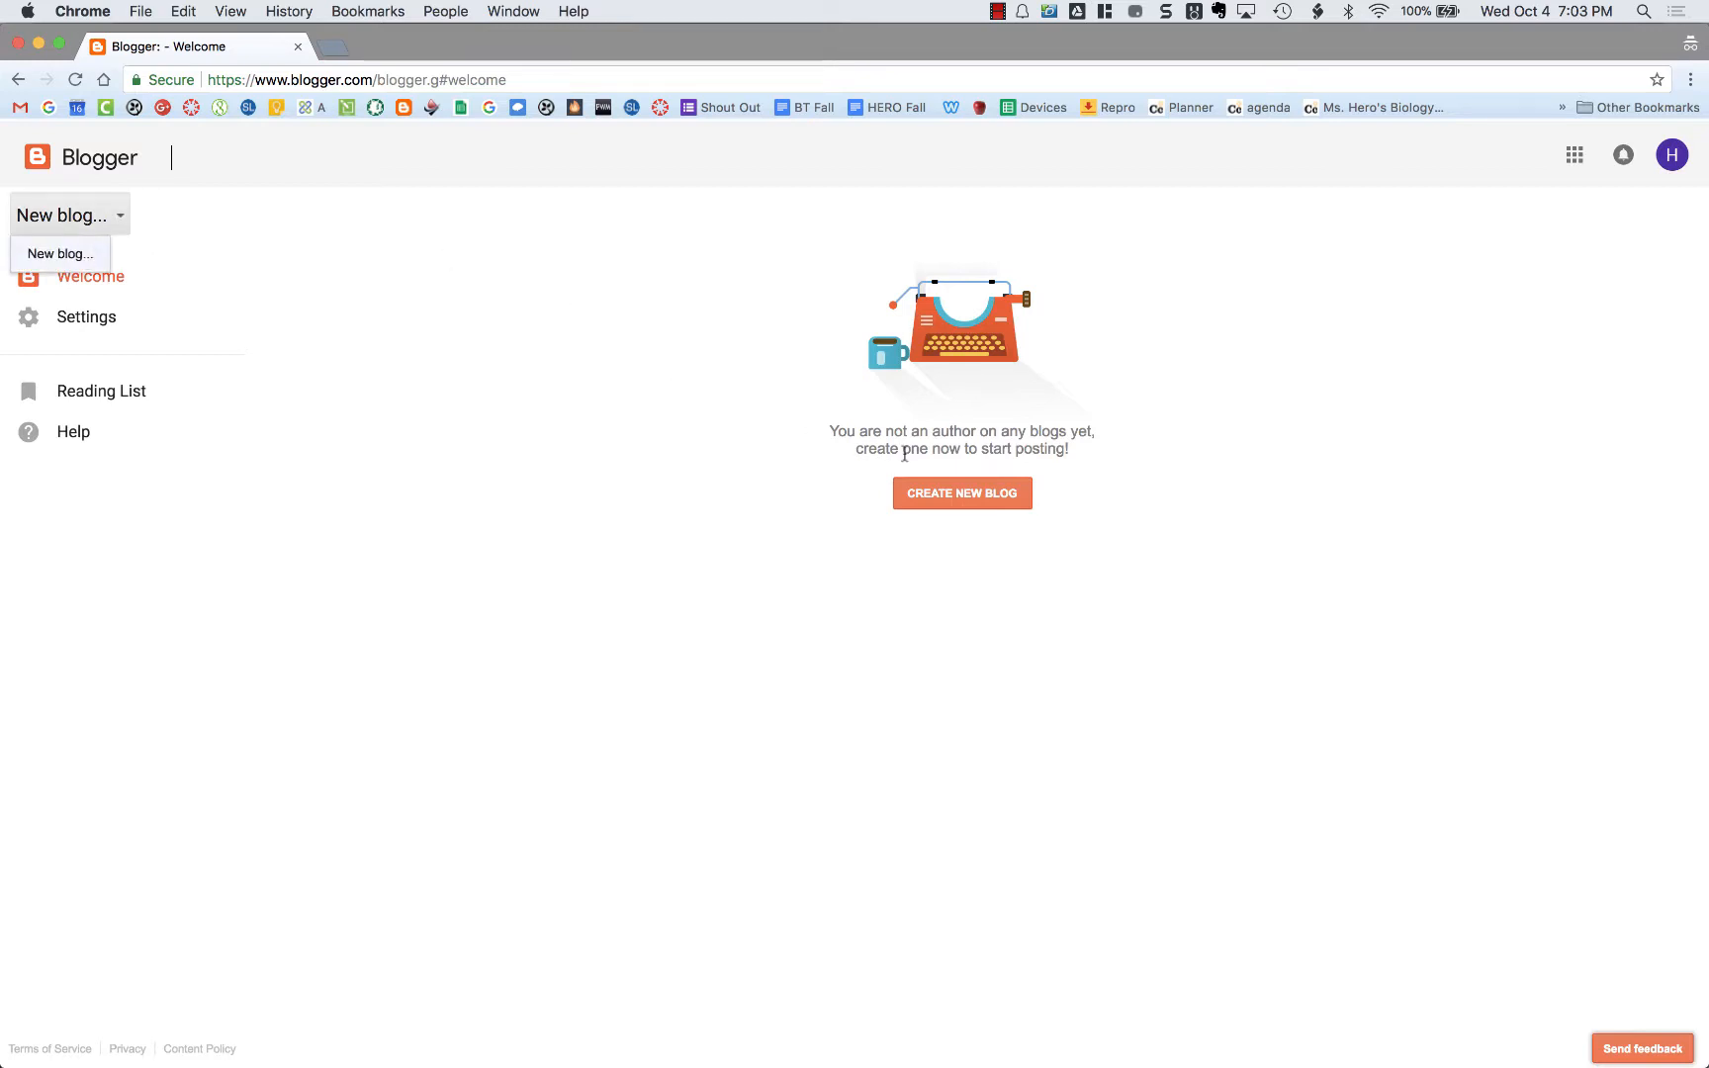
click(937, 486)
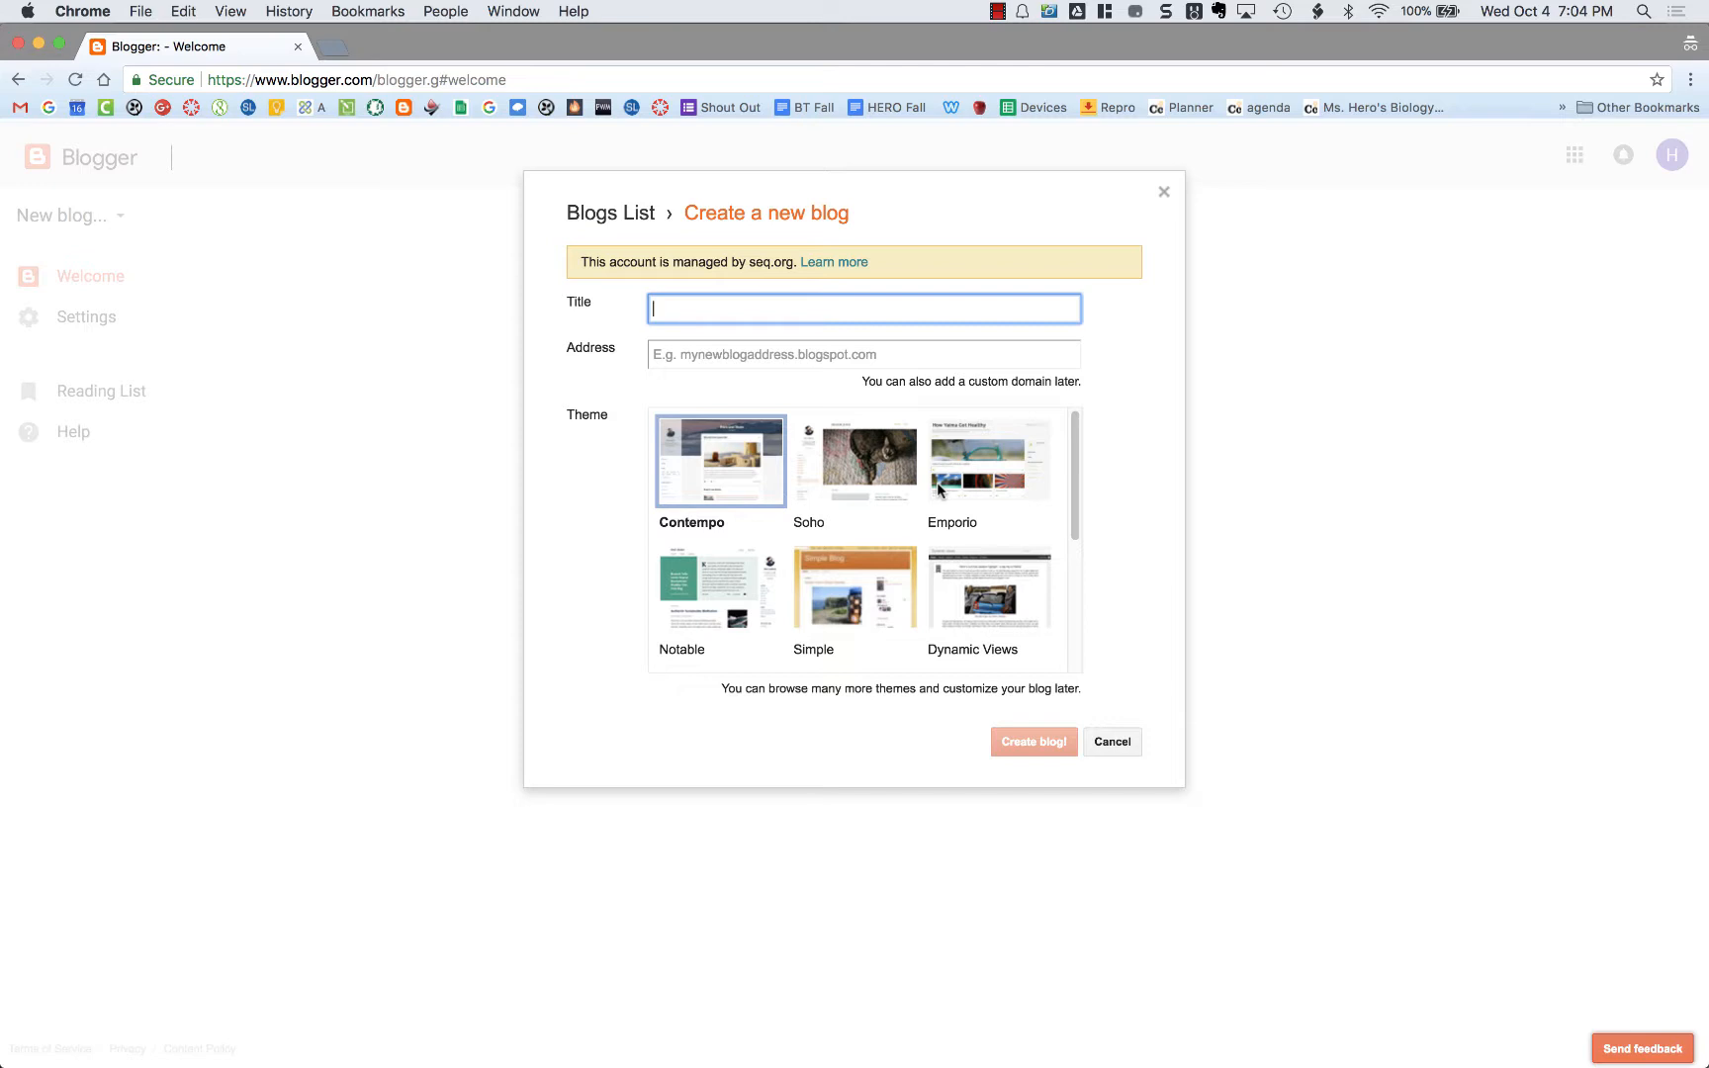
text(Hannah's AVID H)
key(BackSpace)
key(BackSpace)
text(Blog)
Step: Set the blog's blogspot.com address to the full blog title in lowercase without spaces or apostrophe
click(925, 359)
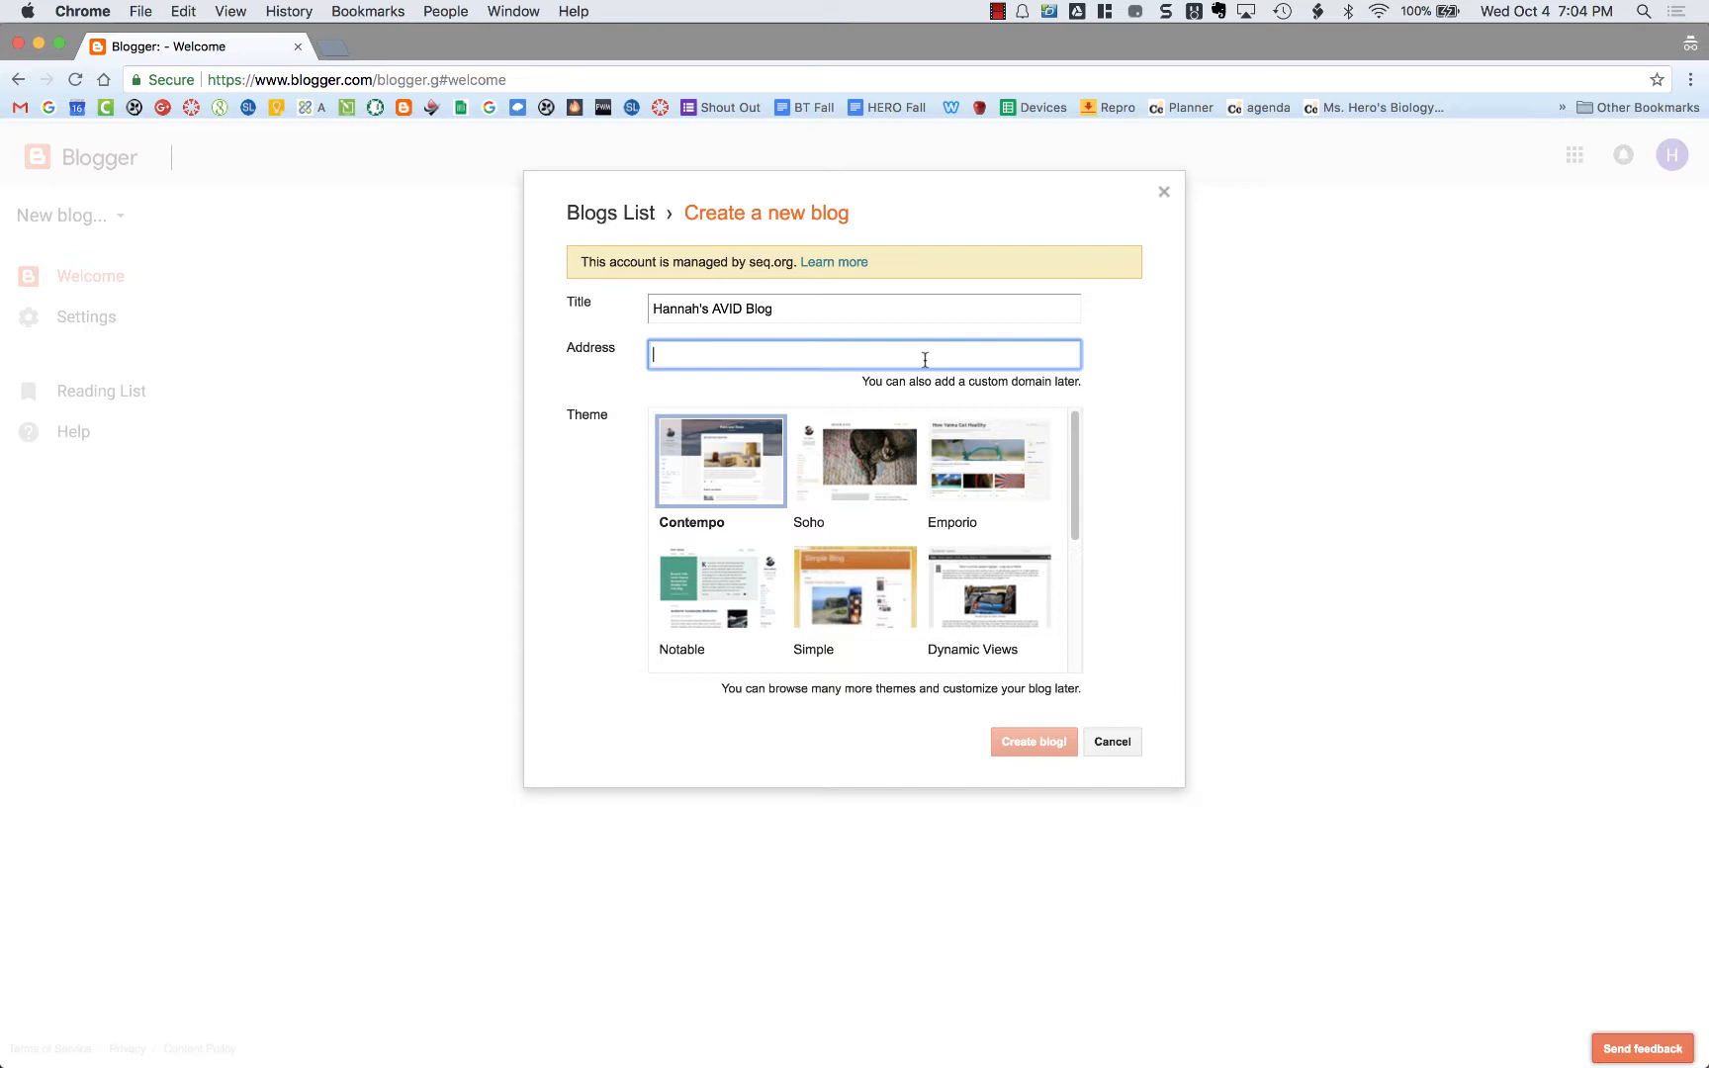
text(hannah)
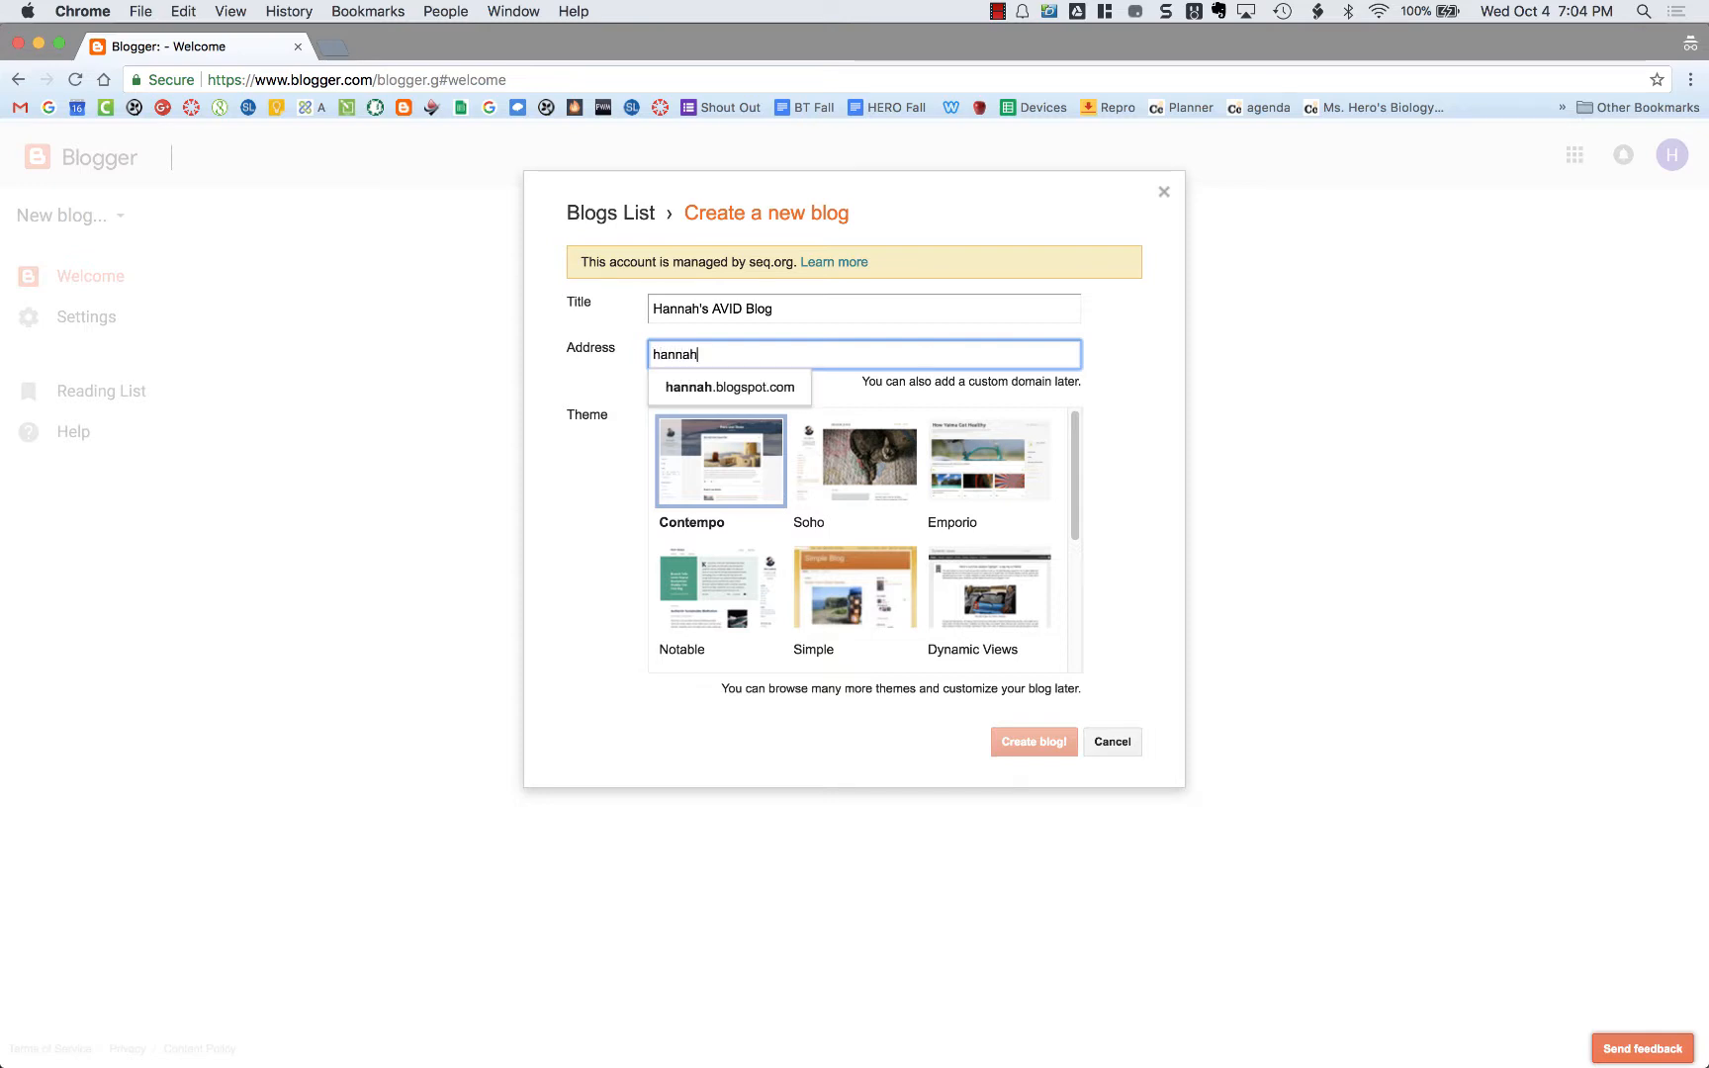
text(savidblog)
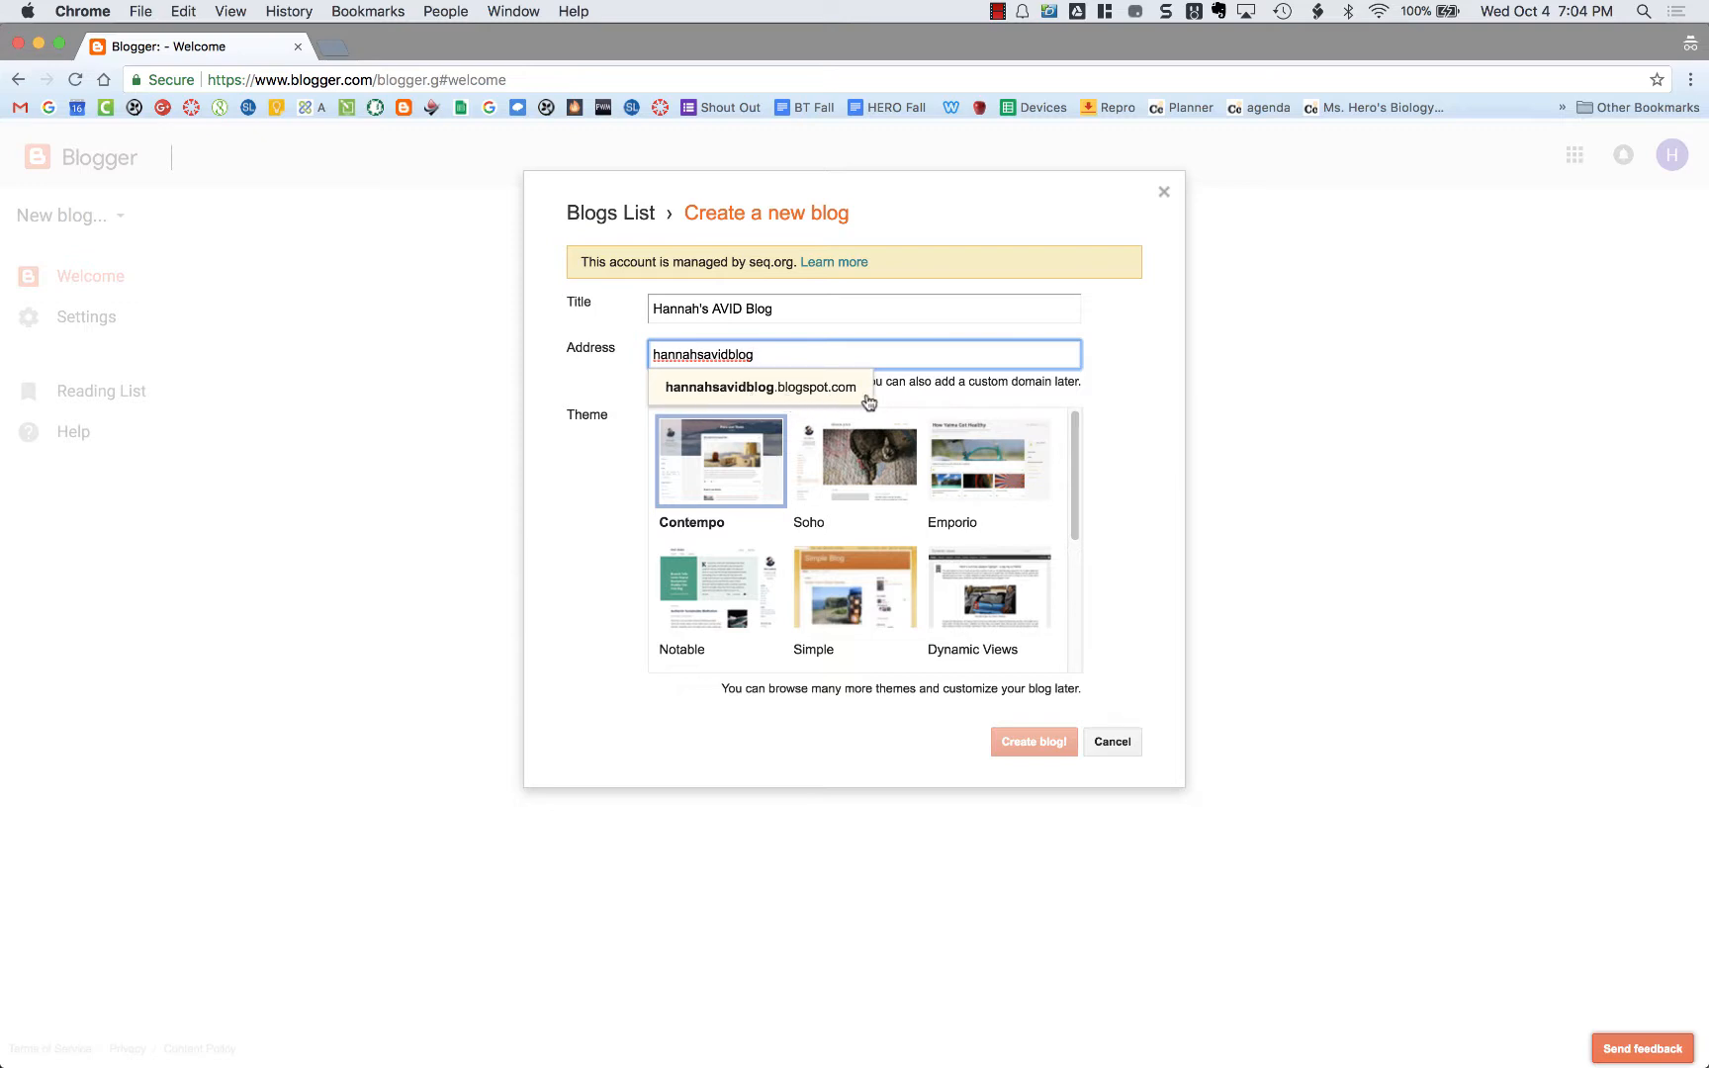
click(1131, 412)
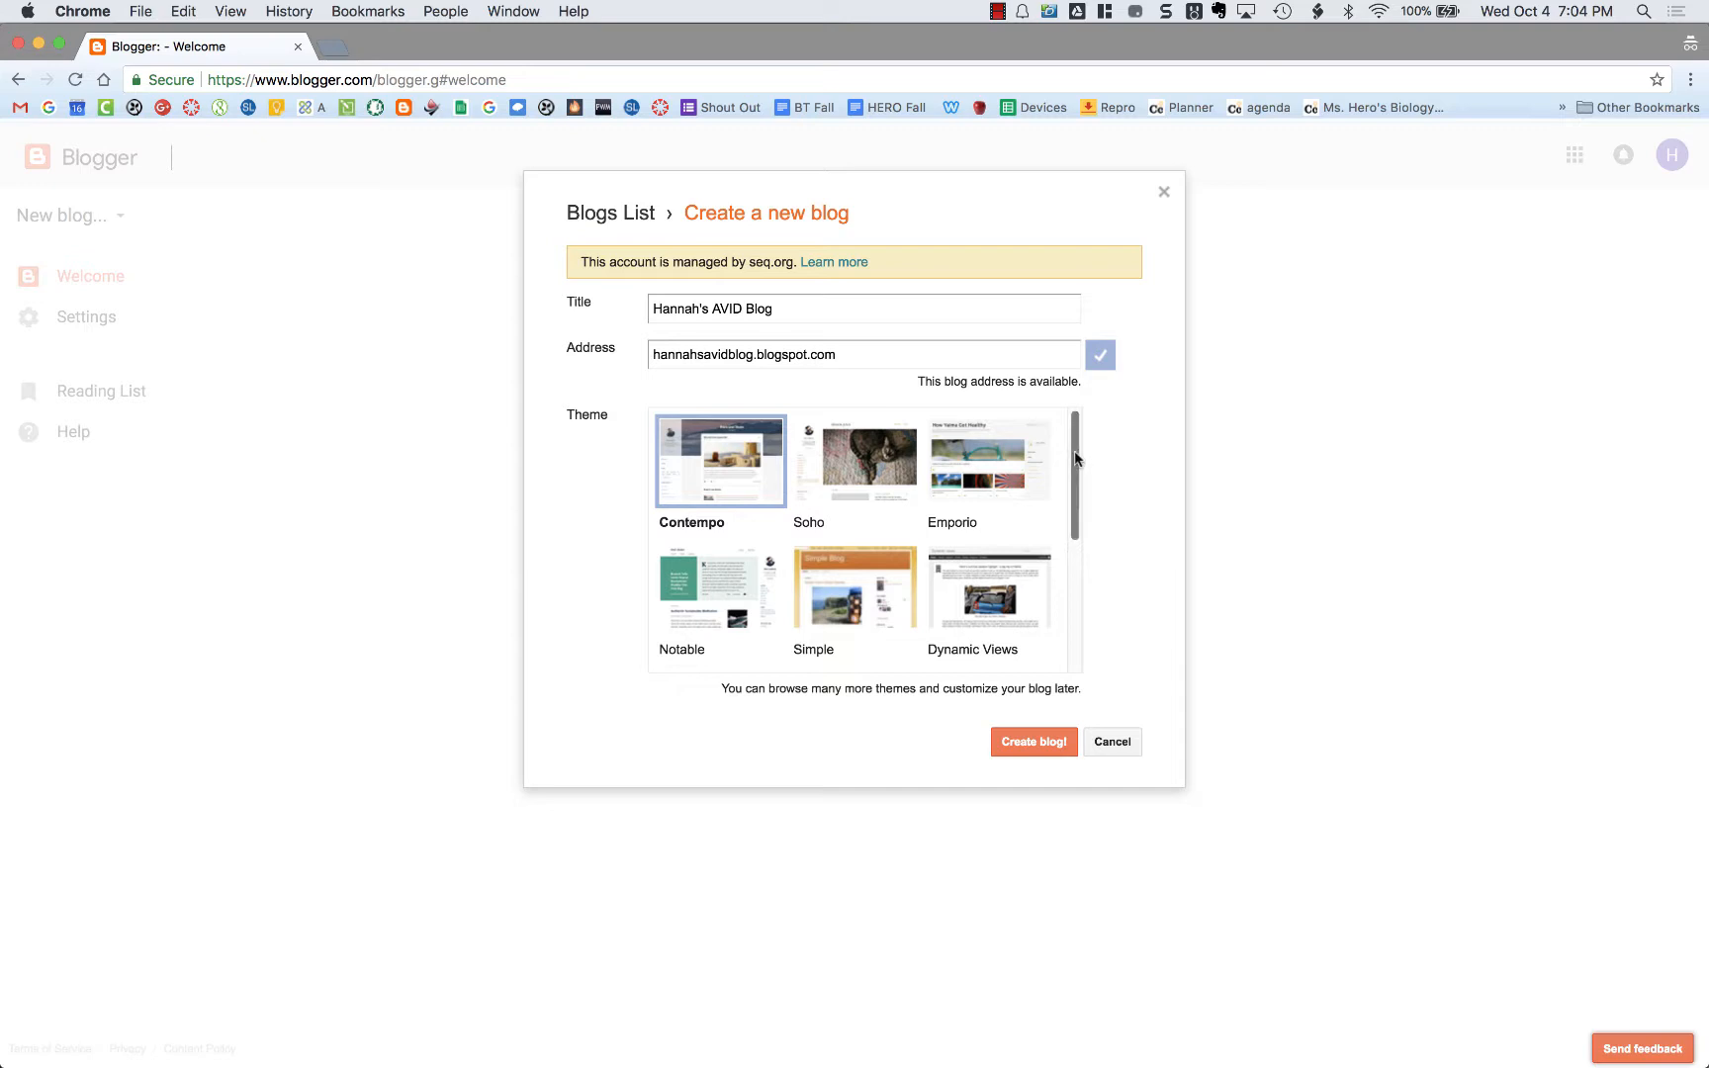
Step: Choose the Simple theme, create the blog and decline the Google Domains offer
mouse_move(1075, 457)
mouse_down()
mouse_move(1061, 603)
mouse_move(1062, 438)
mouse_up()
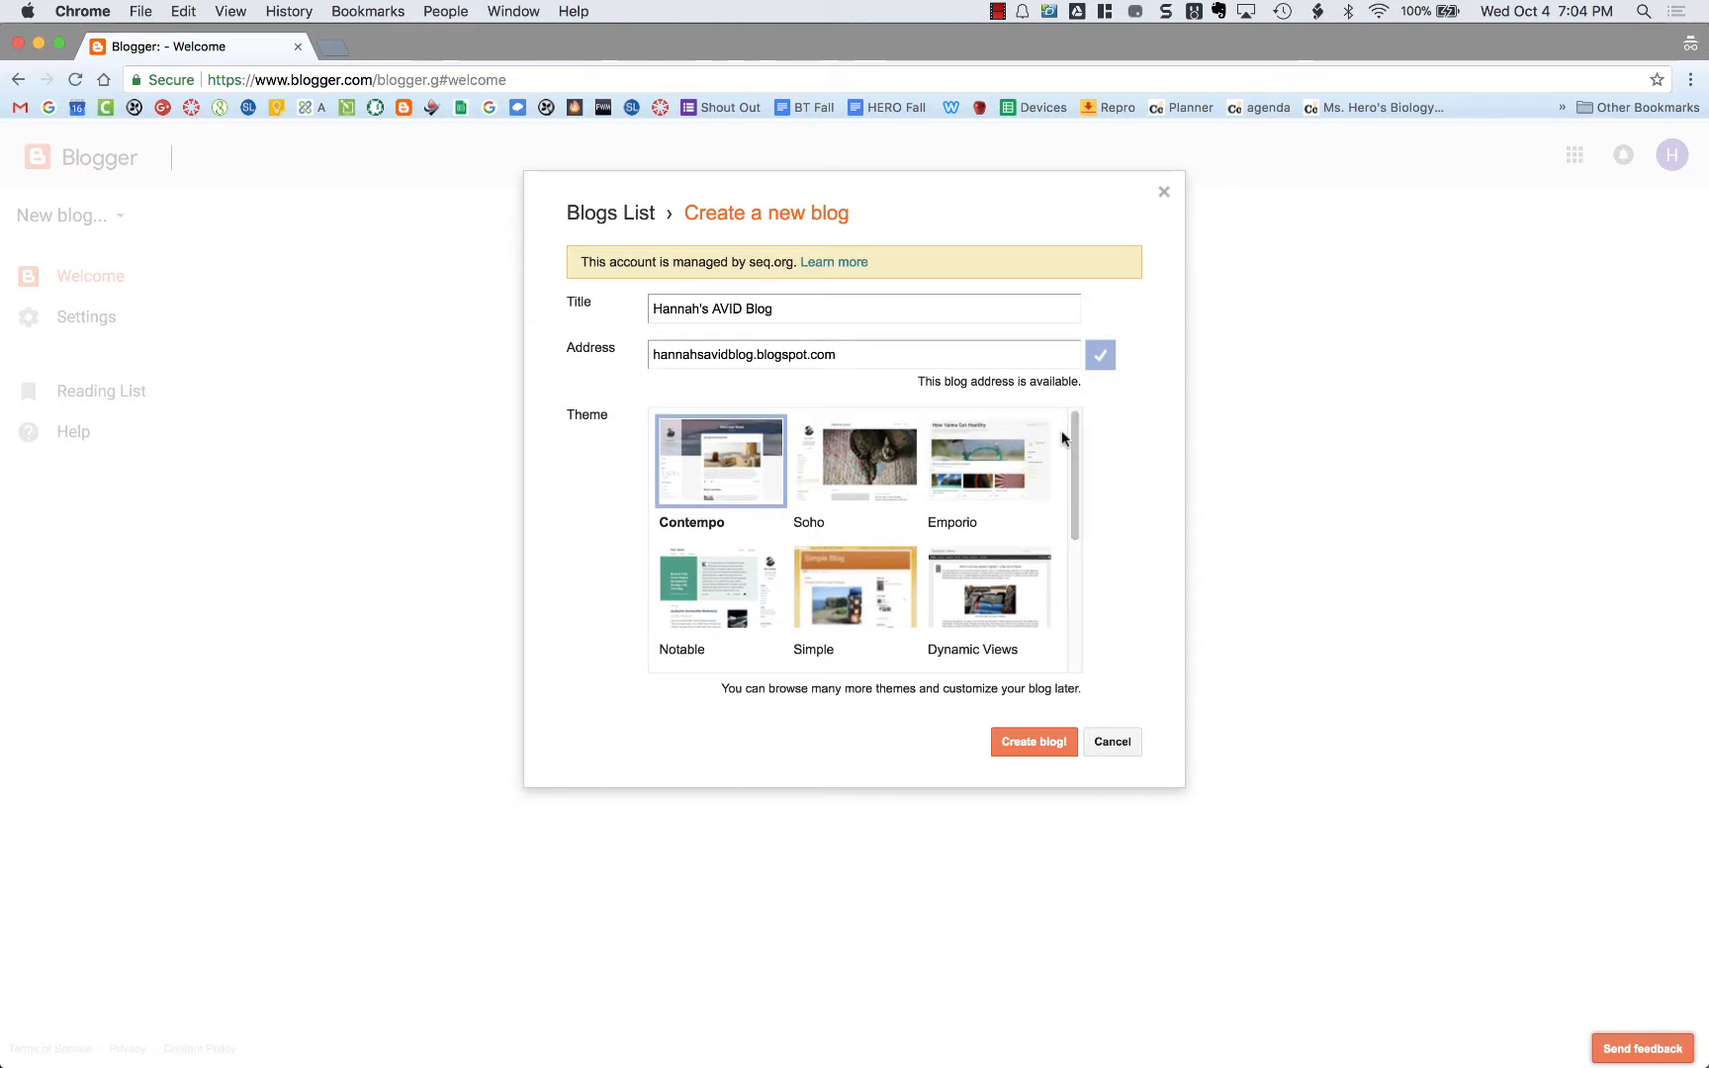
click(842, 601)
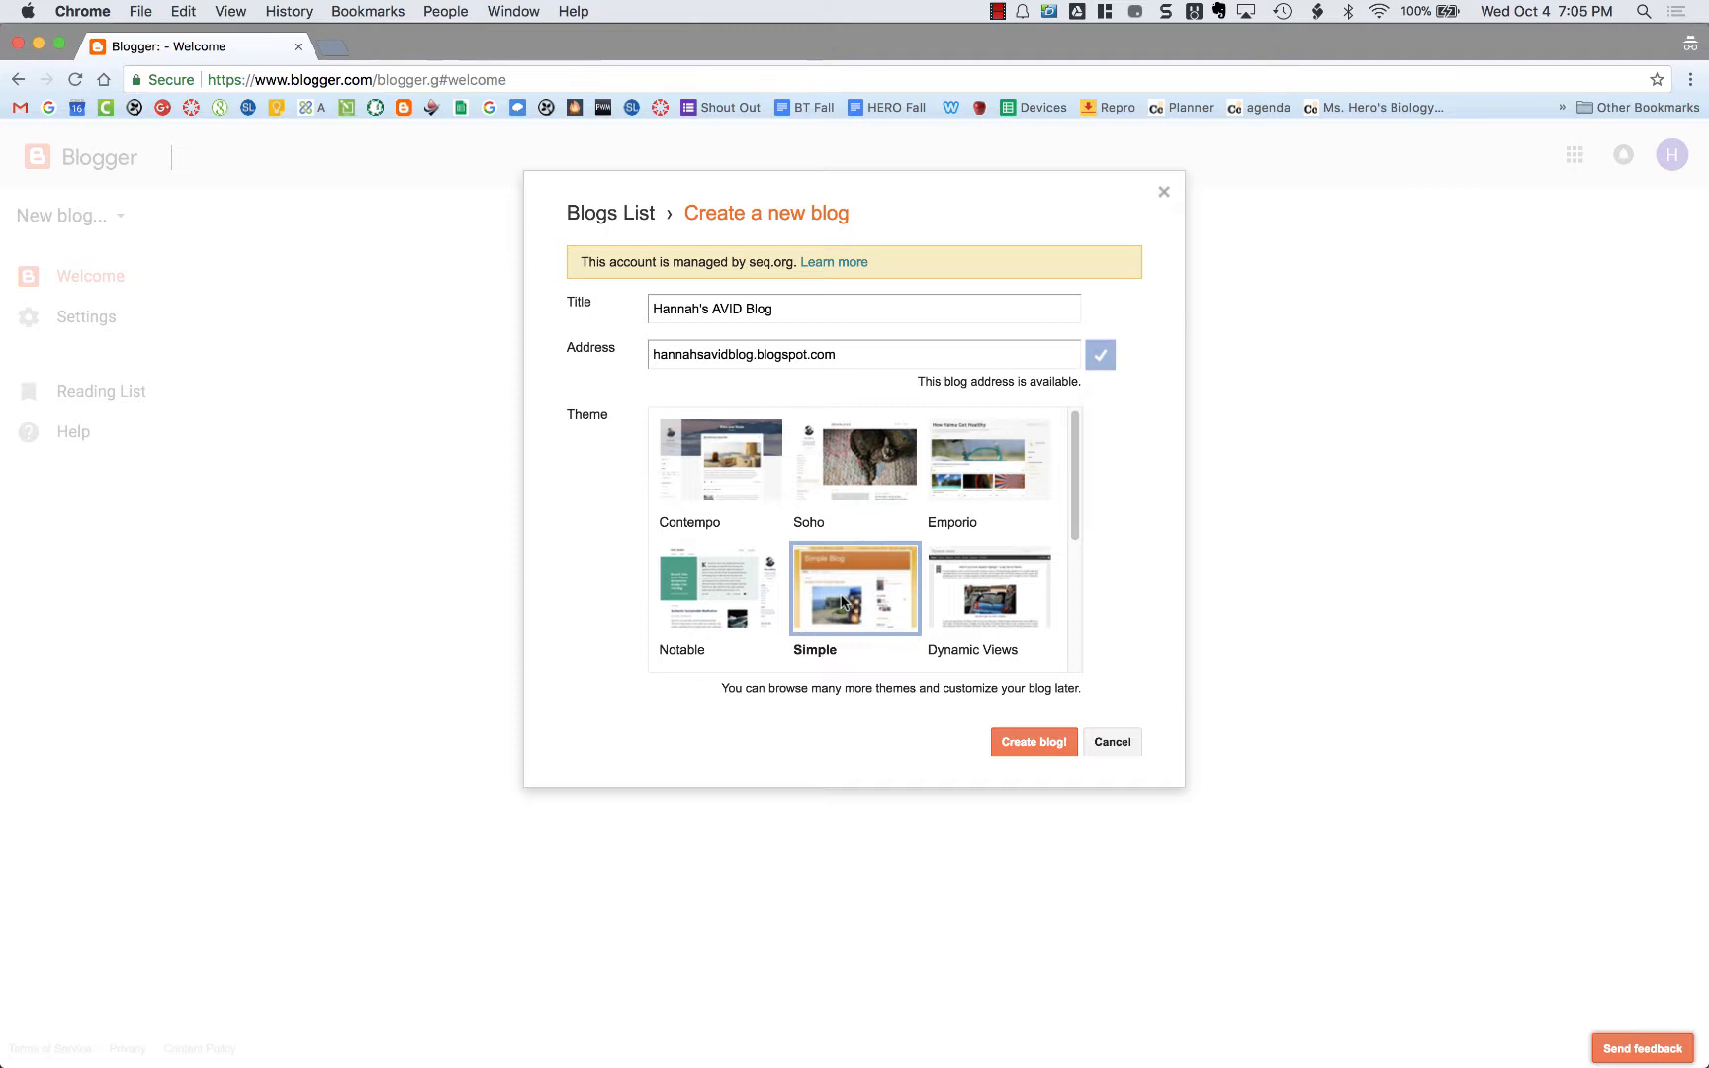
click(1034, 745)
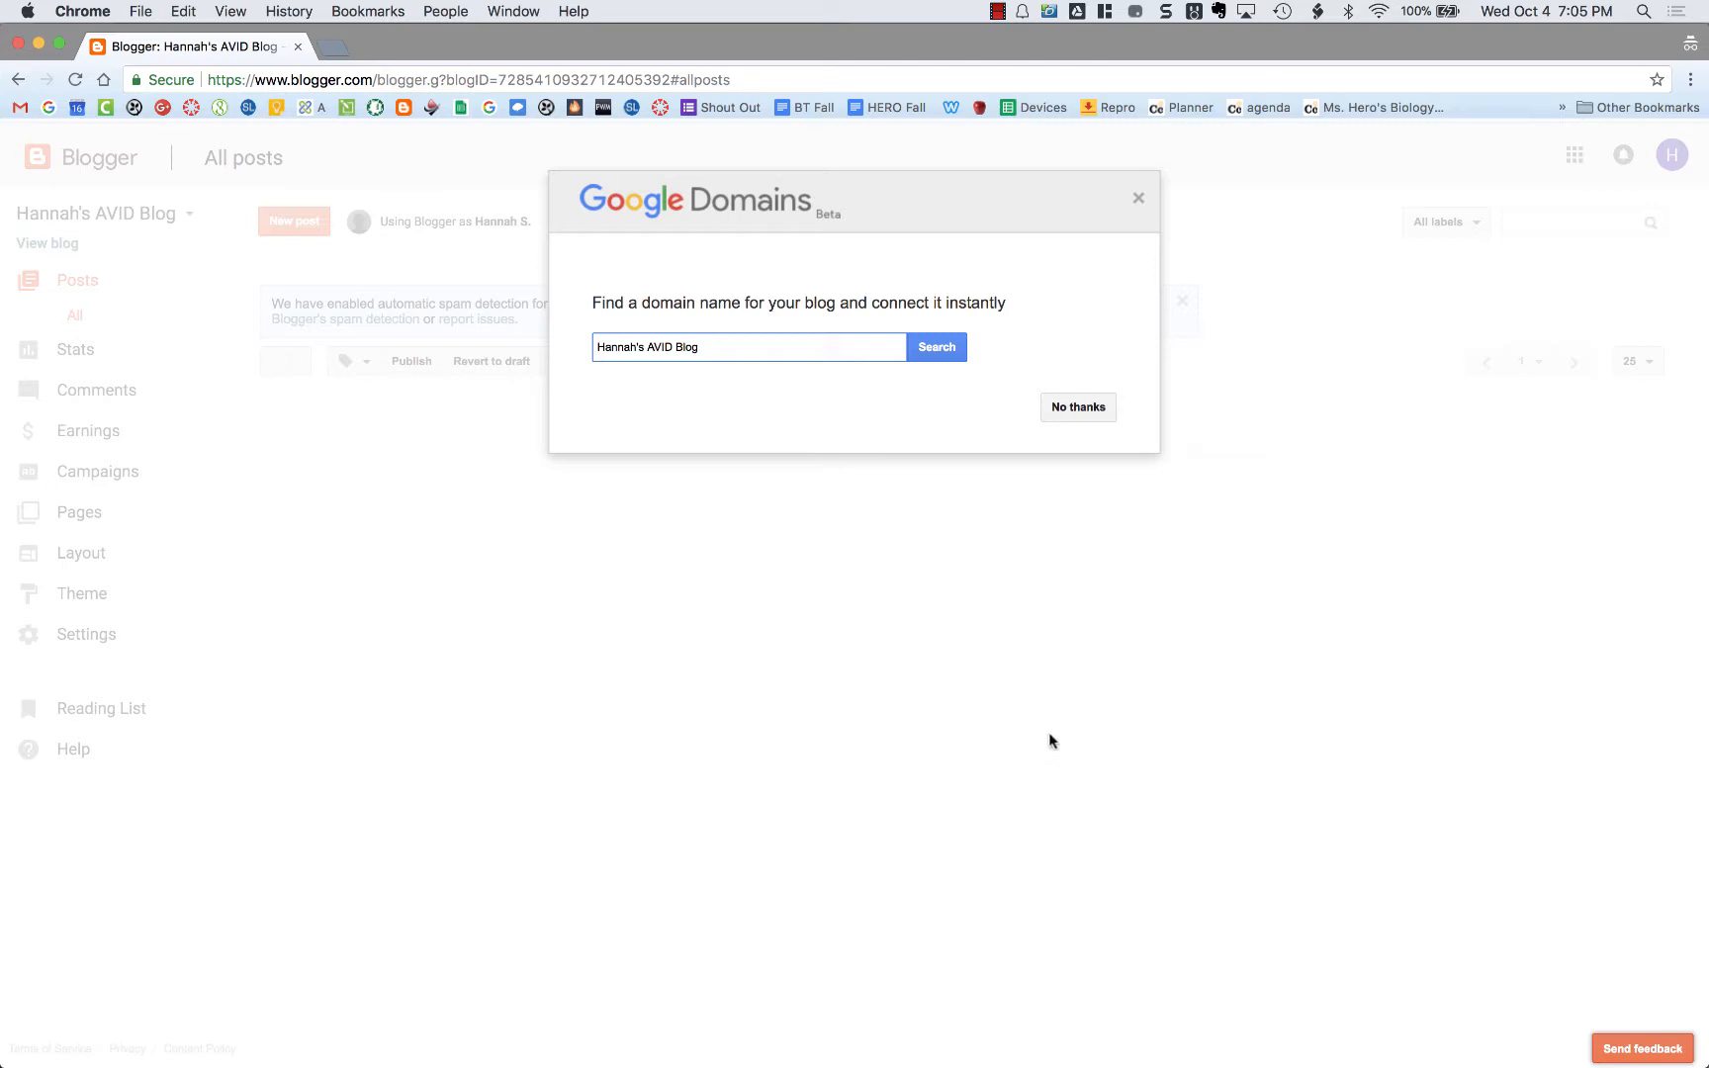
click(1091, 416)
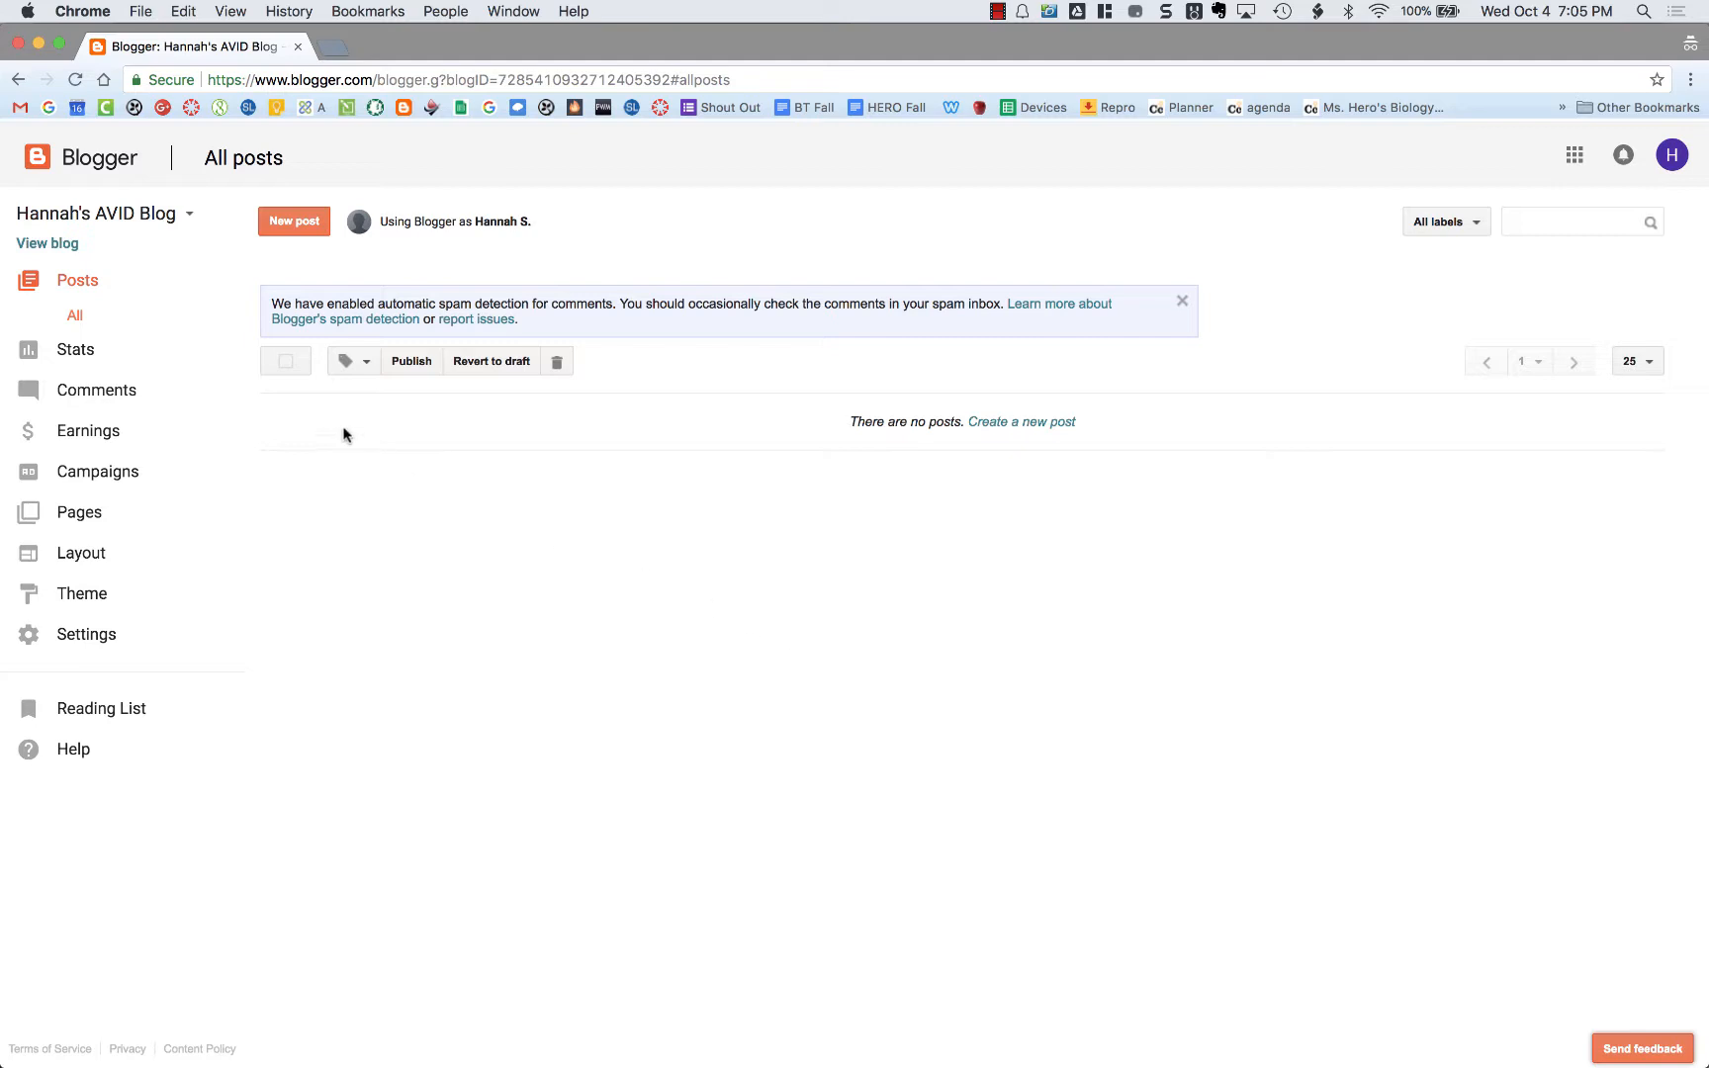
Step: View the live blog, highlight its web address and return to the Blogger dashboard
click(67, 247)
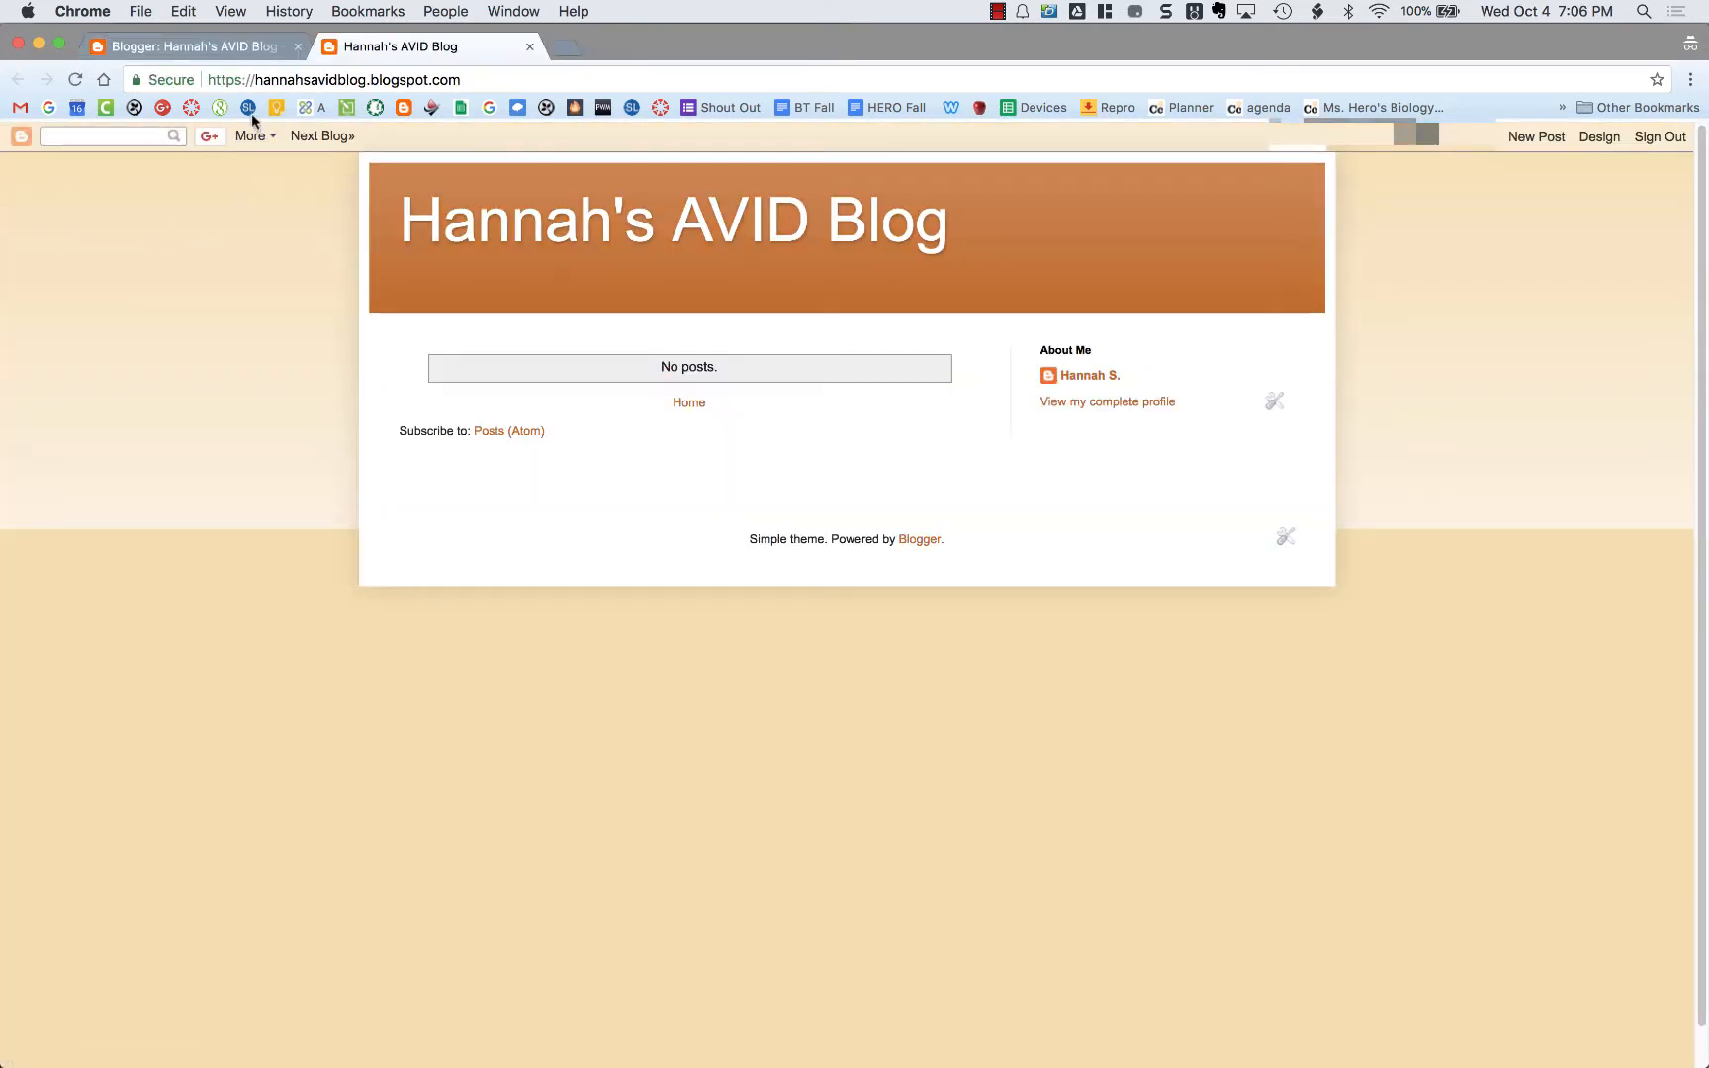
drag(463, 79, 204, 79)
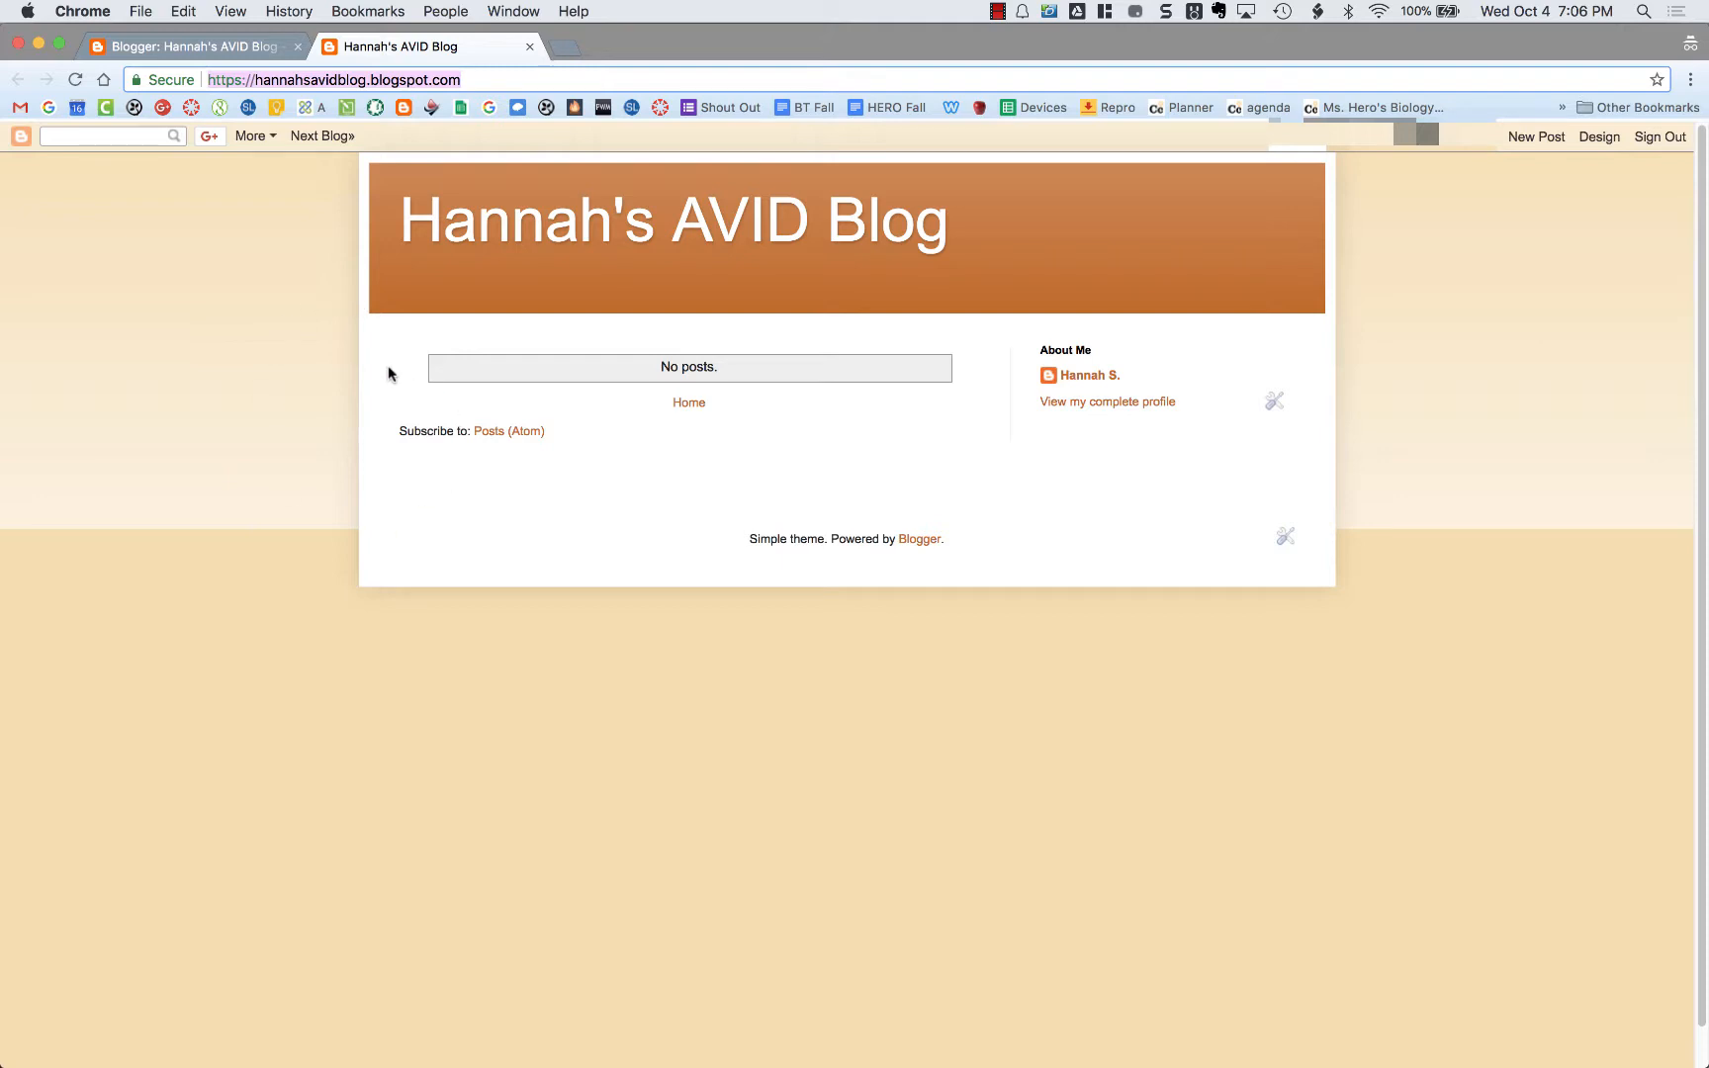
click(22, 143)
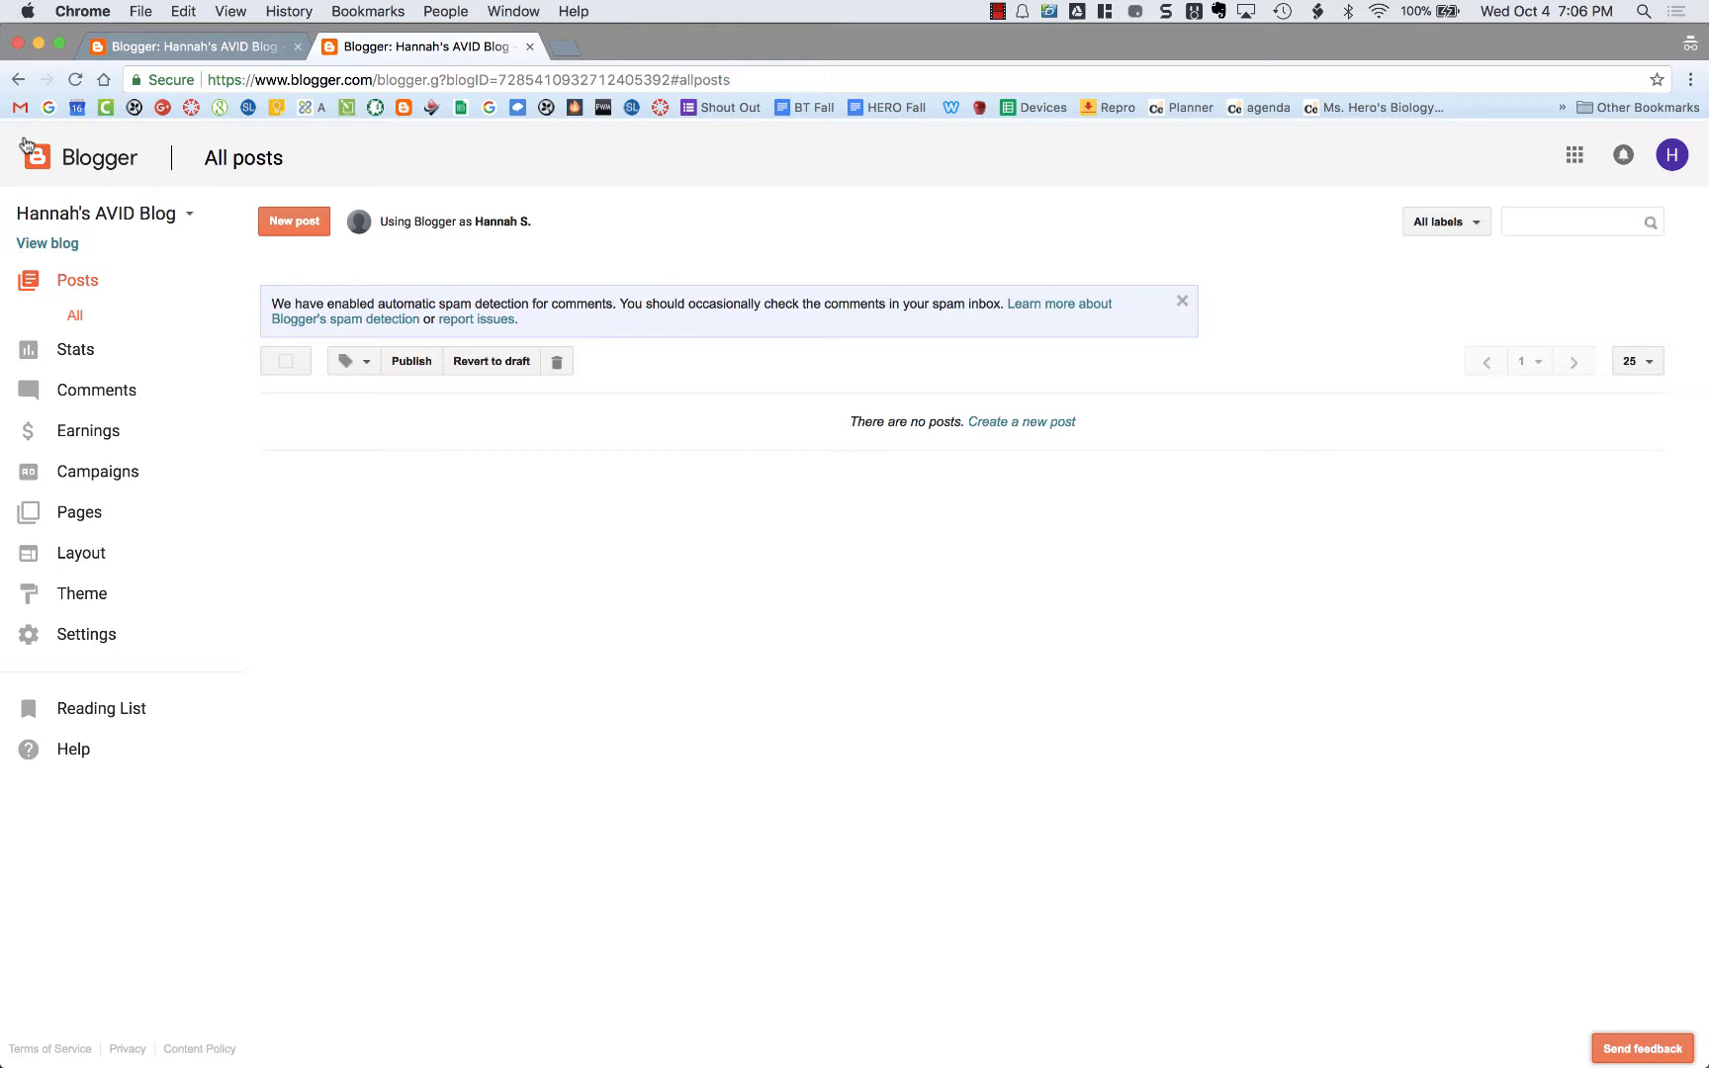
Step: Create a new page in the blog titled "About" followed by the owner's first name
click(99, 517)
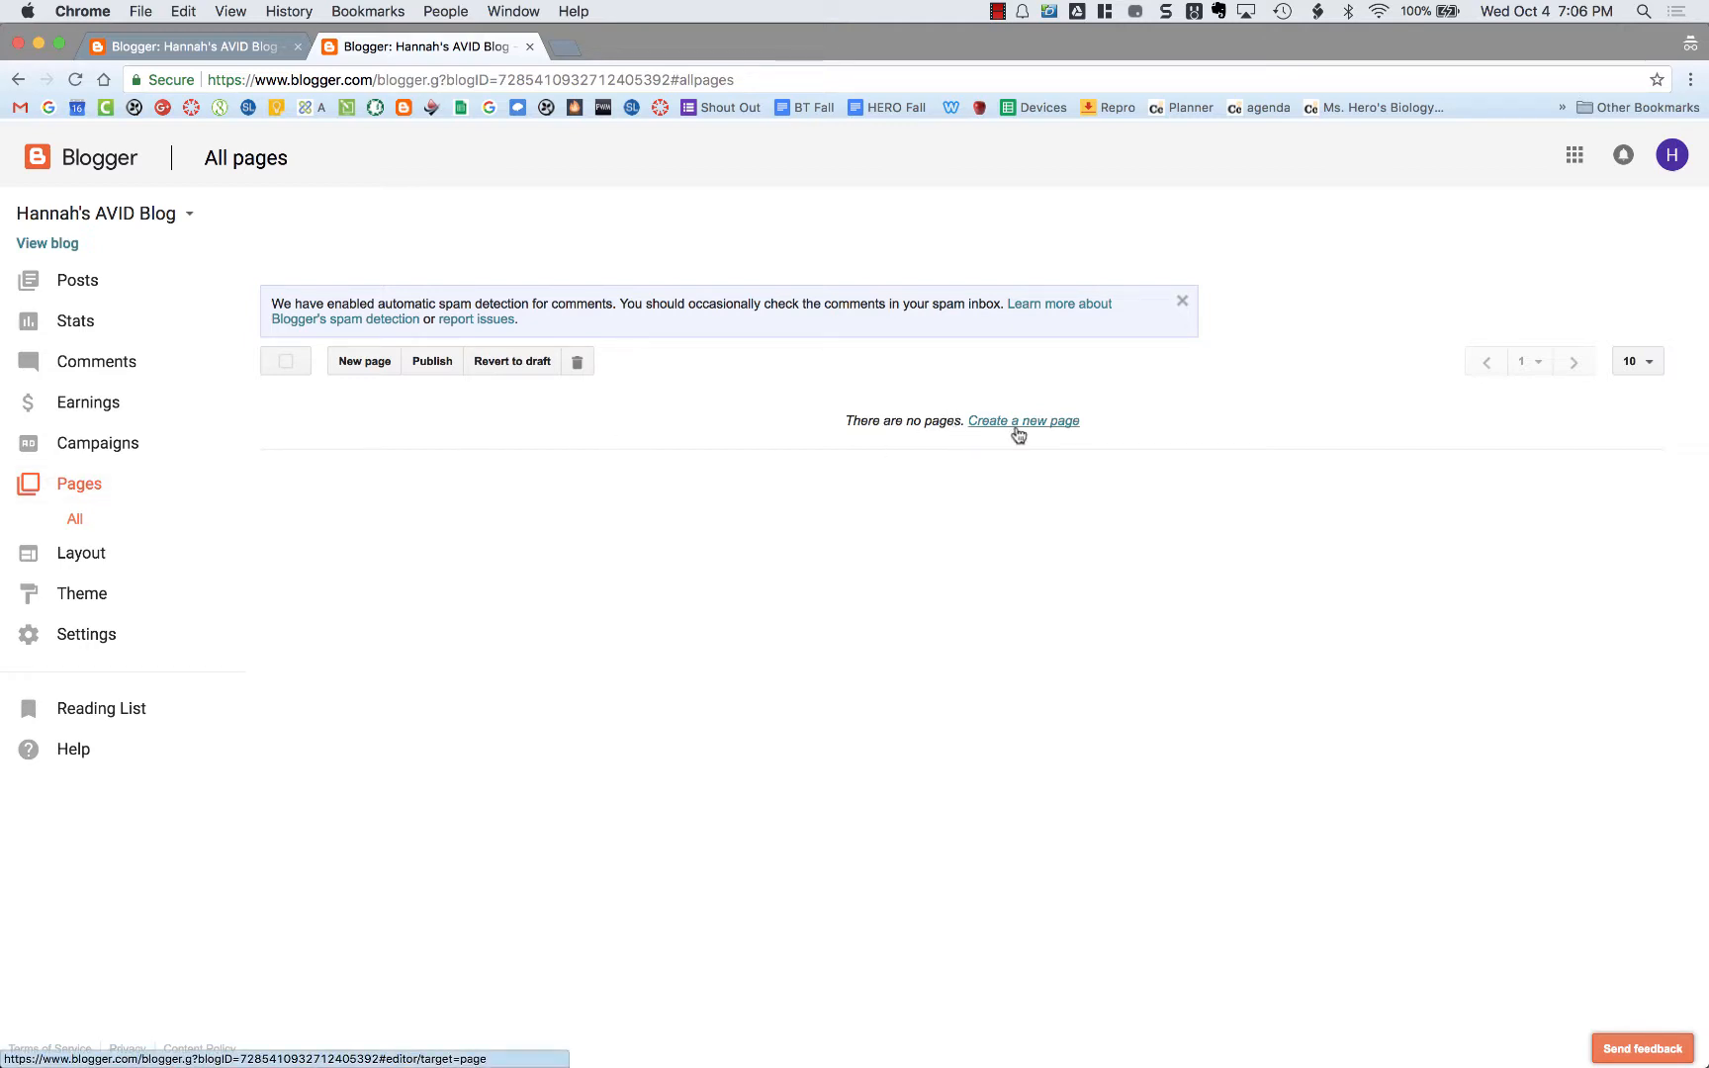
click(376, 368)
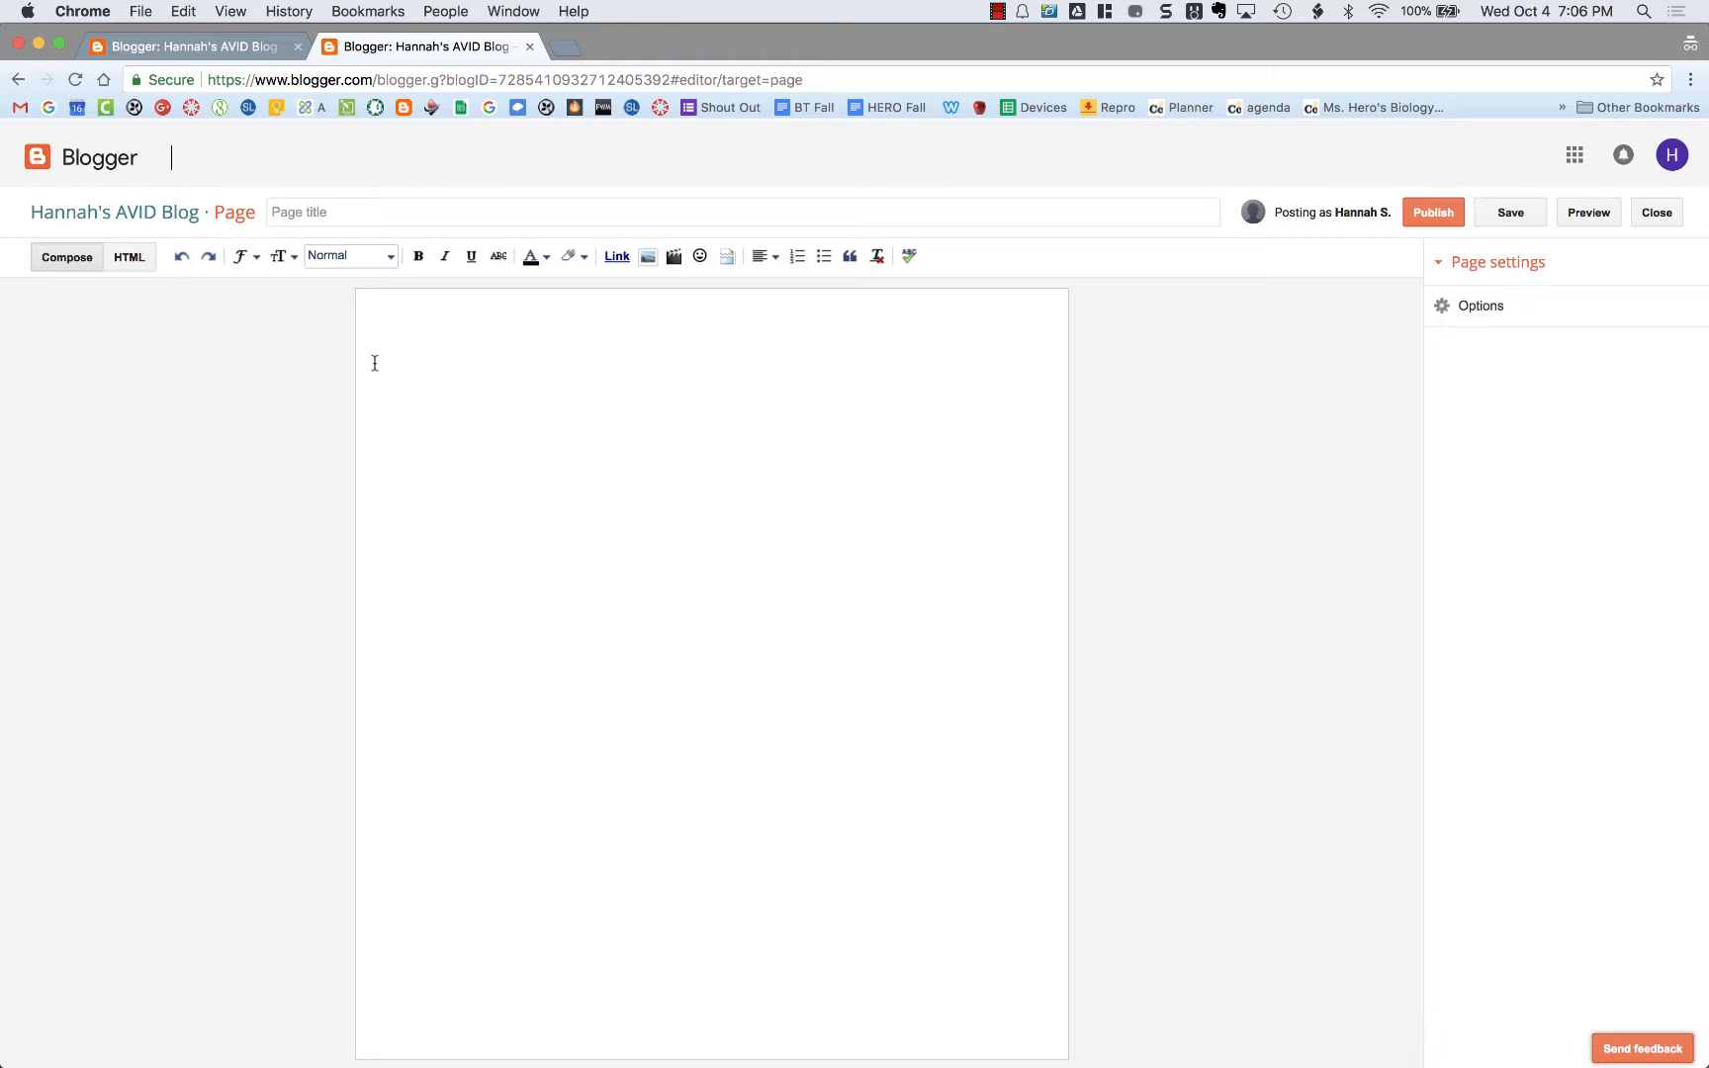
click(325, 213)
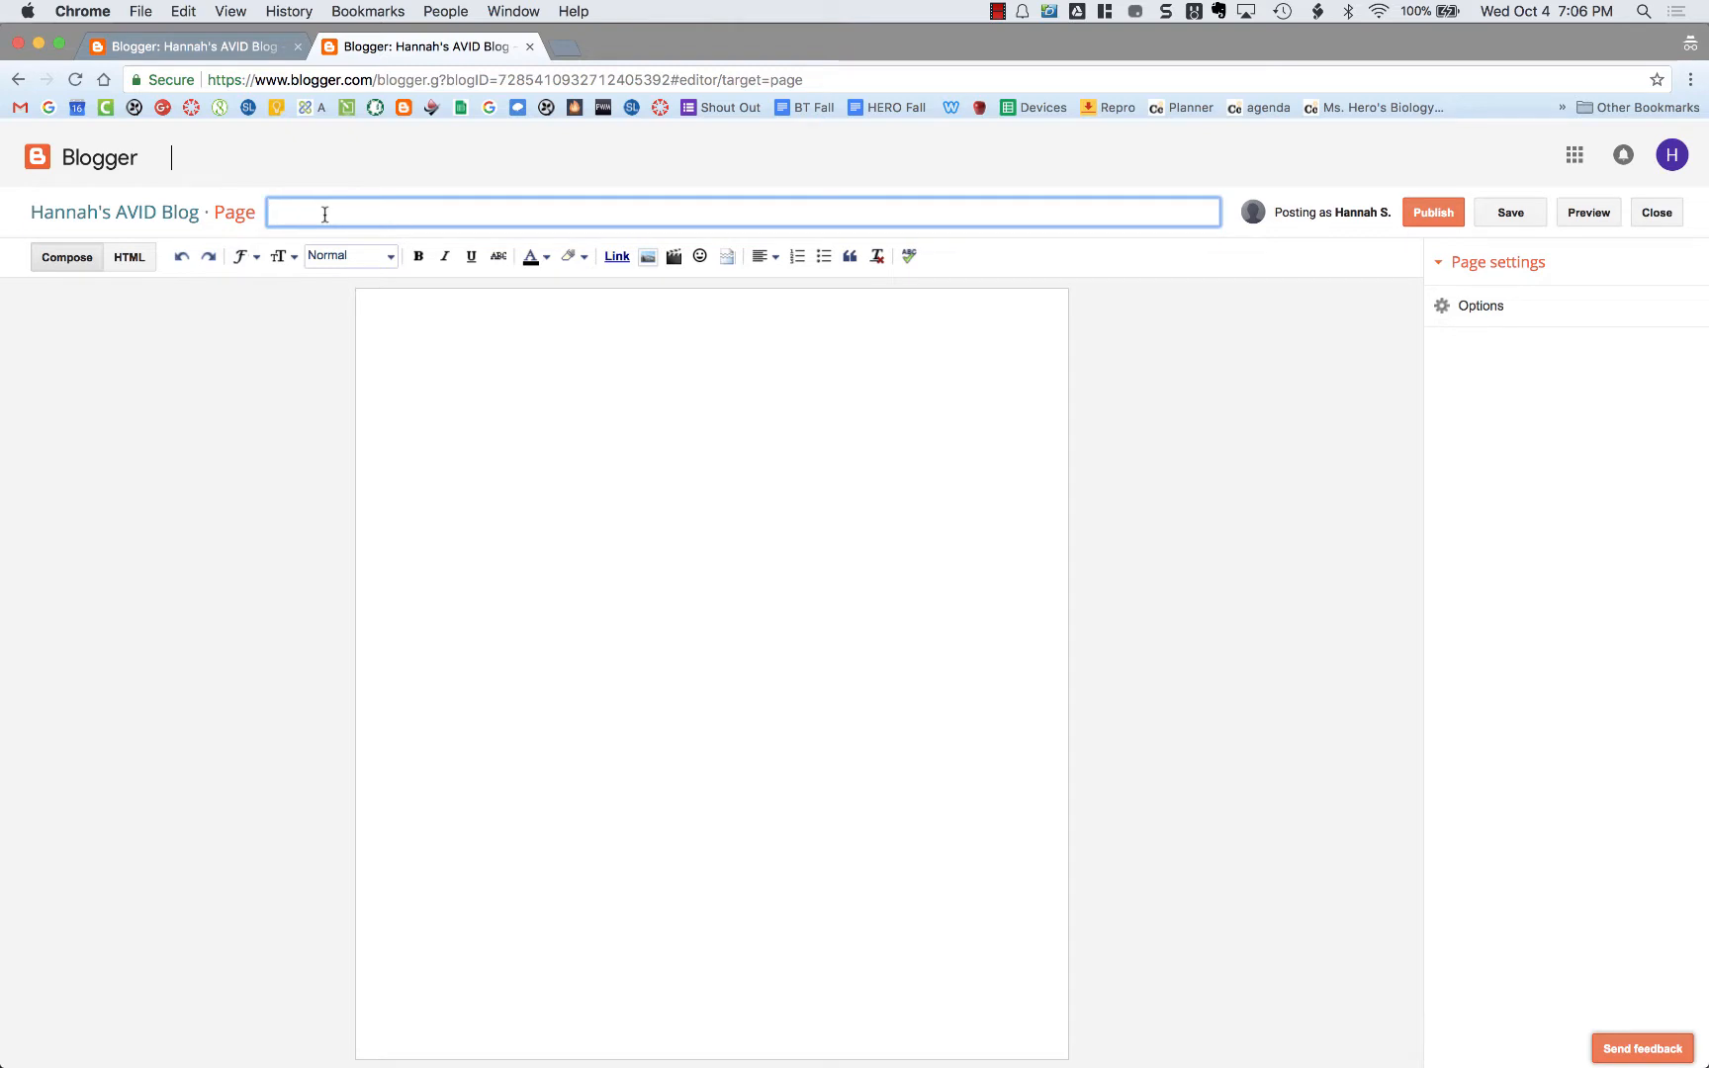
text(About Hannah)
Step: Choose centre alignment for the body of the new About page
click(556, 366)
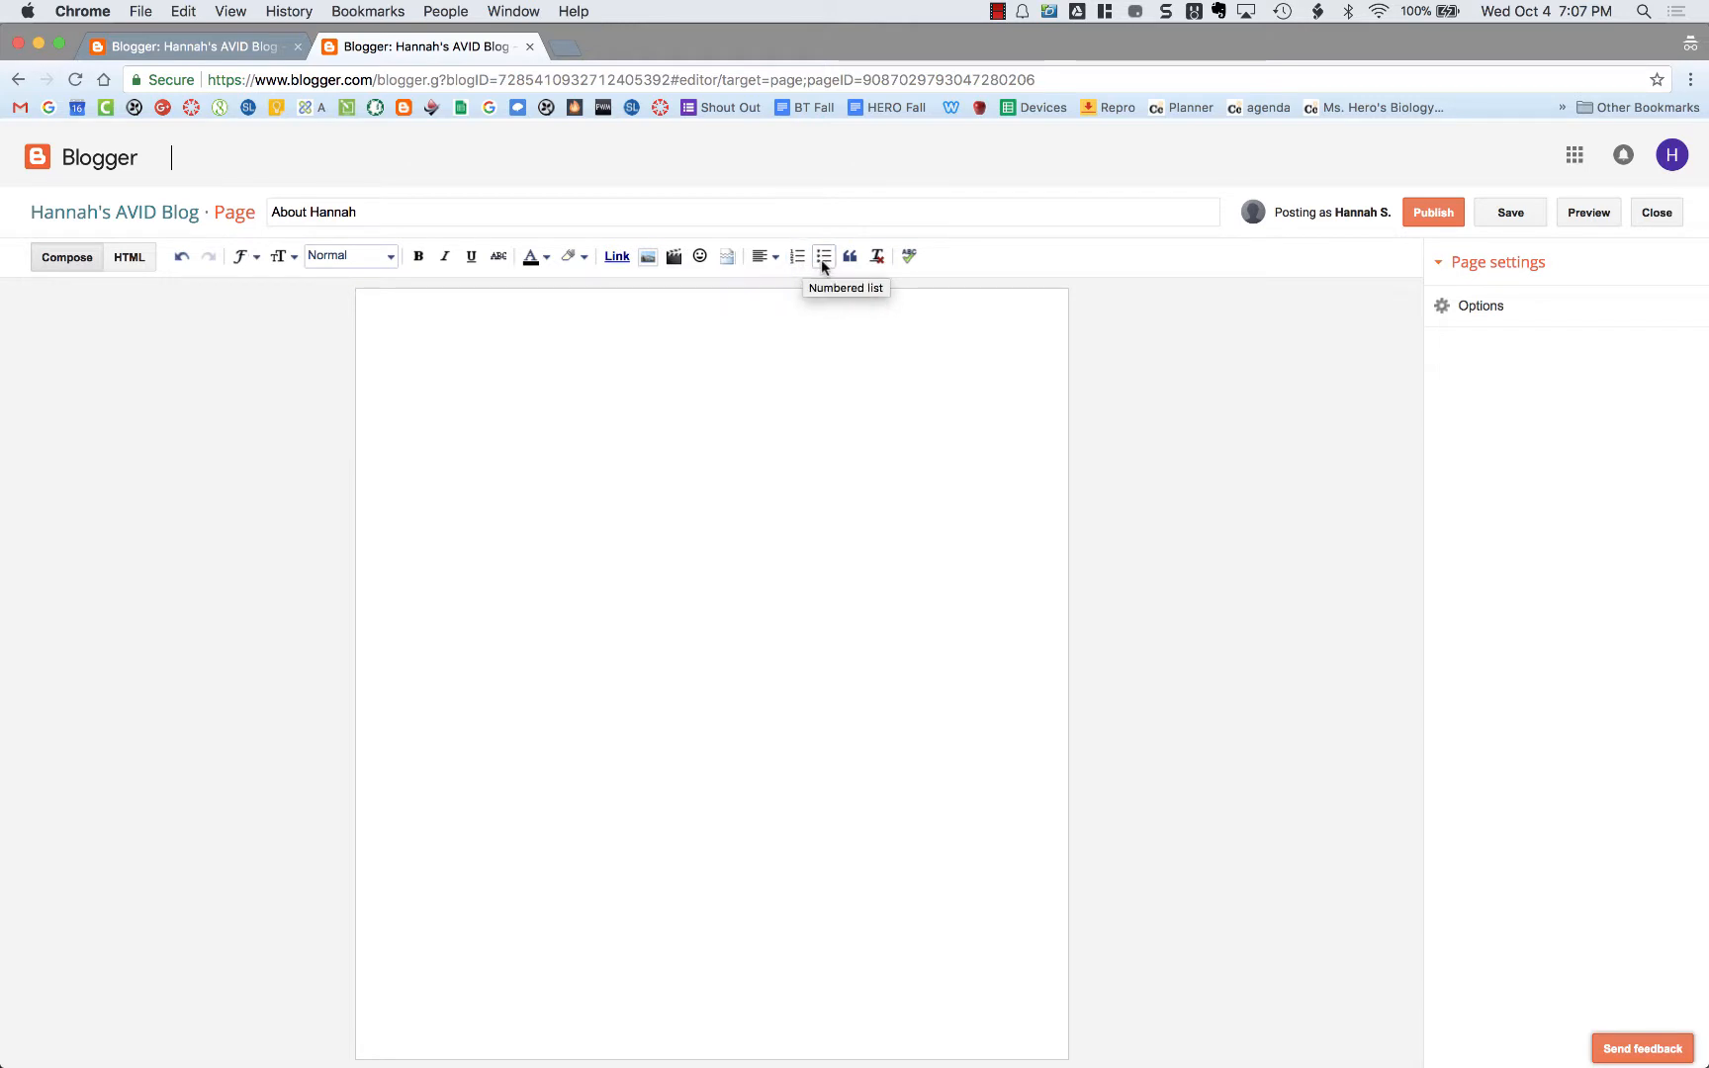
click(776, 259)
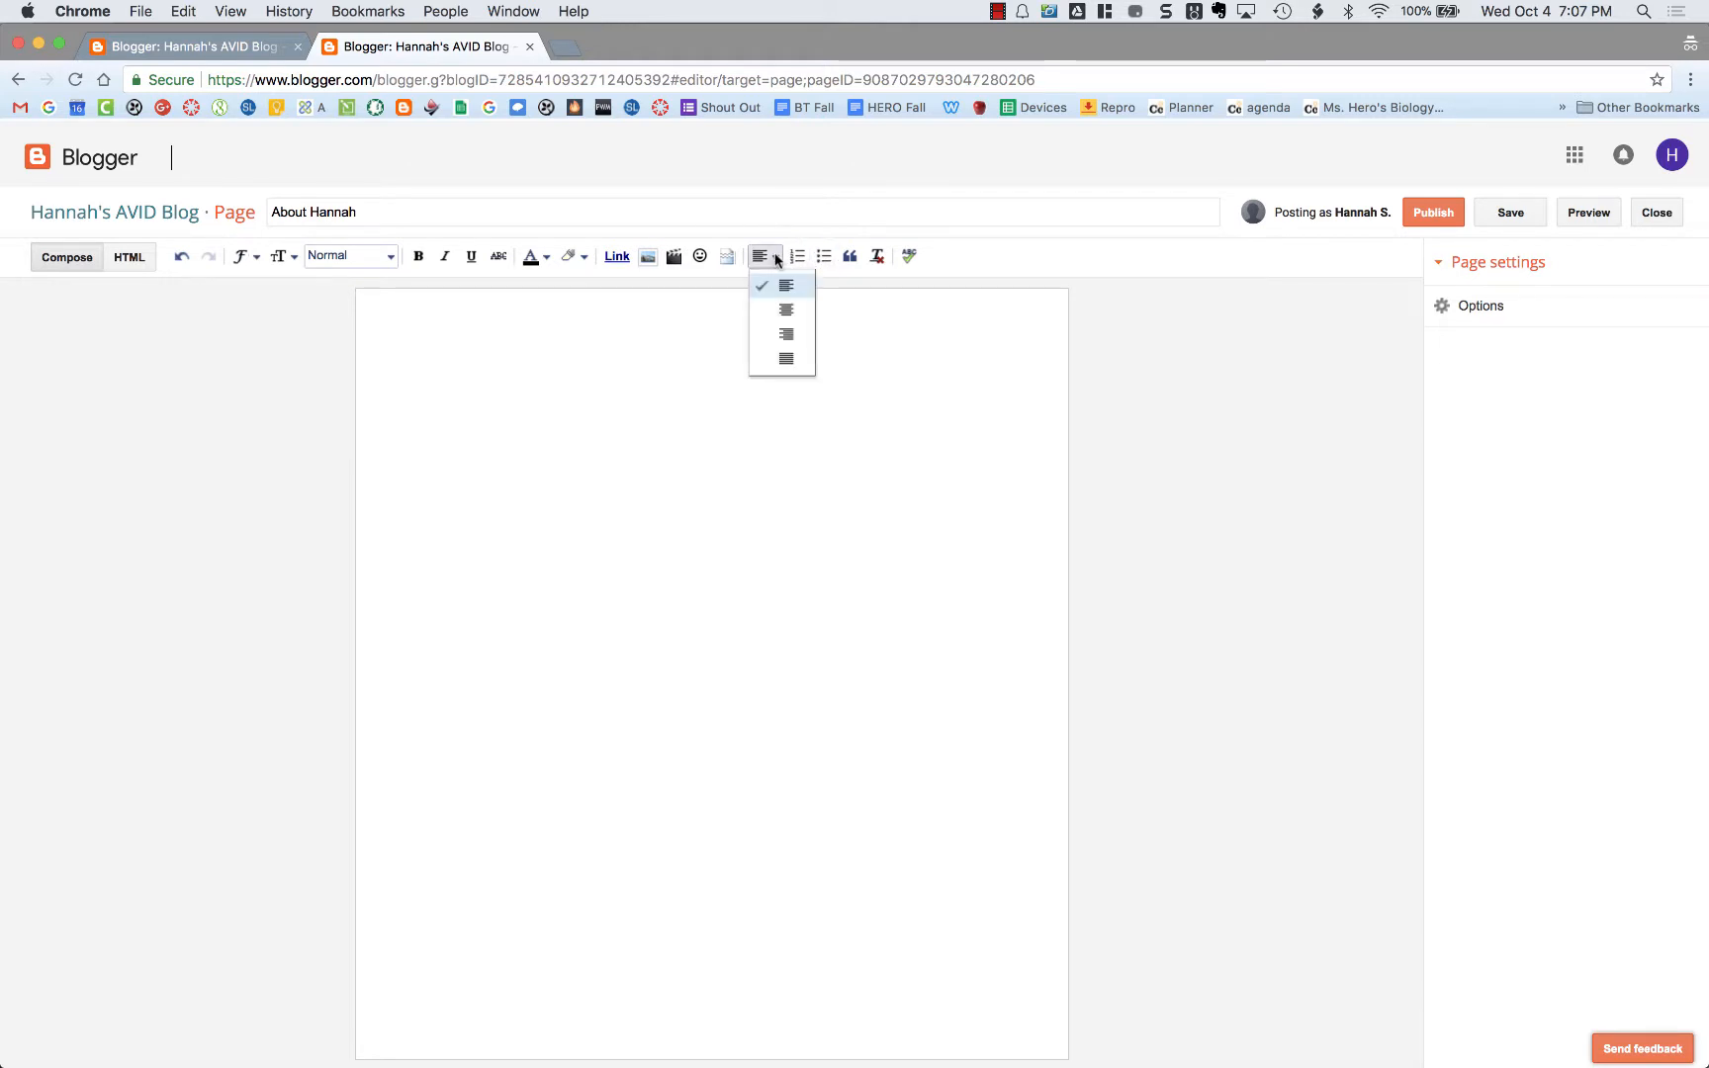
click(783, 308)
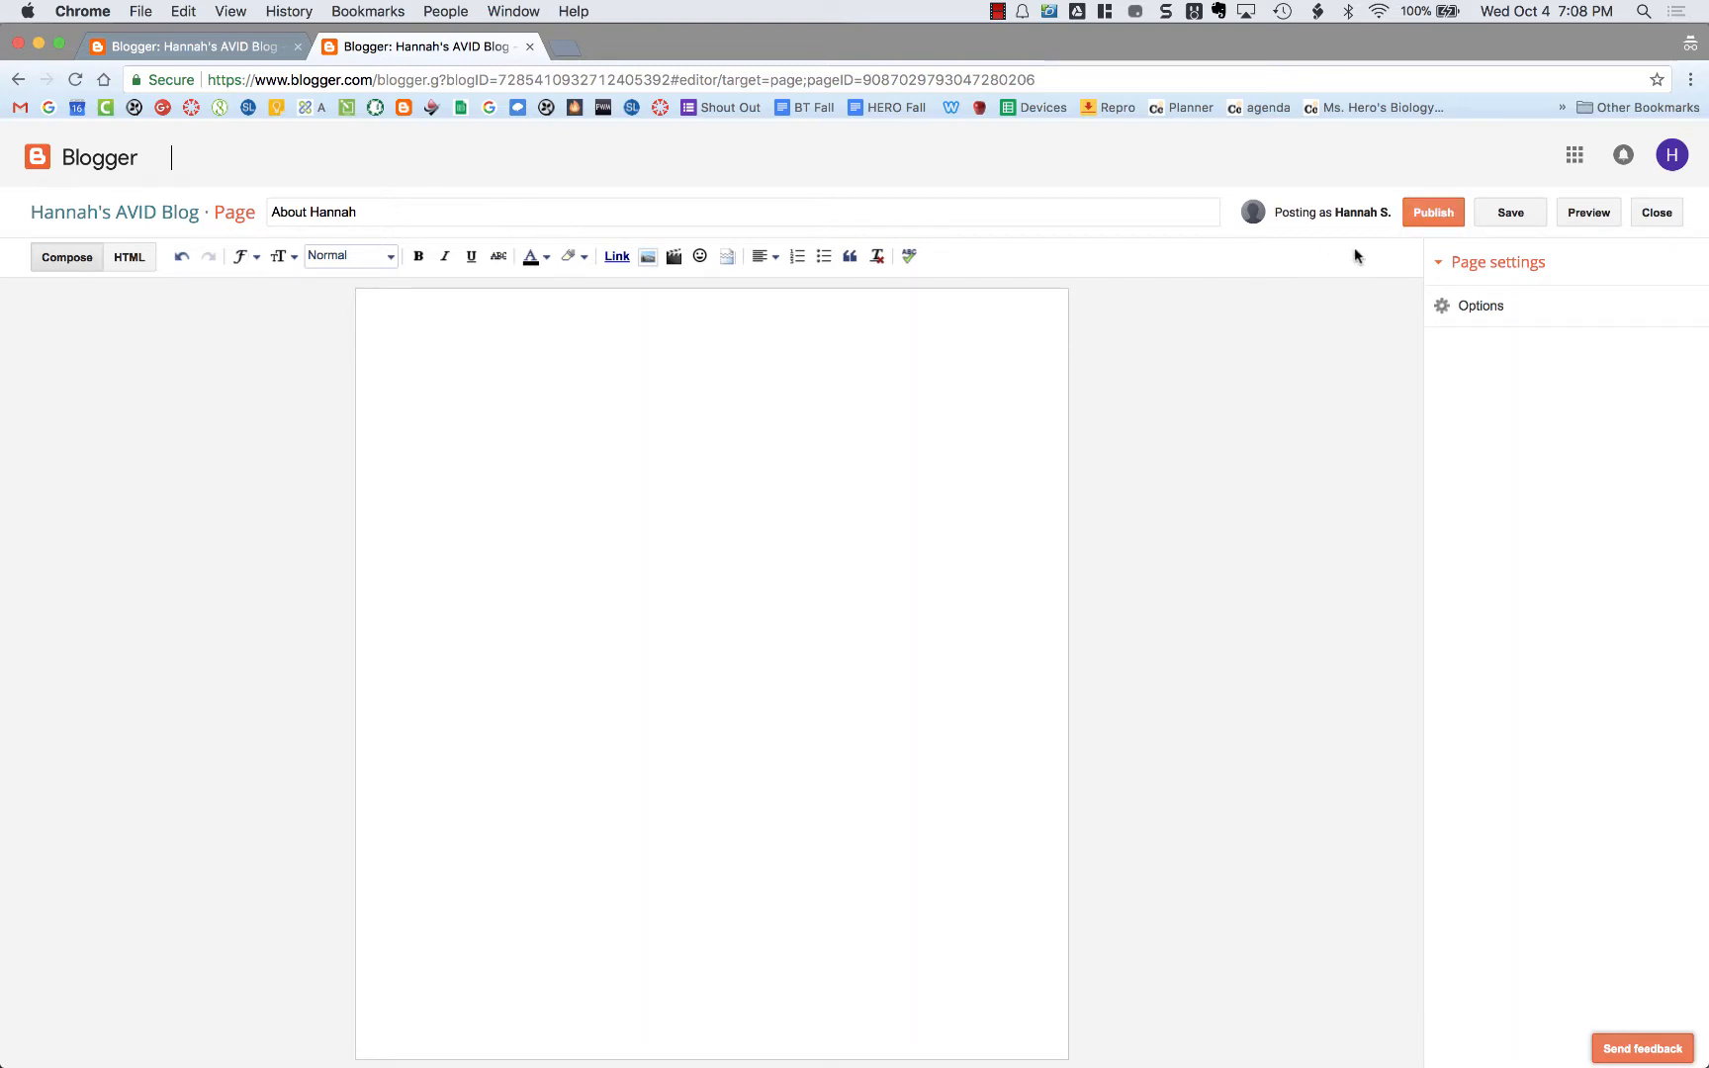
Step: Publish the About page, check the live blog and close that view
click(1436, 213)
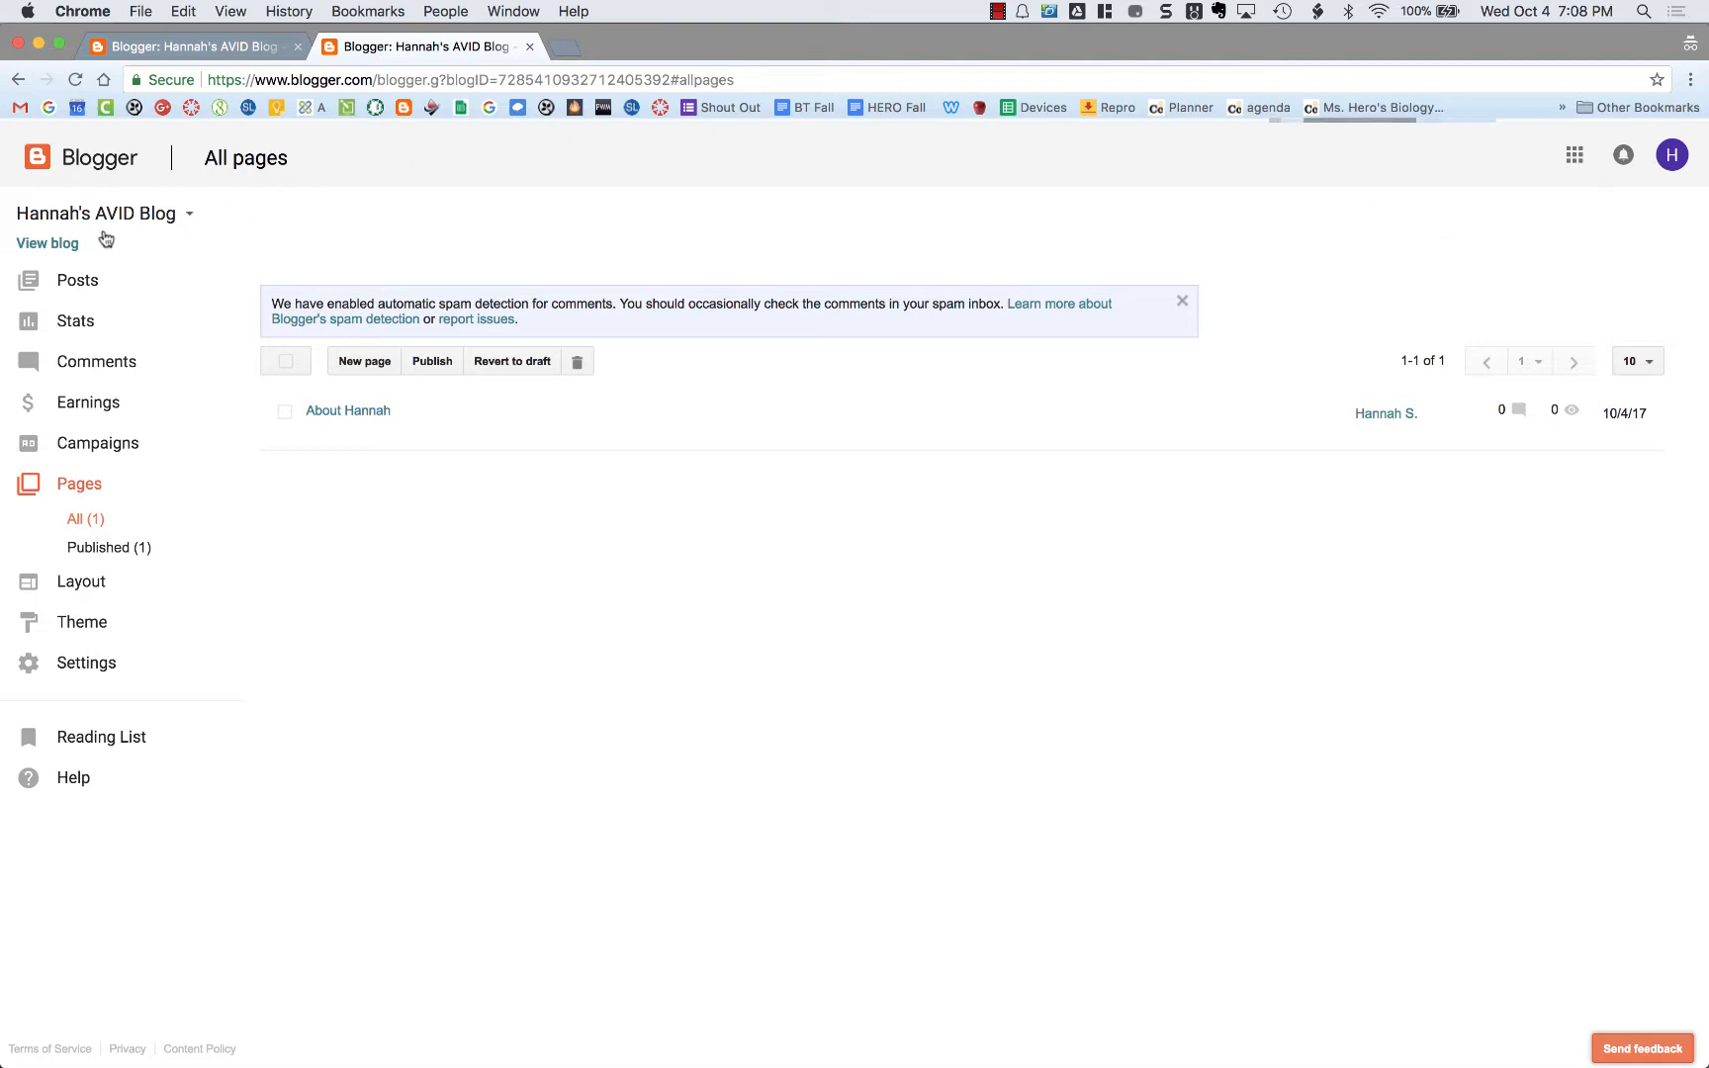
click(48, 244)
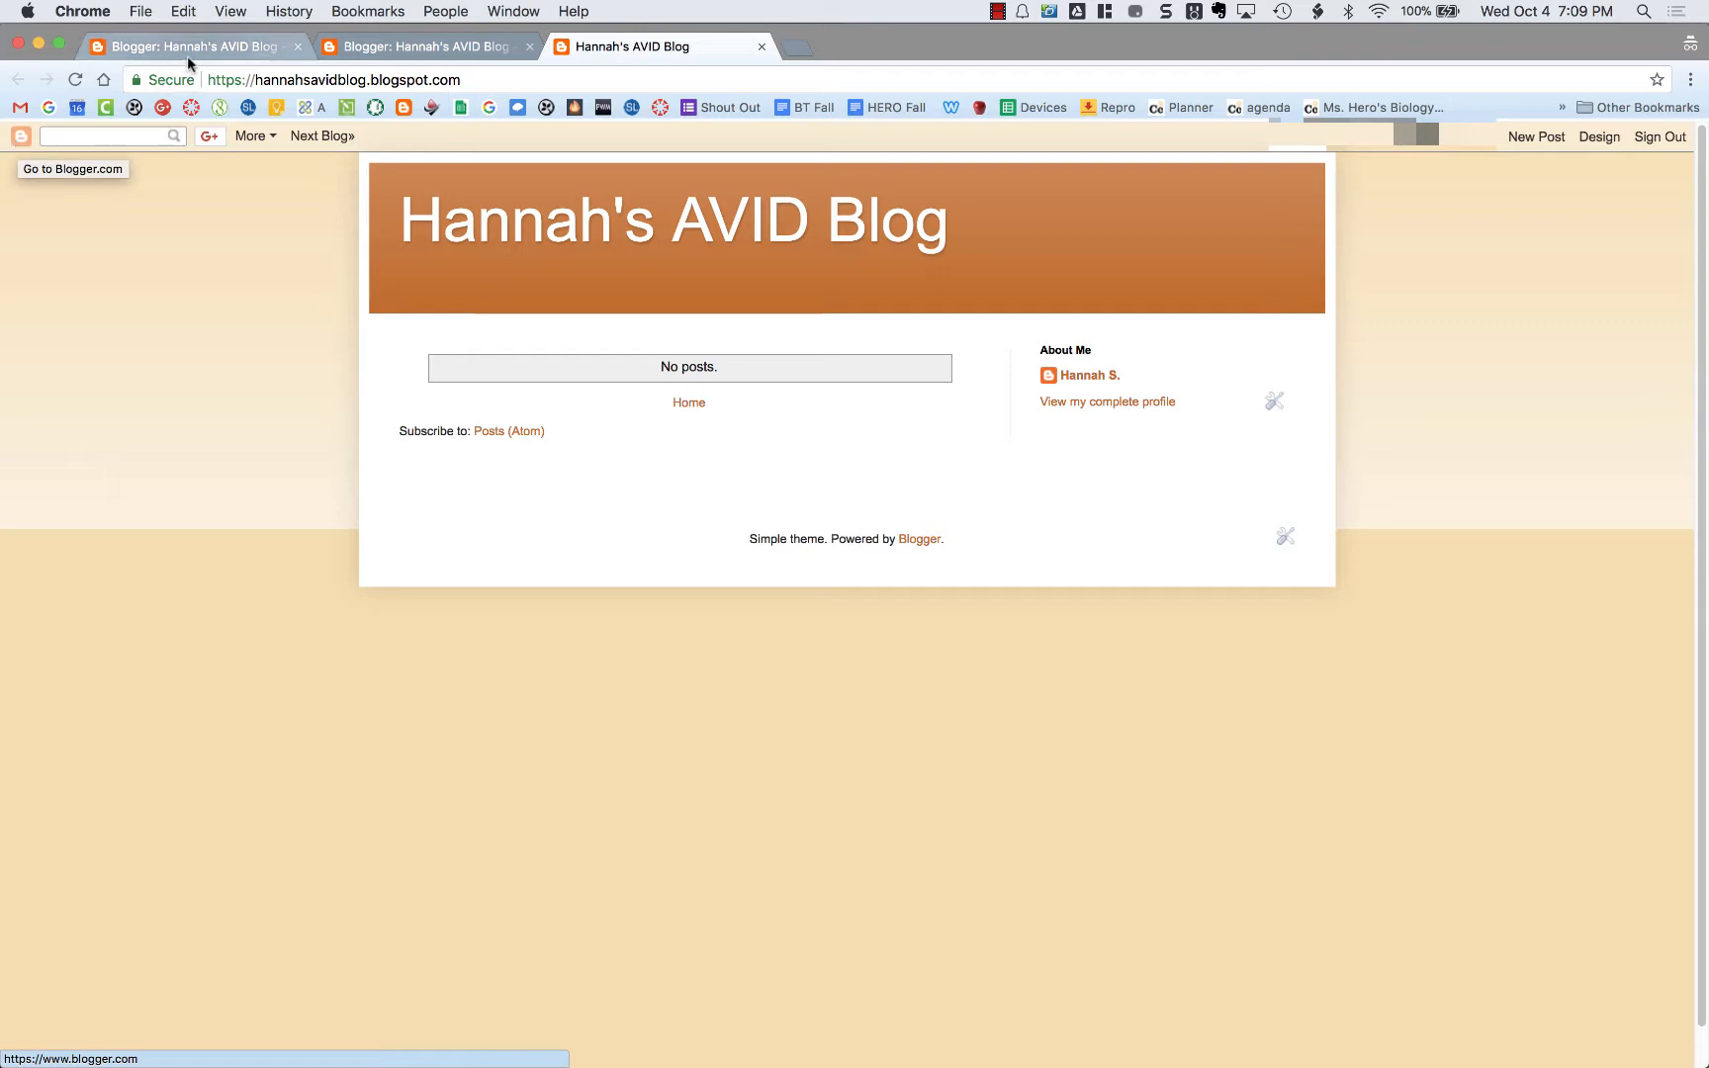
click(762, 45)
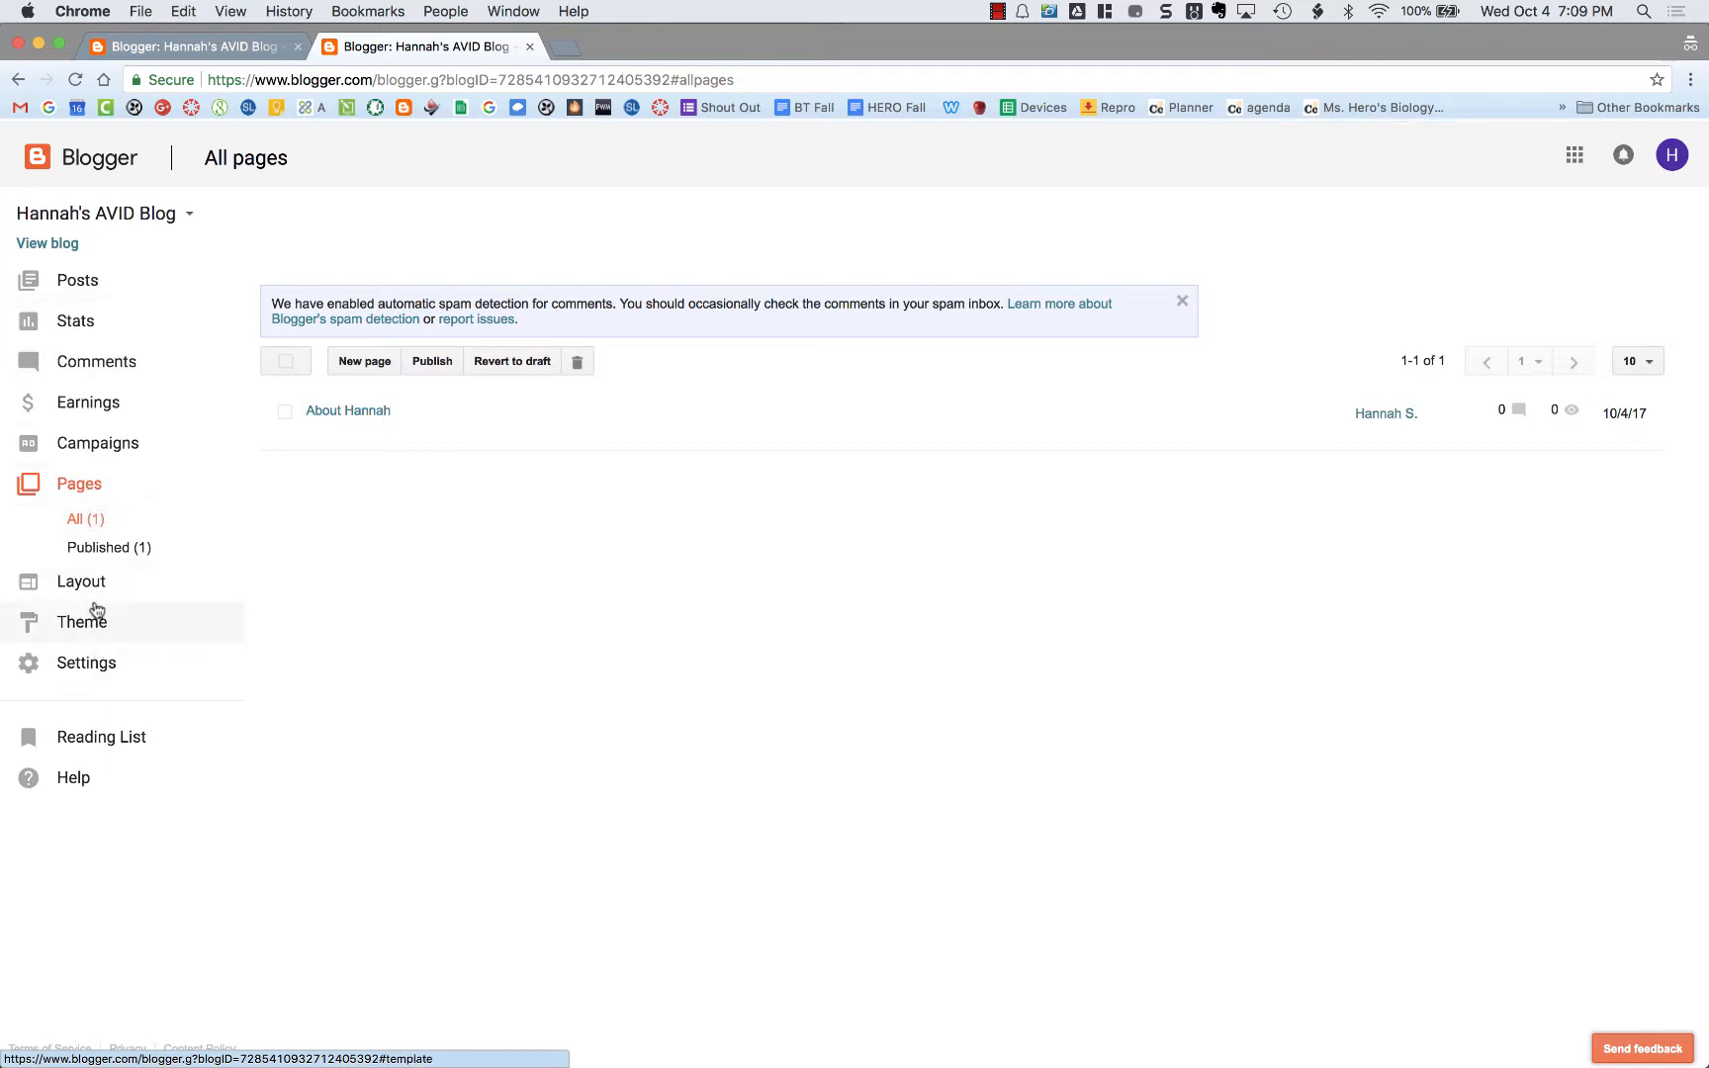
Step: Remove the About Me profile gadget from the sidebar-right-1 section of the blog's layout
click(100, 597)
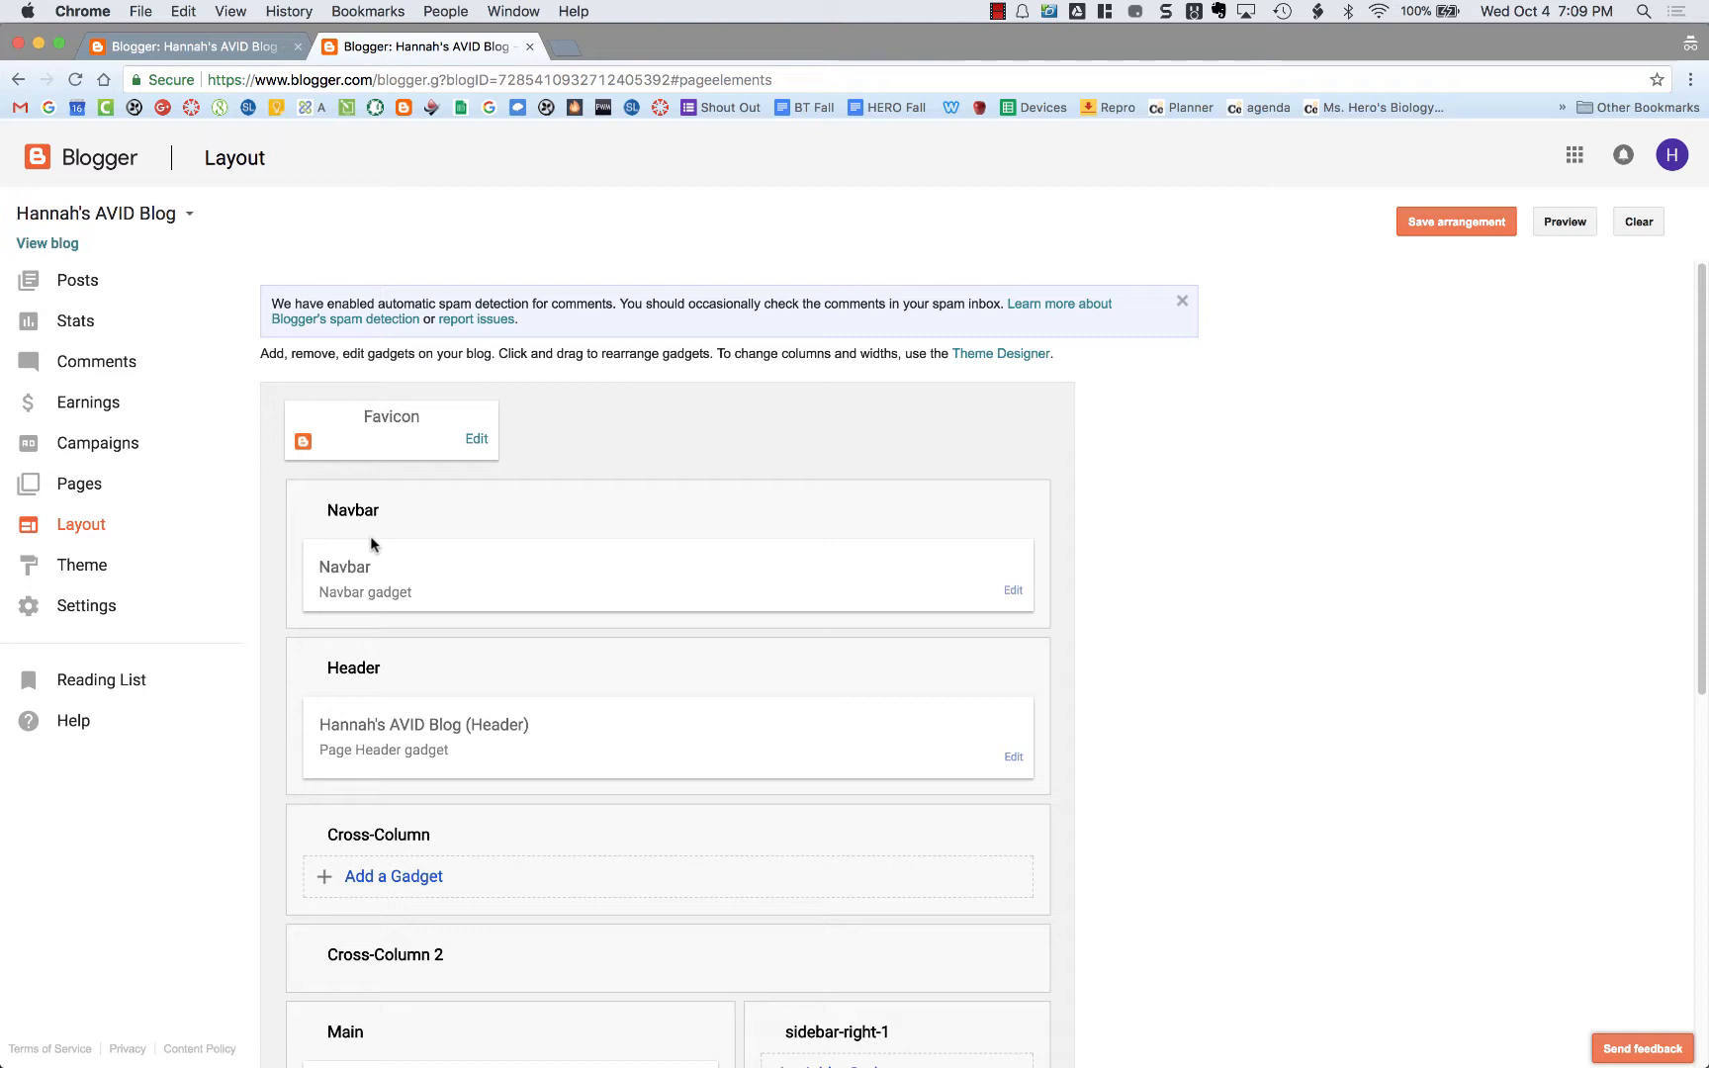
scroll(444, 661, down, 4)
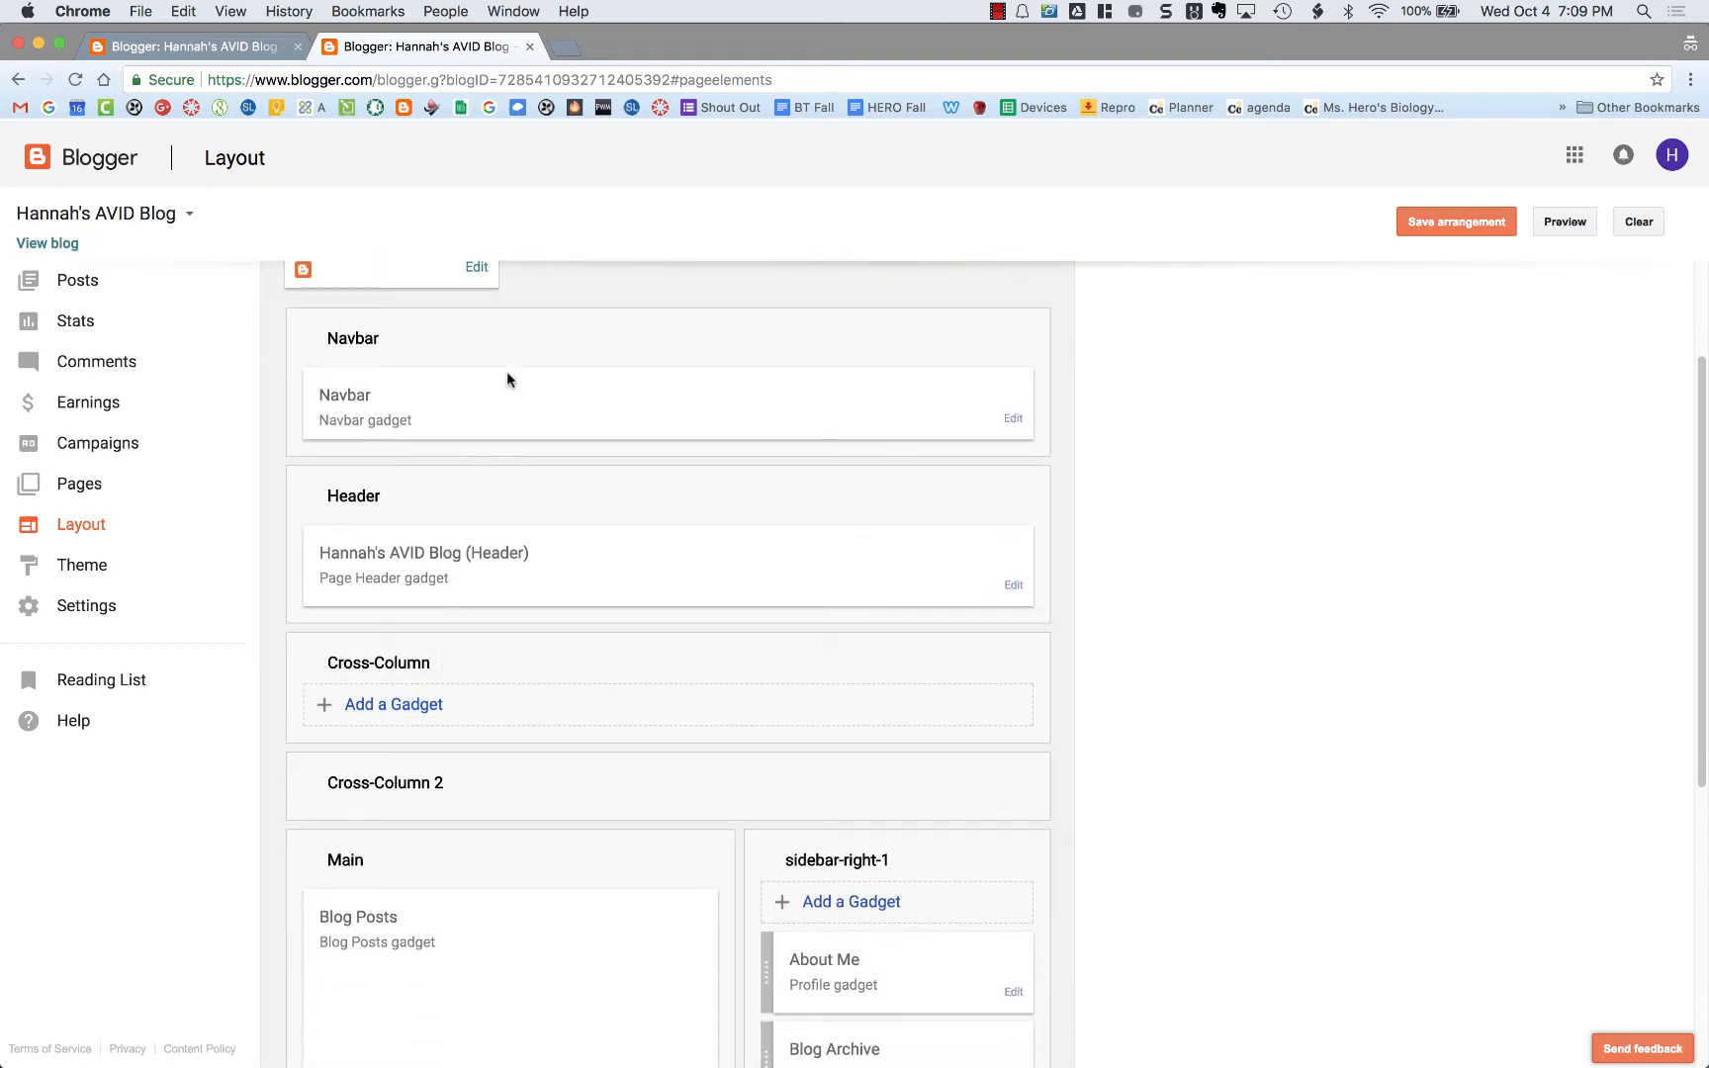
scroll(453, 569, down, 2)
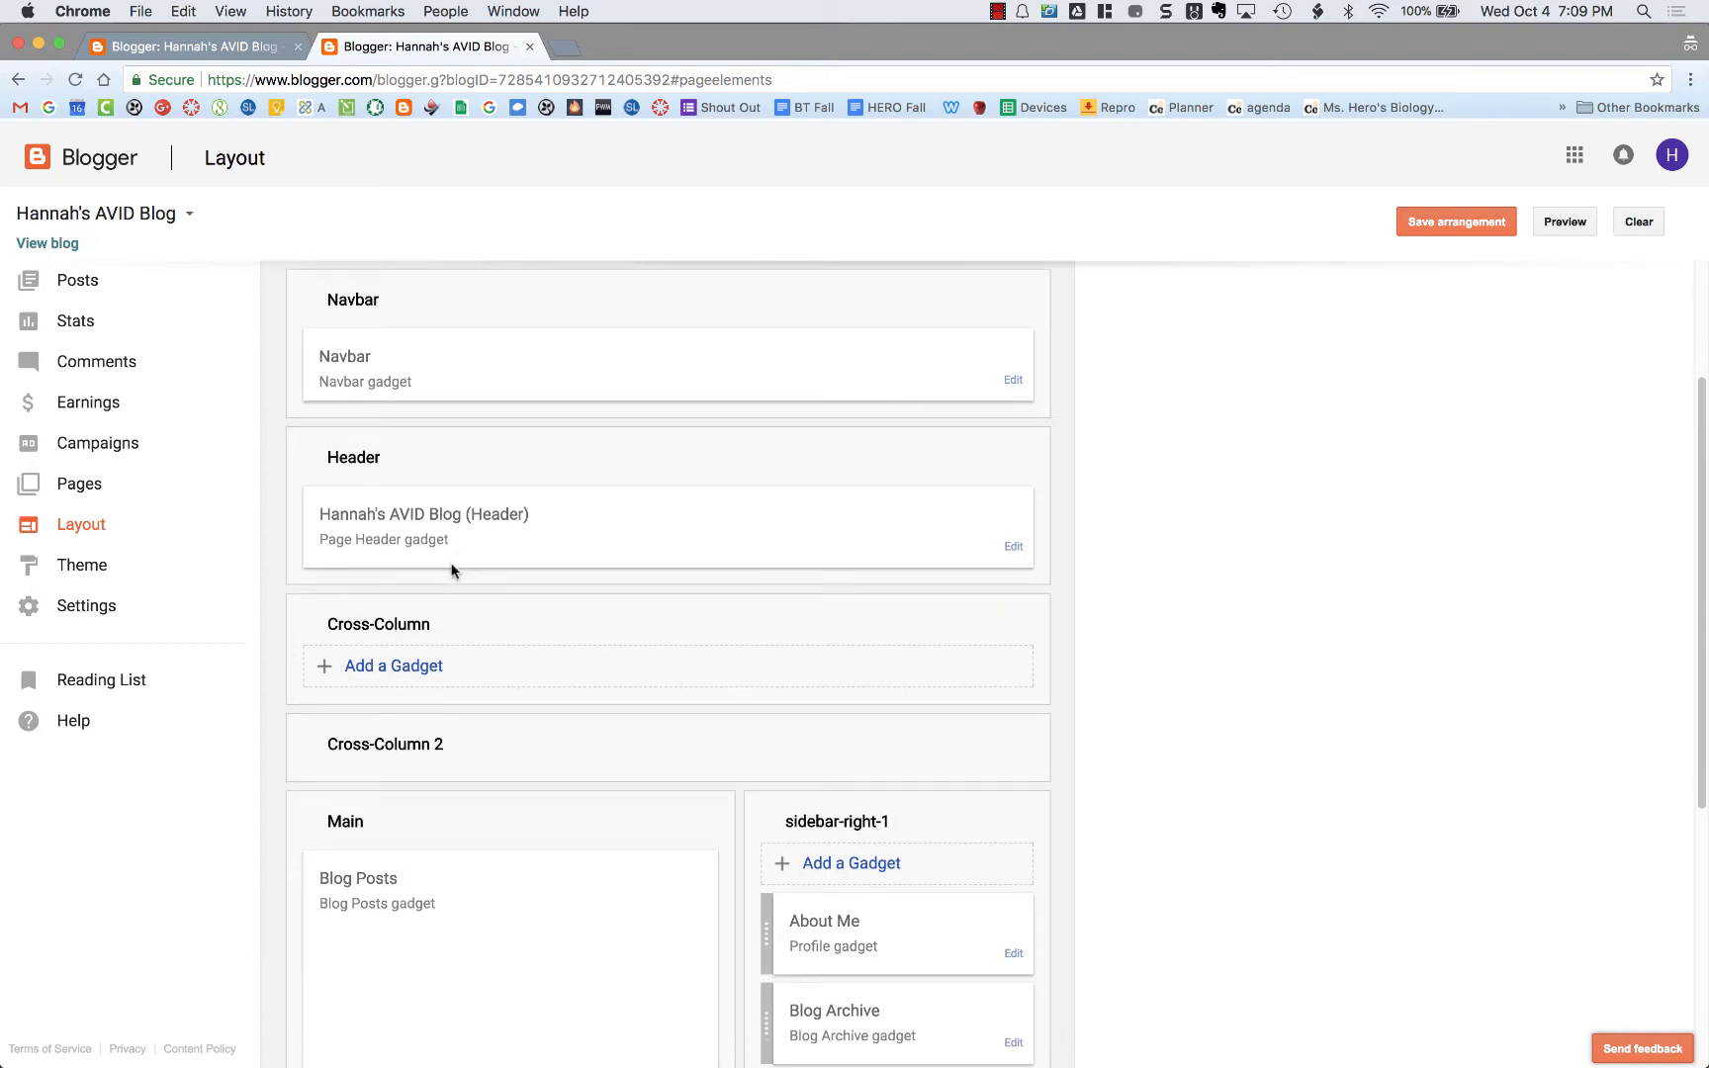
scroll(422, 655, down, 4)
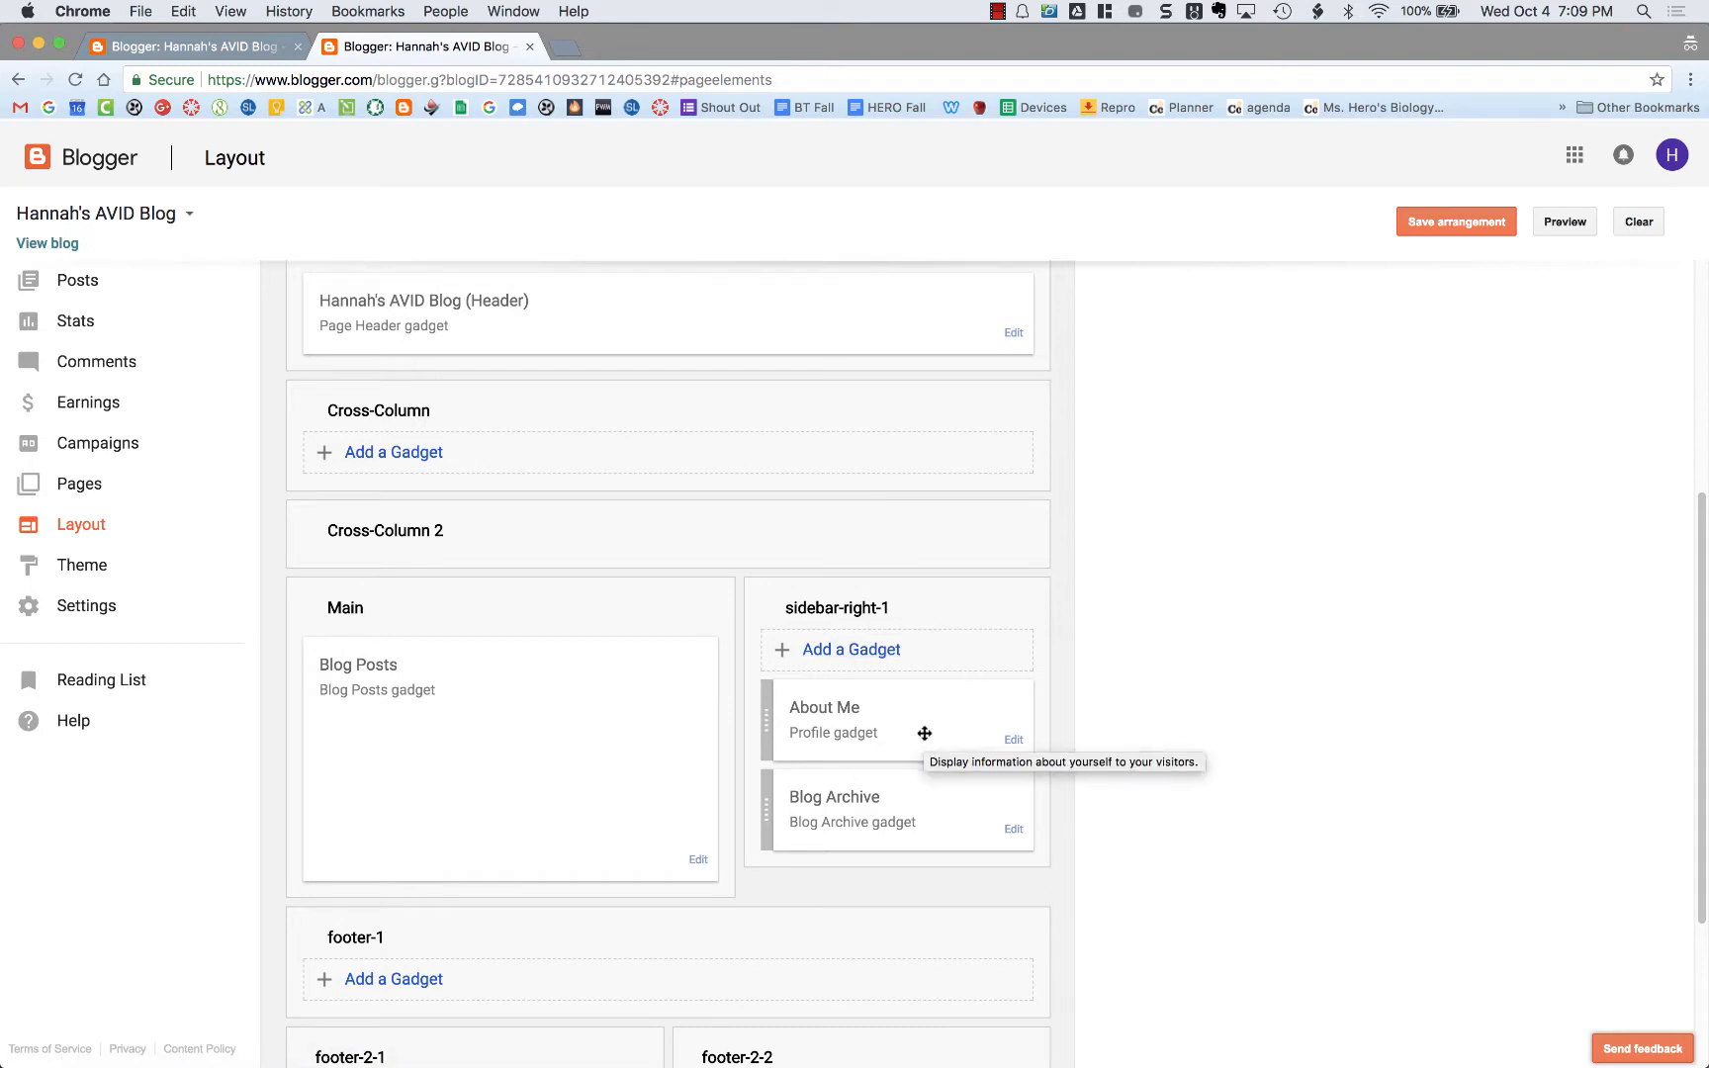
click(1013, 741)
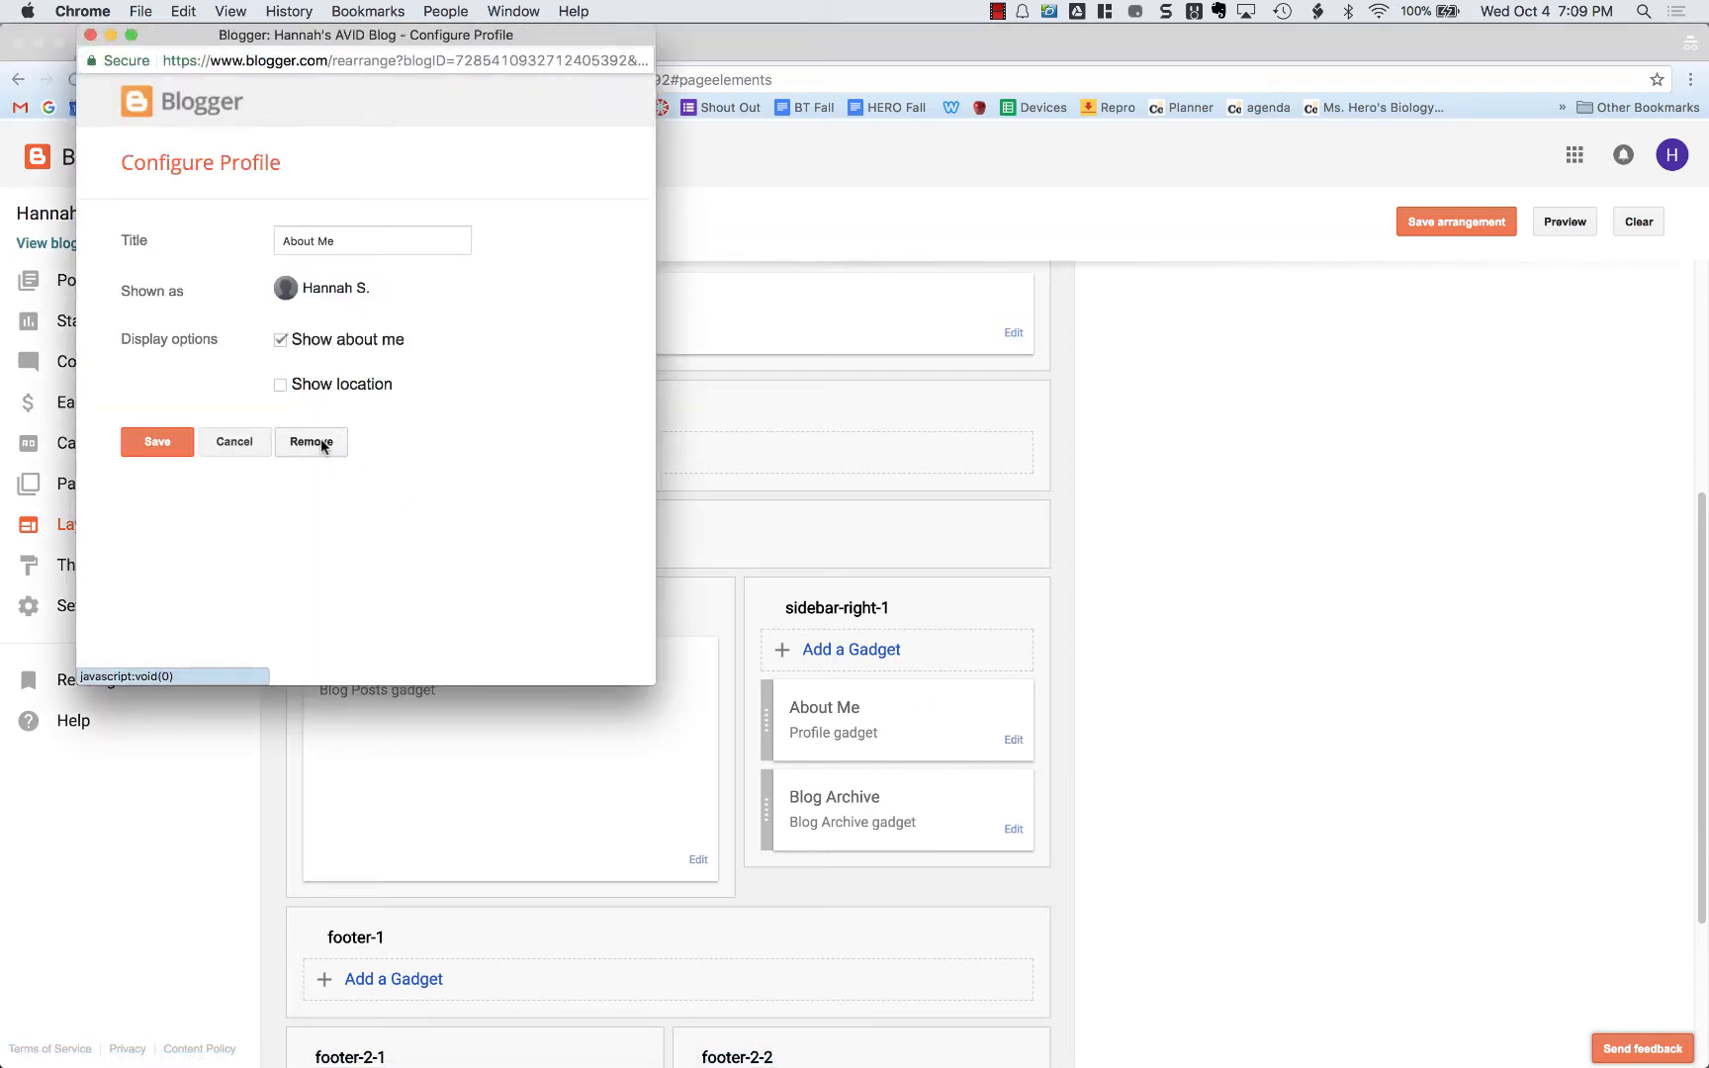
click(320, 441)
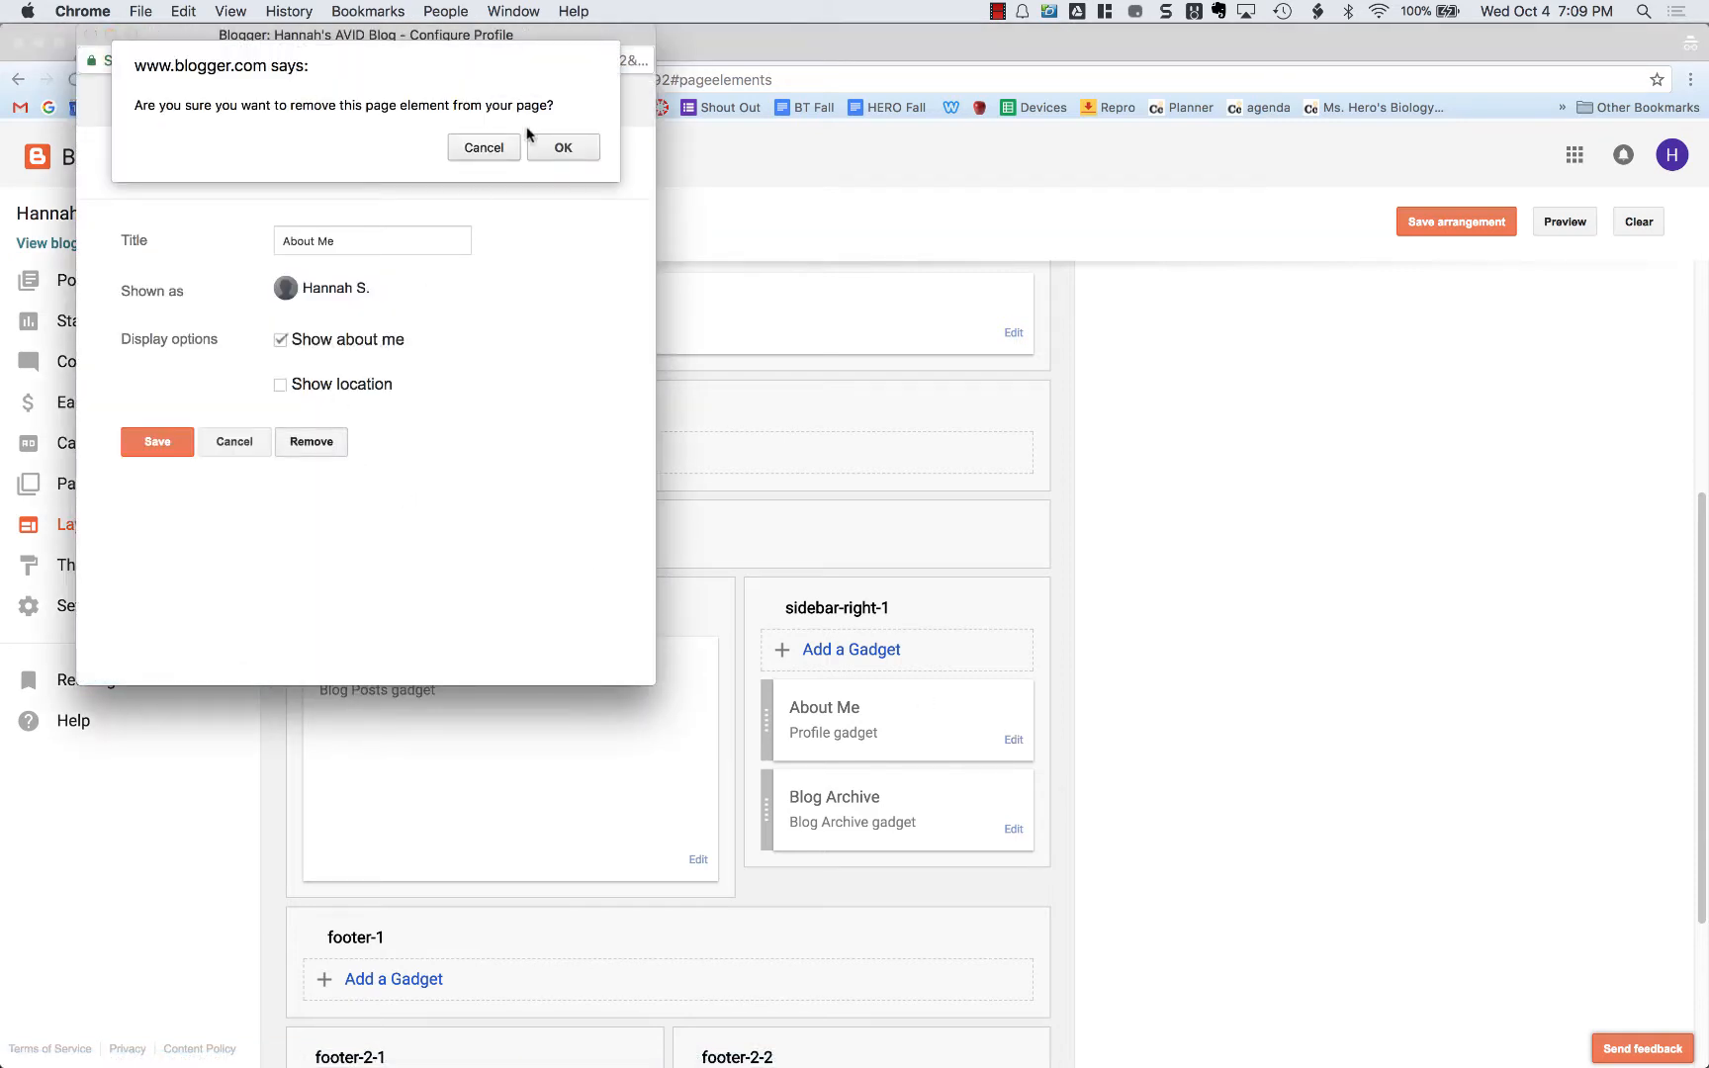
click(554, 146)
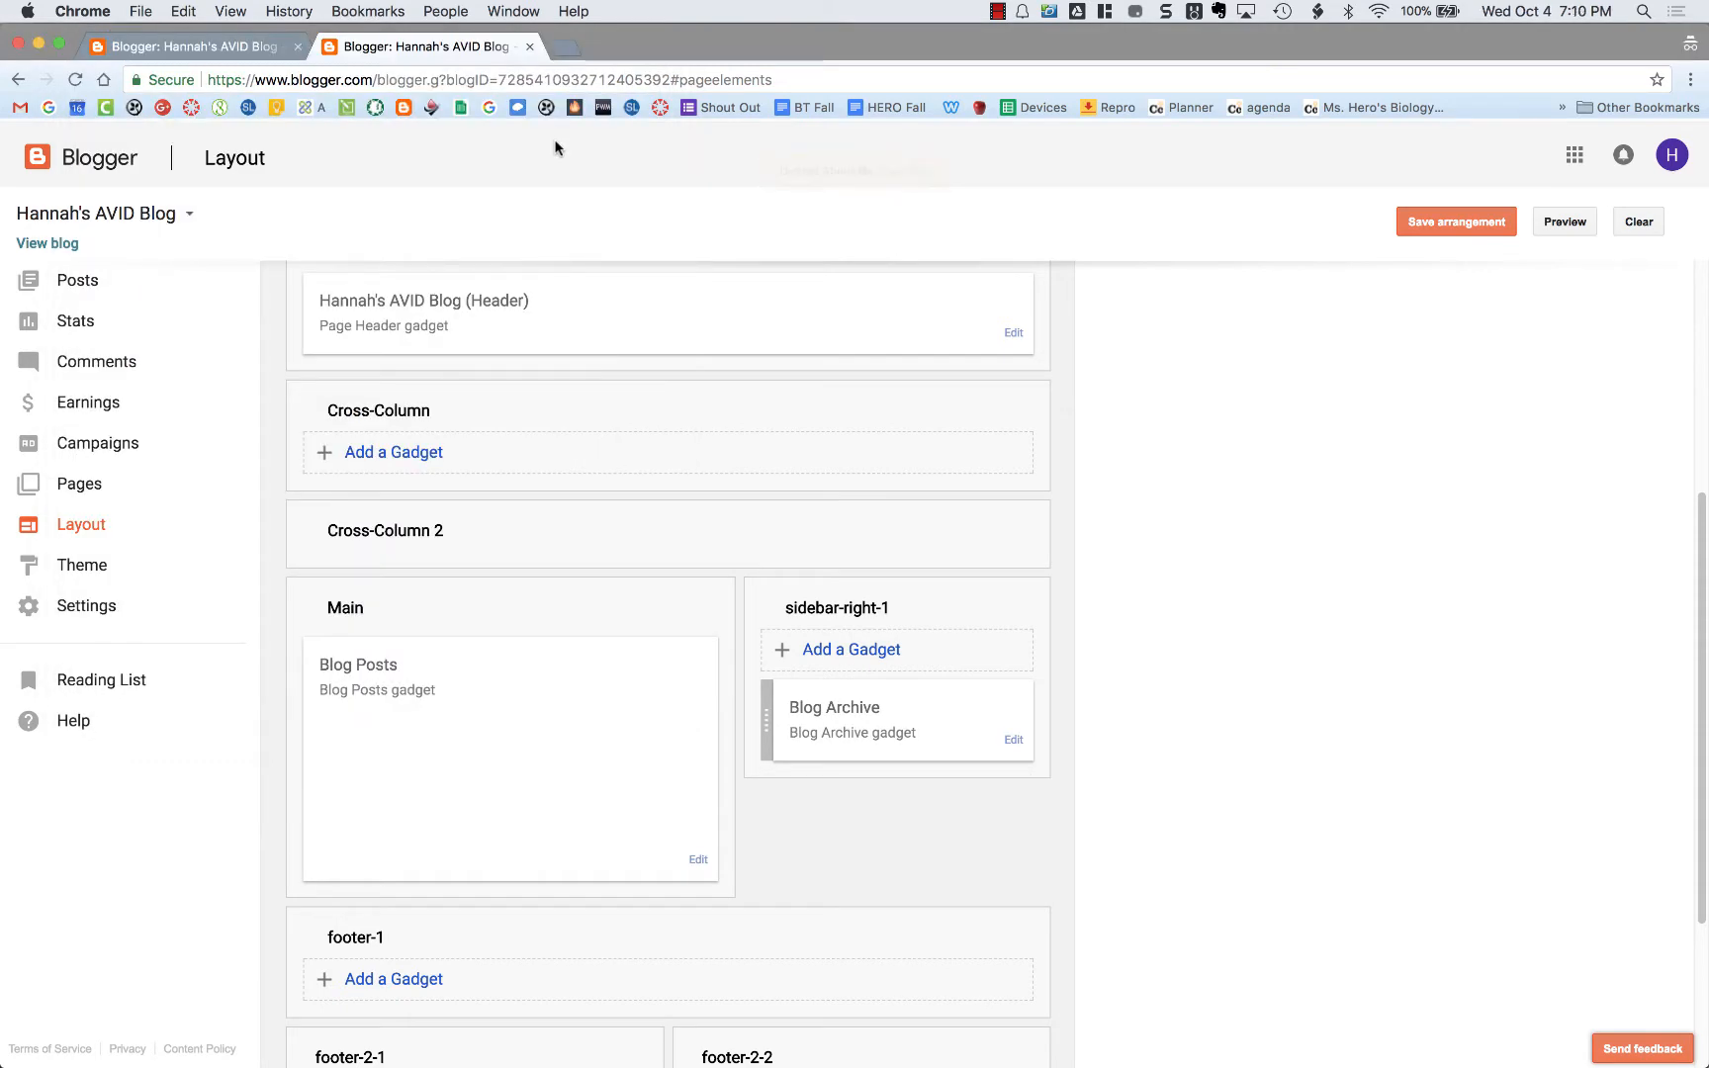
Step: Add a Pages gadget to the Cross-Column section, showing both Home and the About page
scroll(569, 508, up, 5)
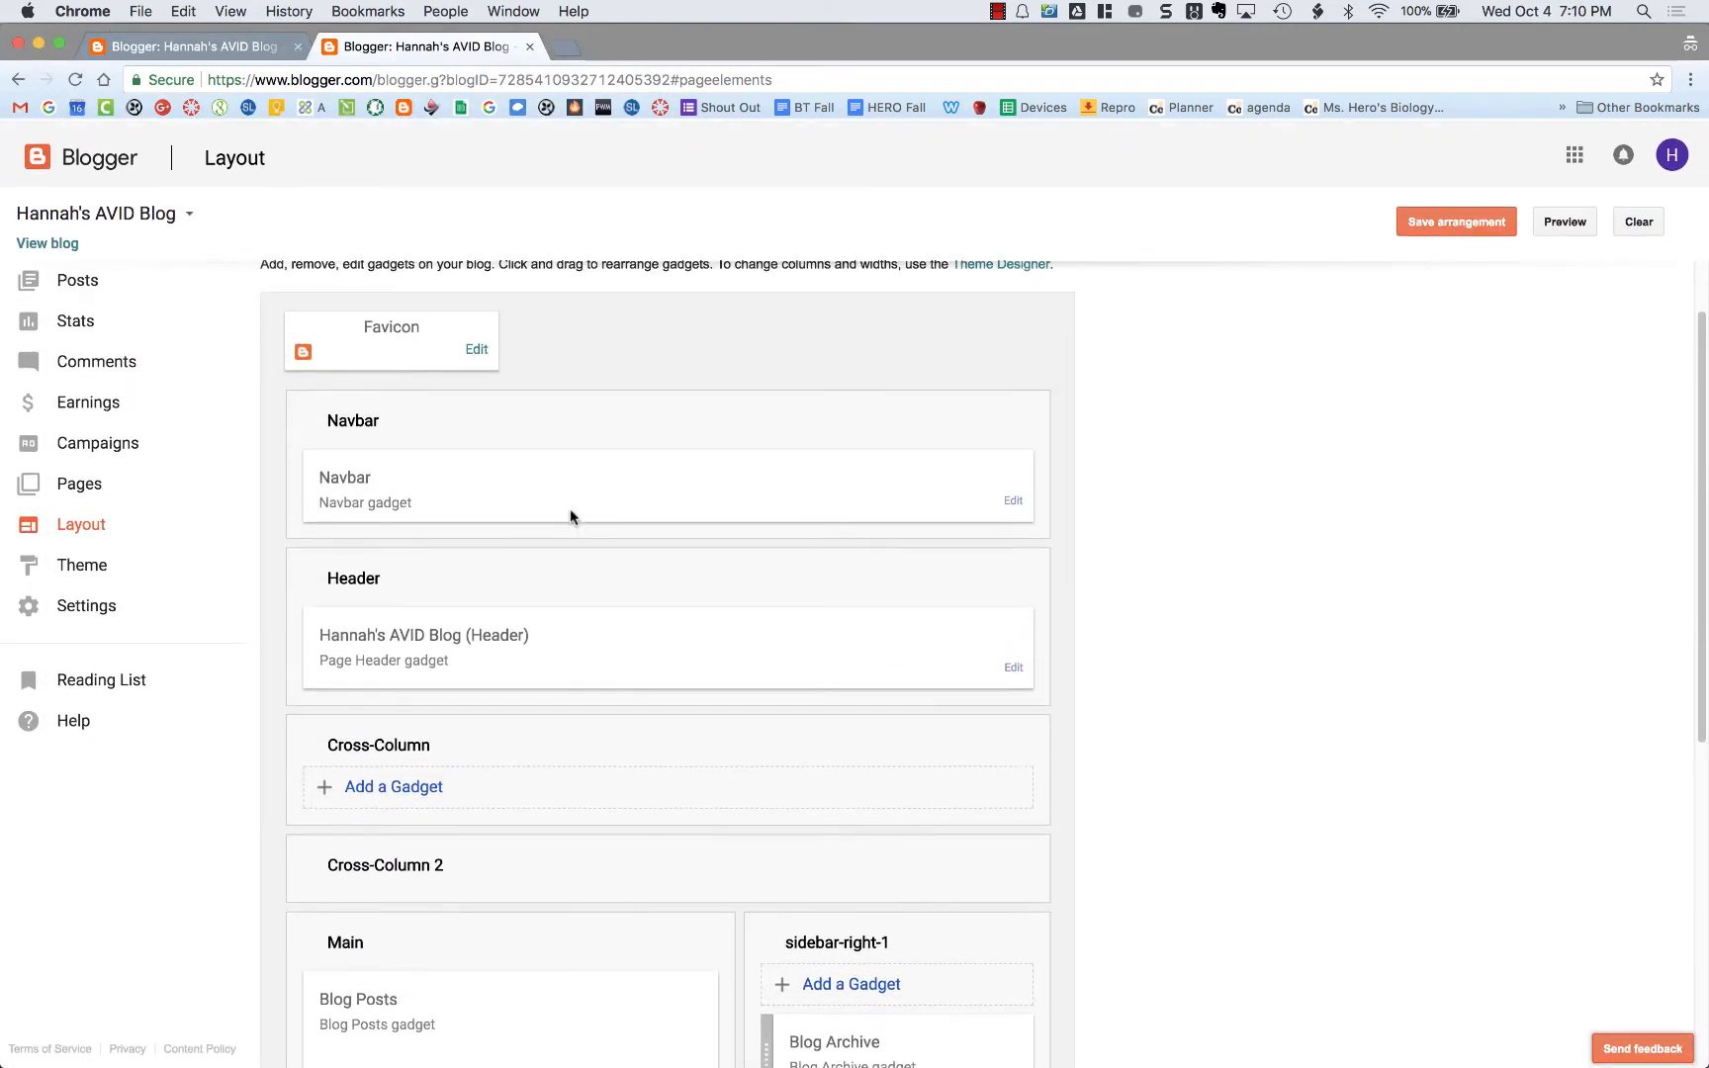
click(417, 793)
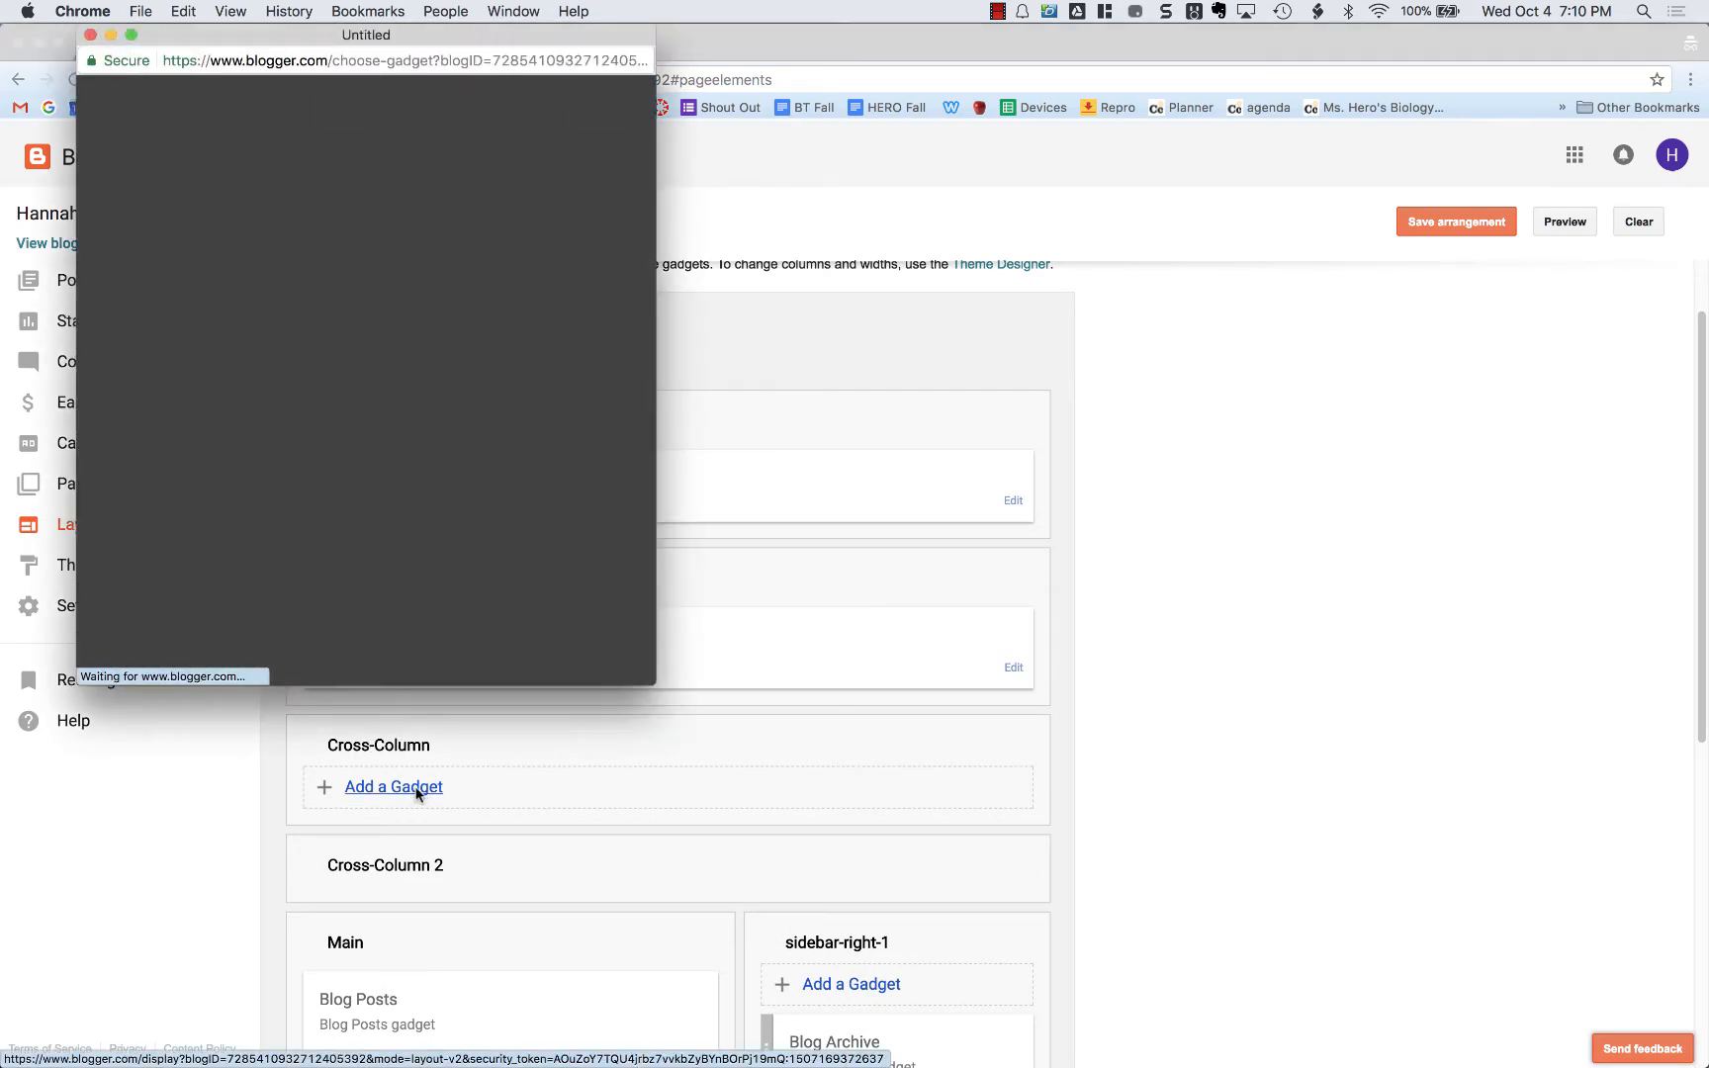
scroll(369, 485, down, 5)
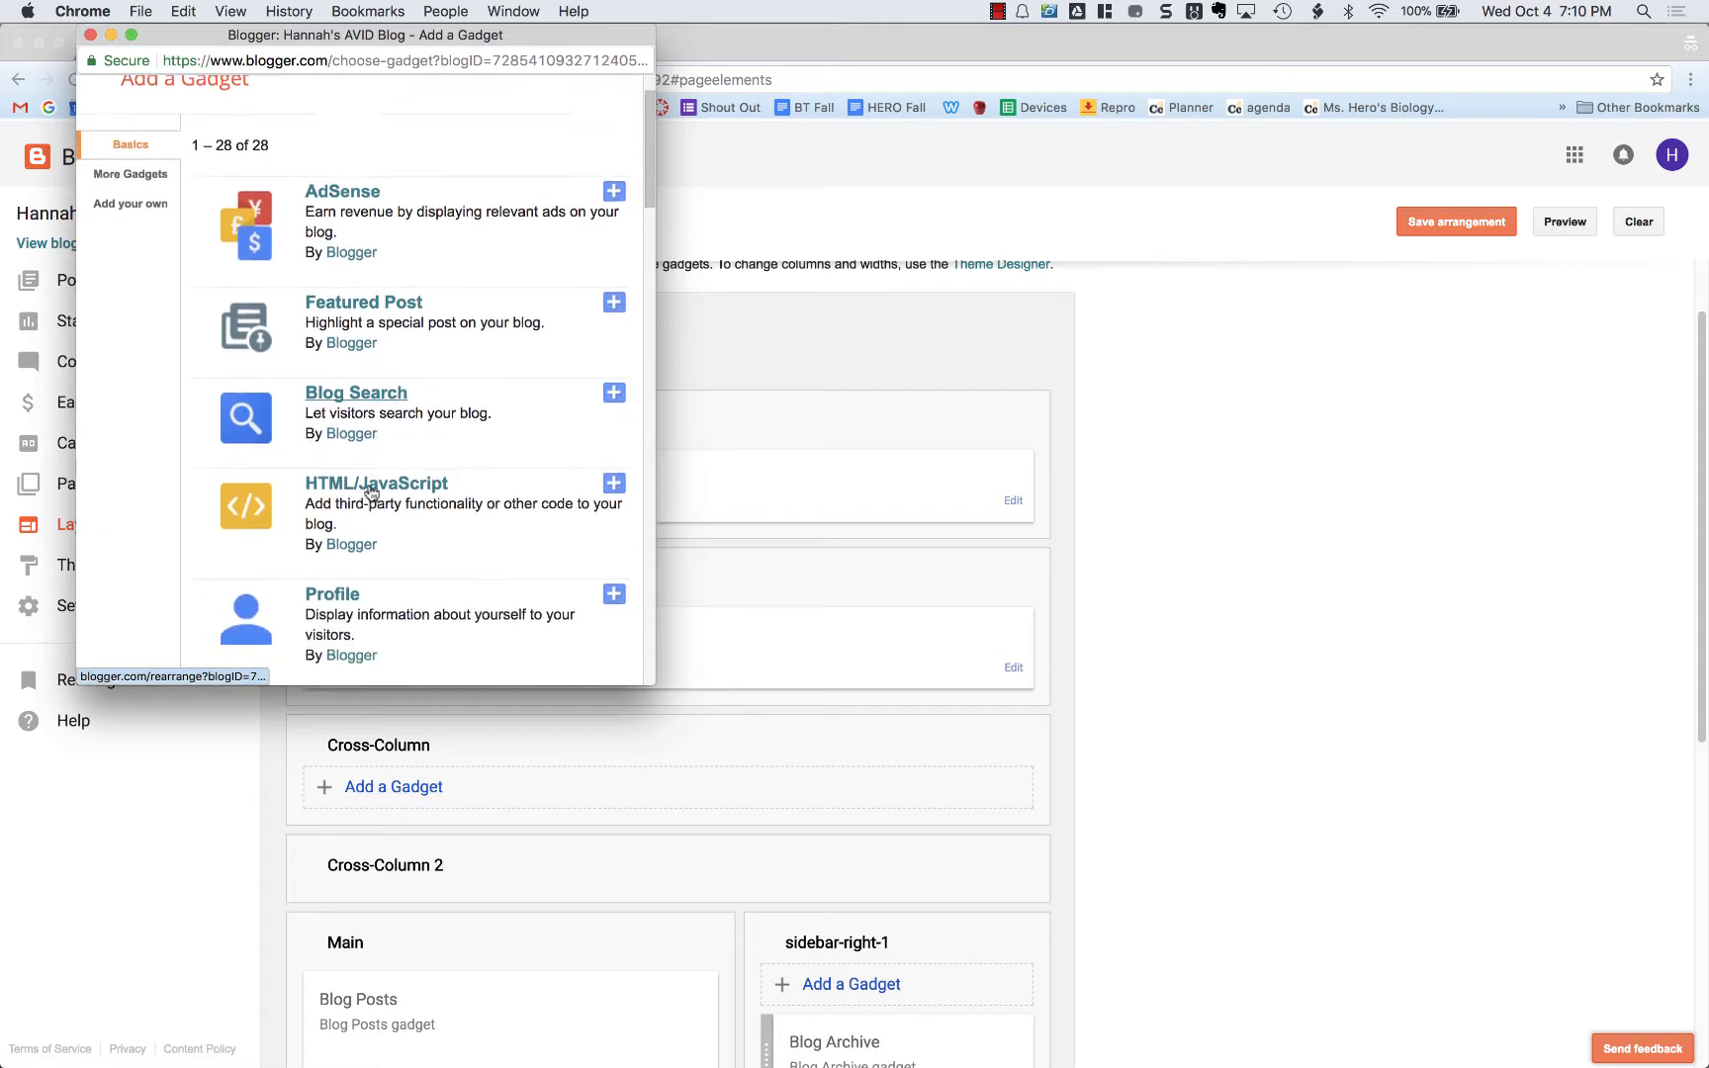
scroll(369, 485, down, 4)
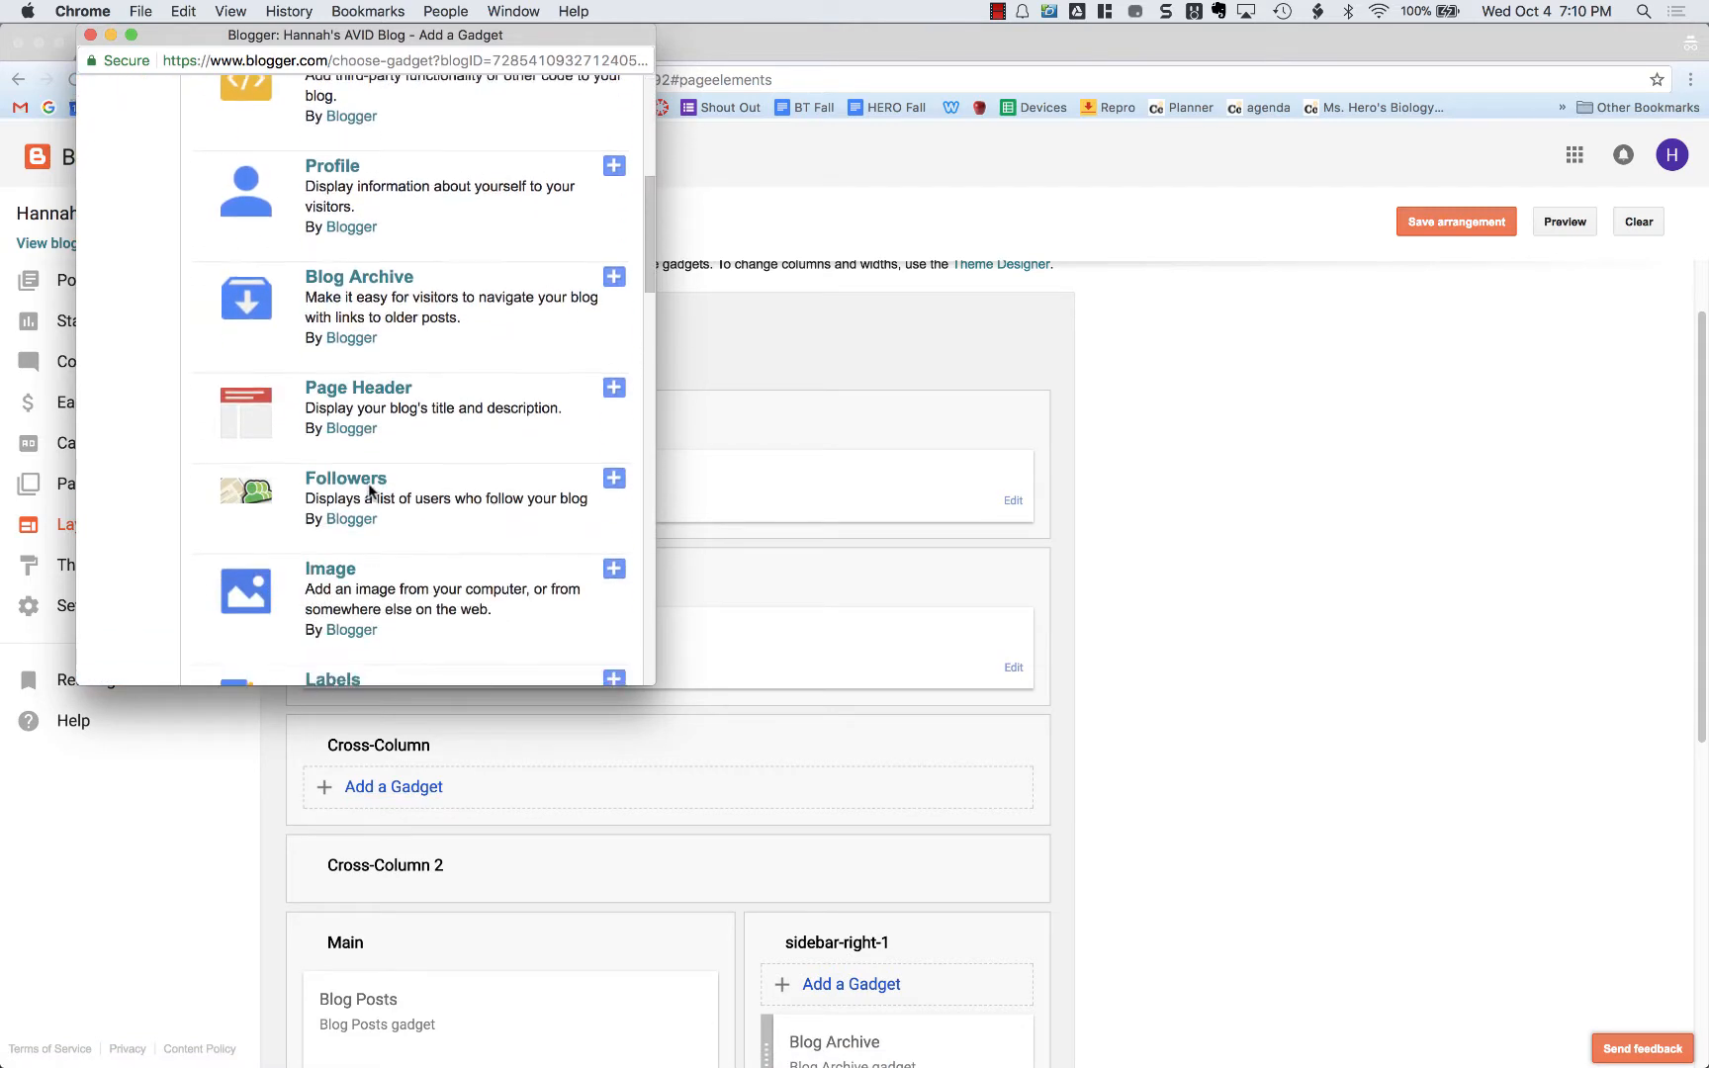
scroll(371, 492, down, 1)
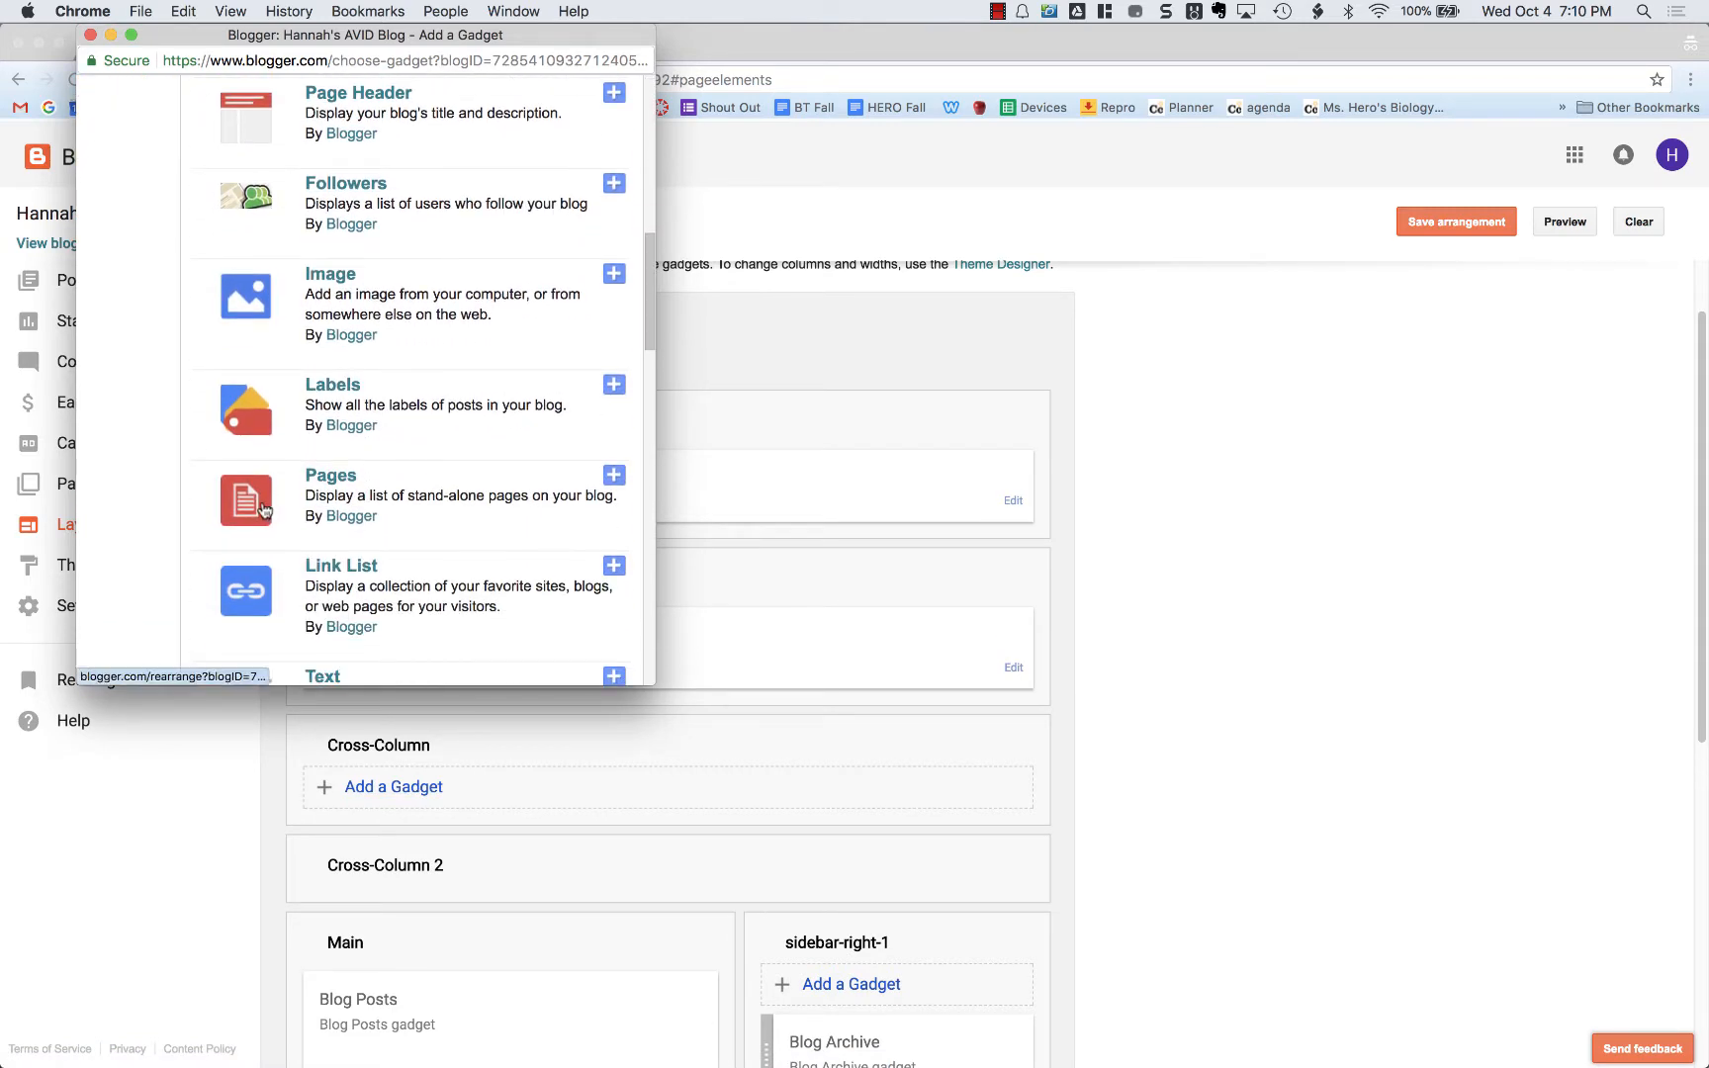
click(614, 478)
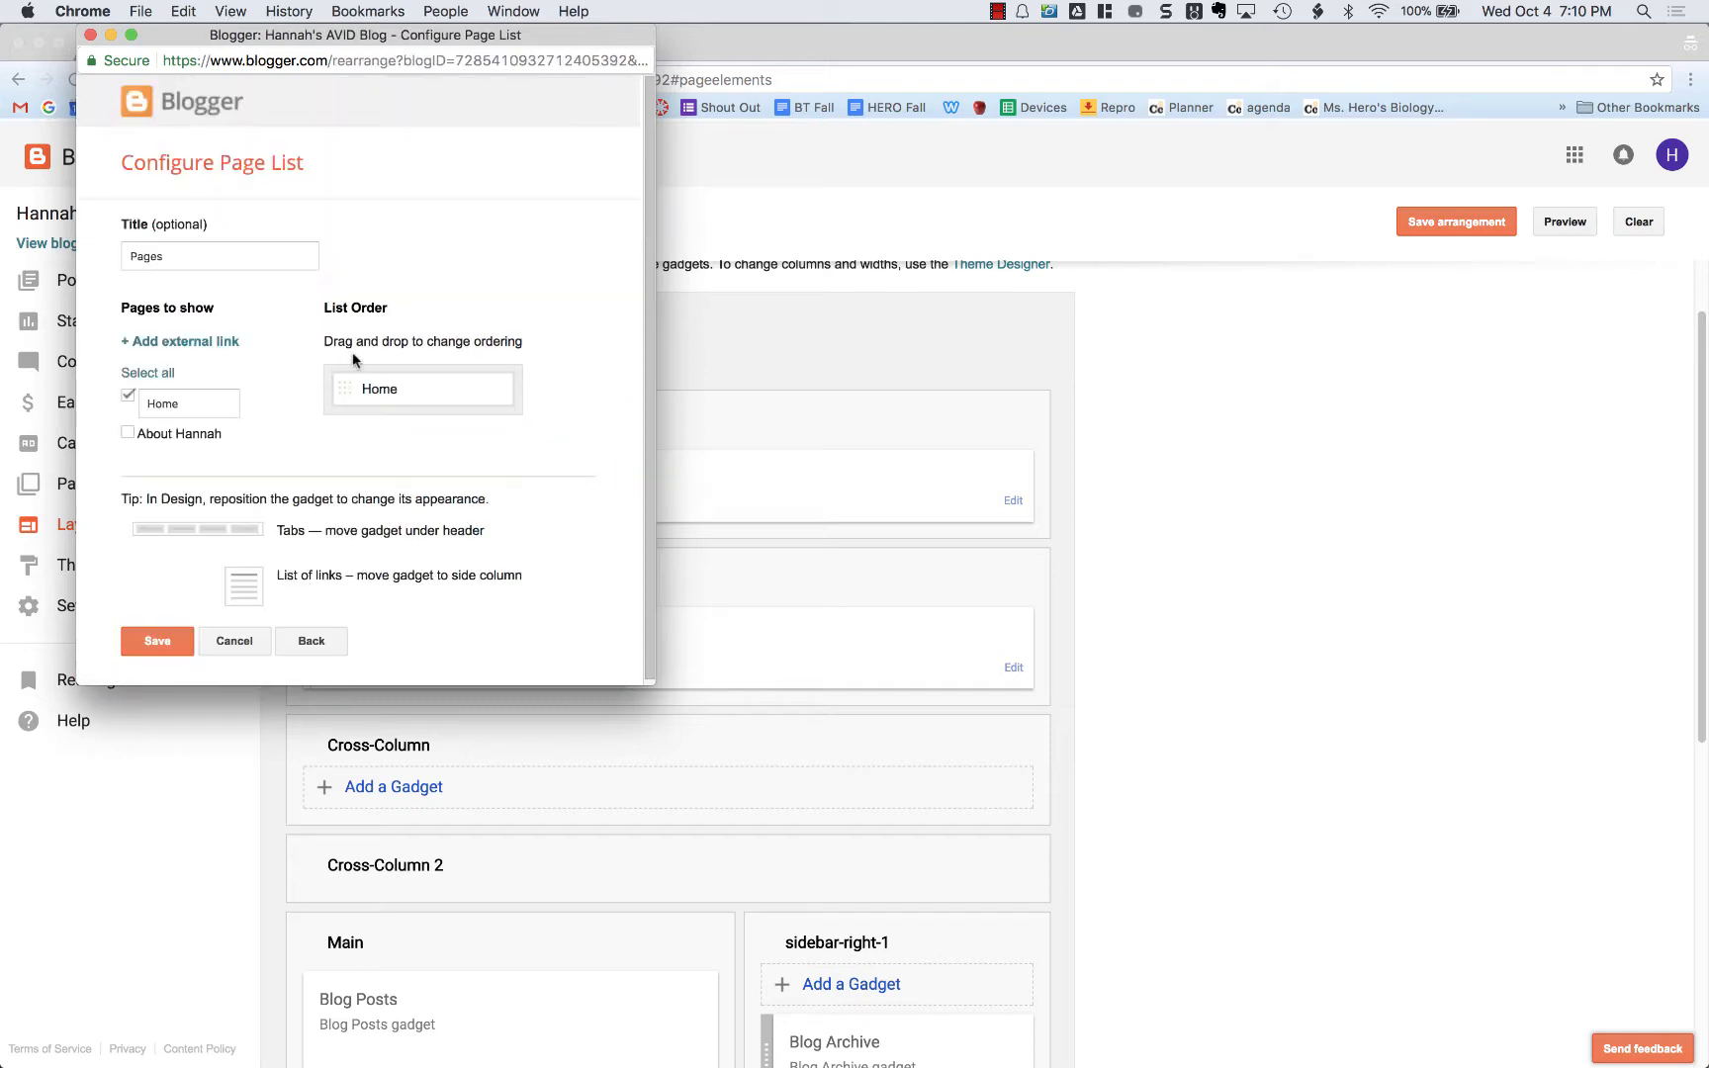
click(128, 435)
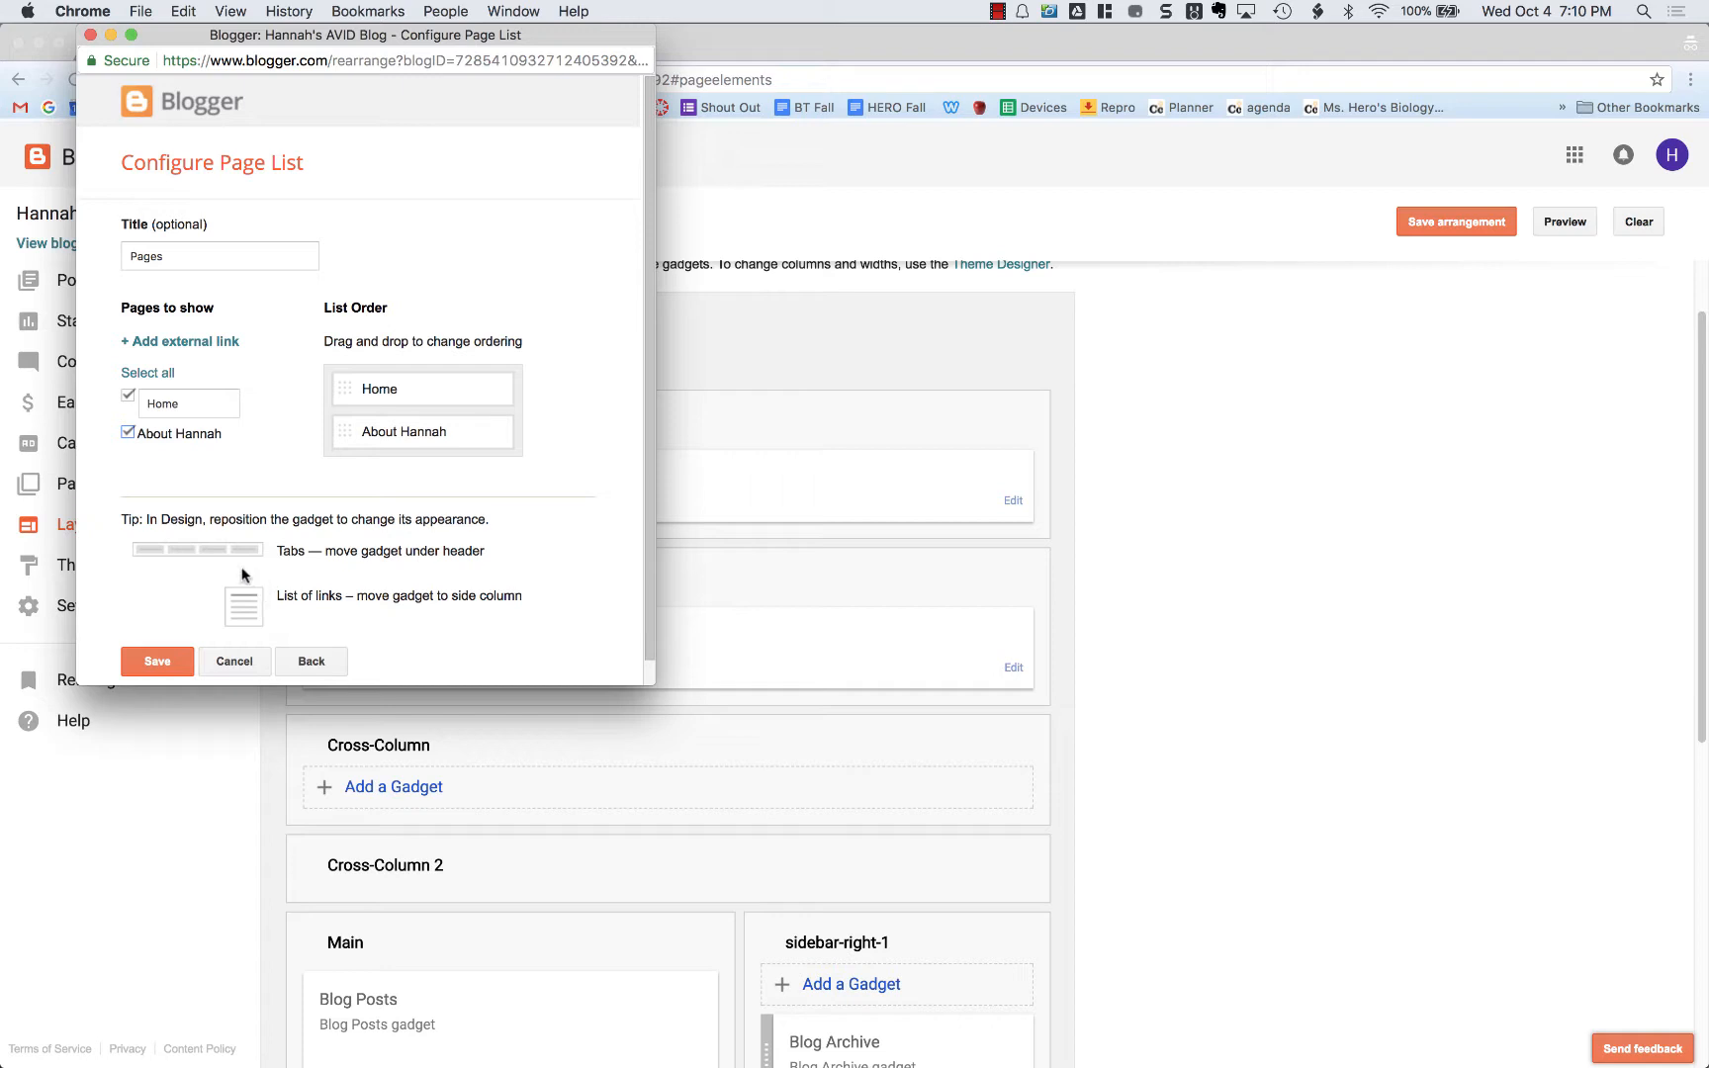
click(159, 665)
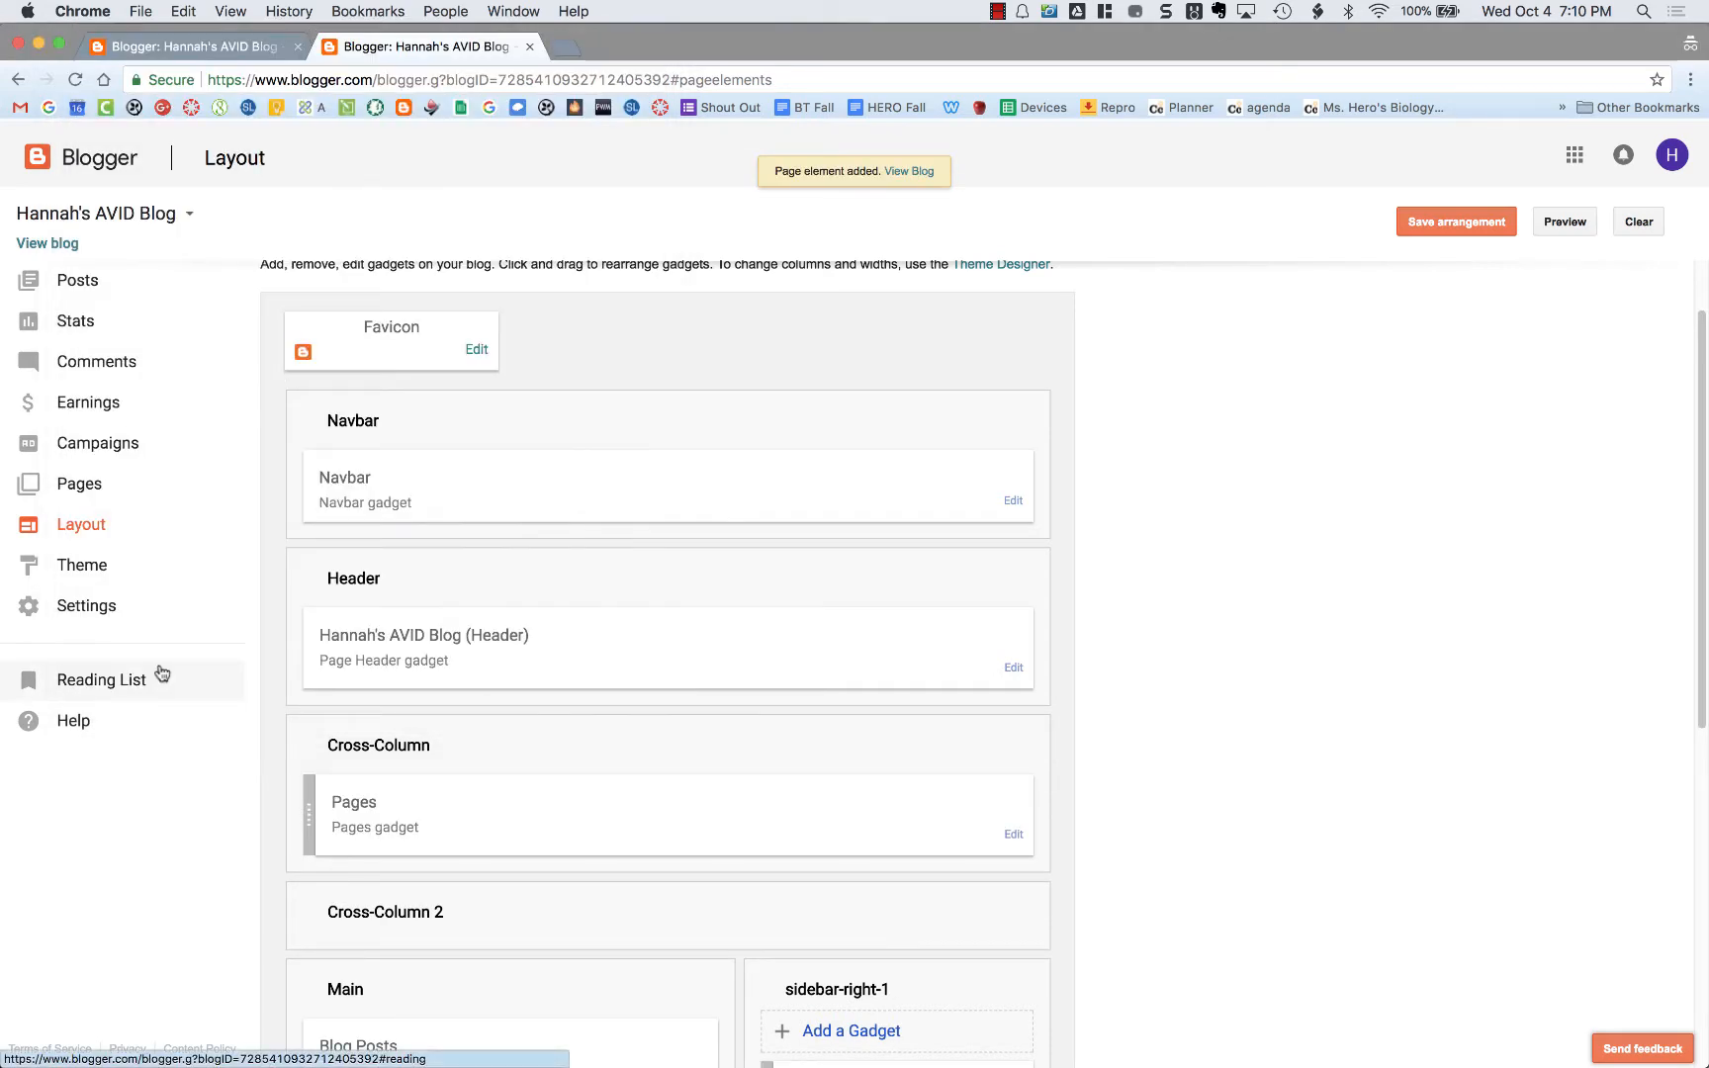
Step: Save the layout arrangement and check the live blog before returning to the layout editor
click(1442, 230)
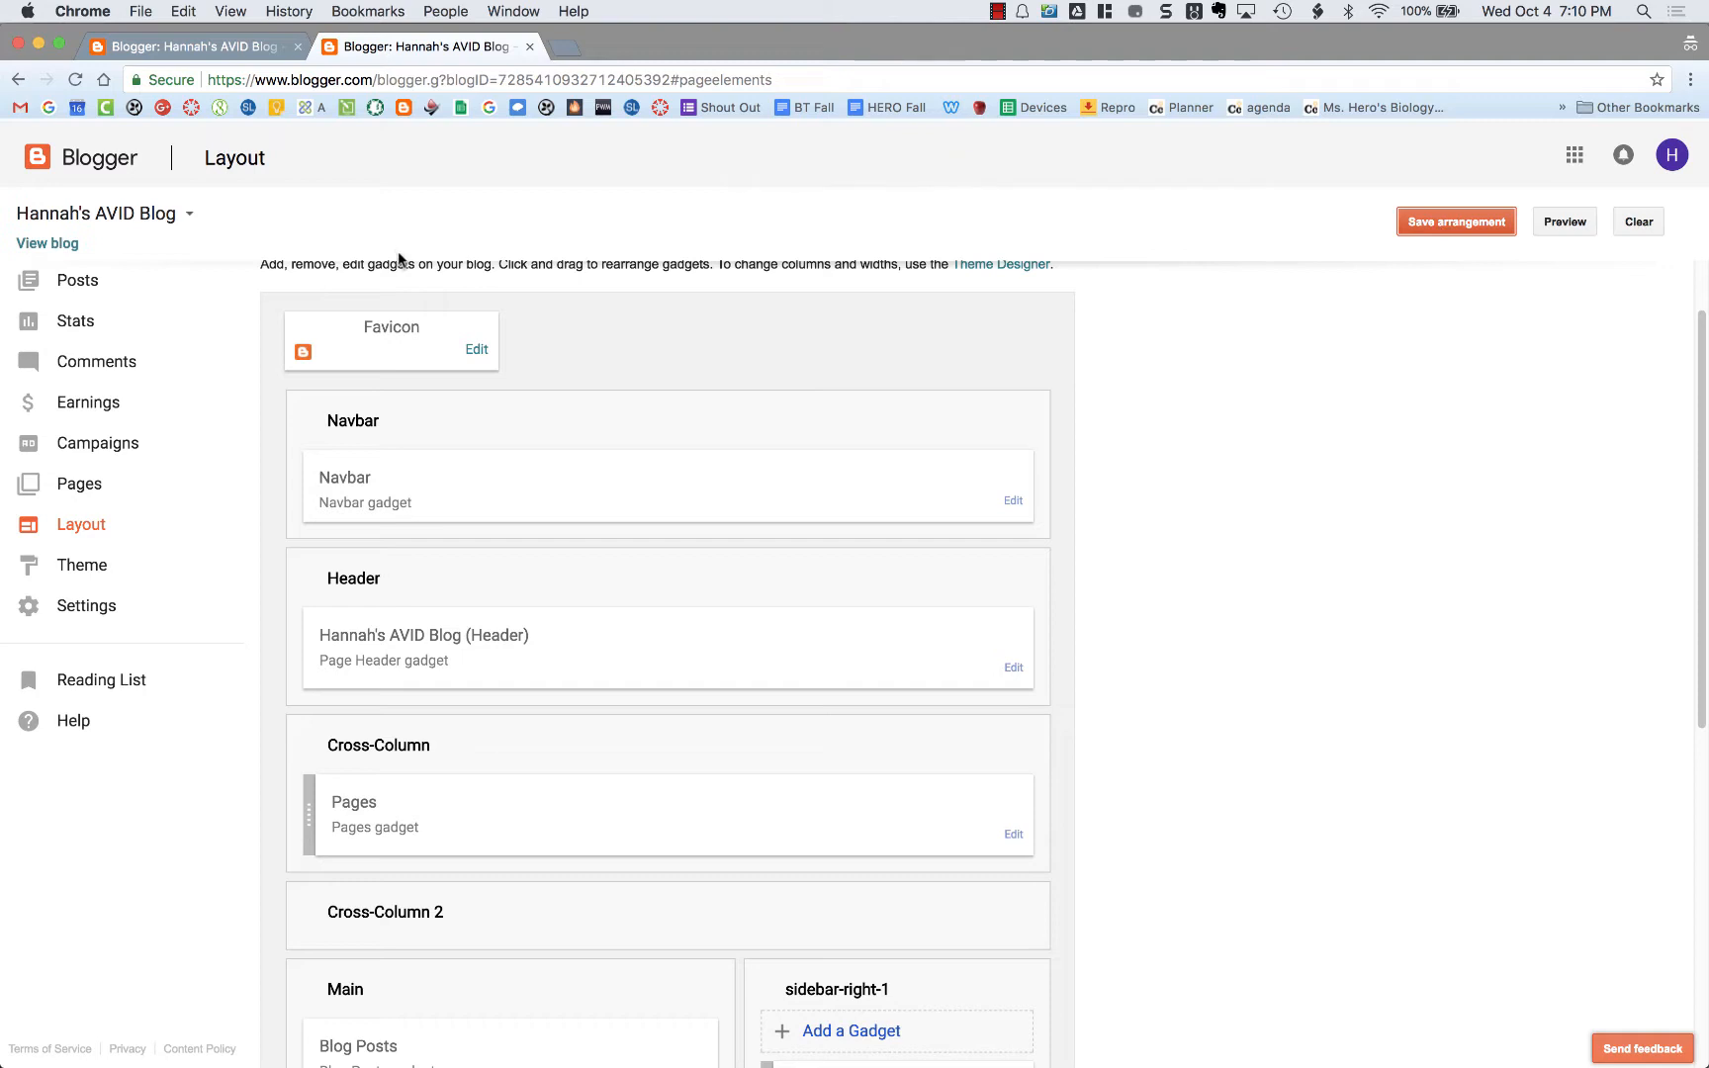
click(56, 245)
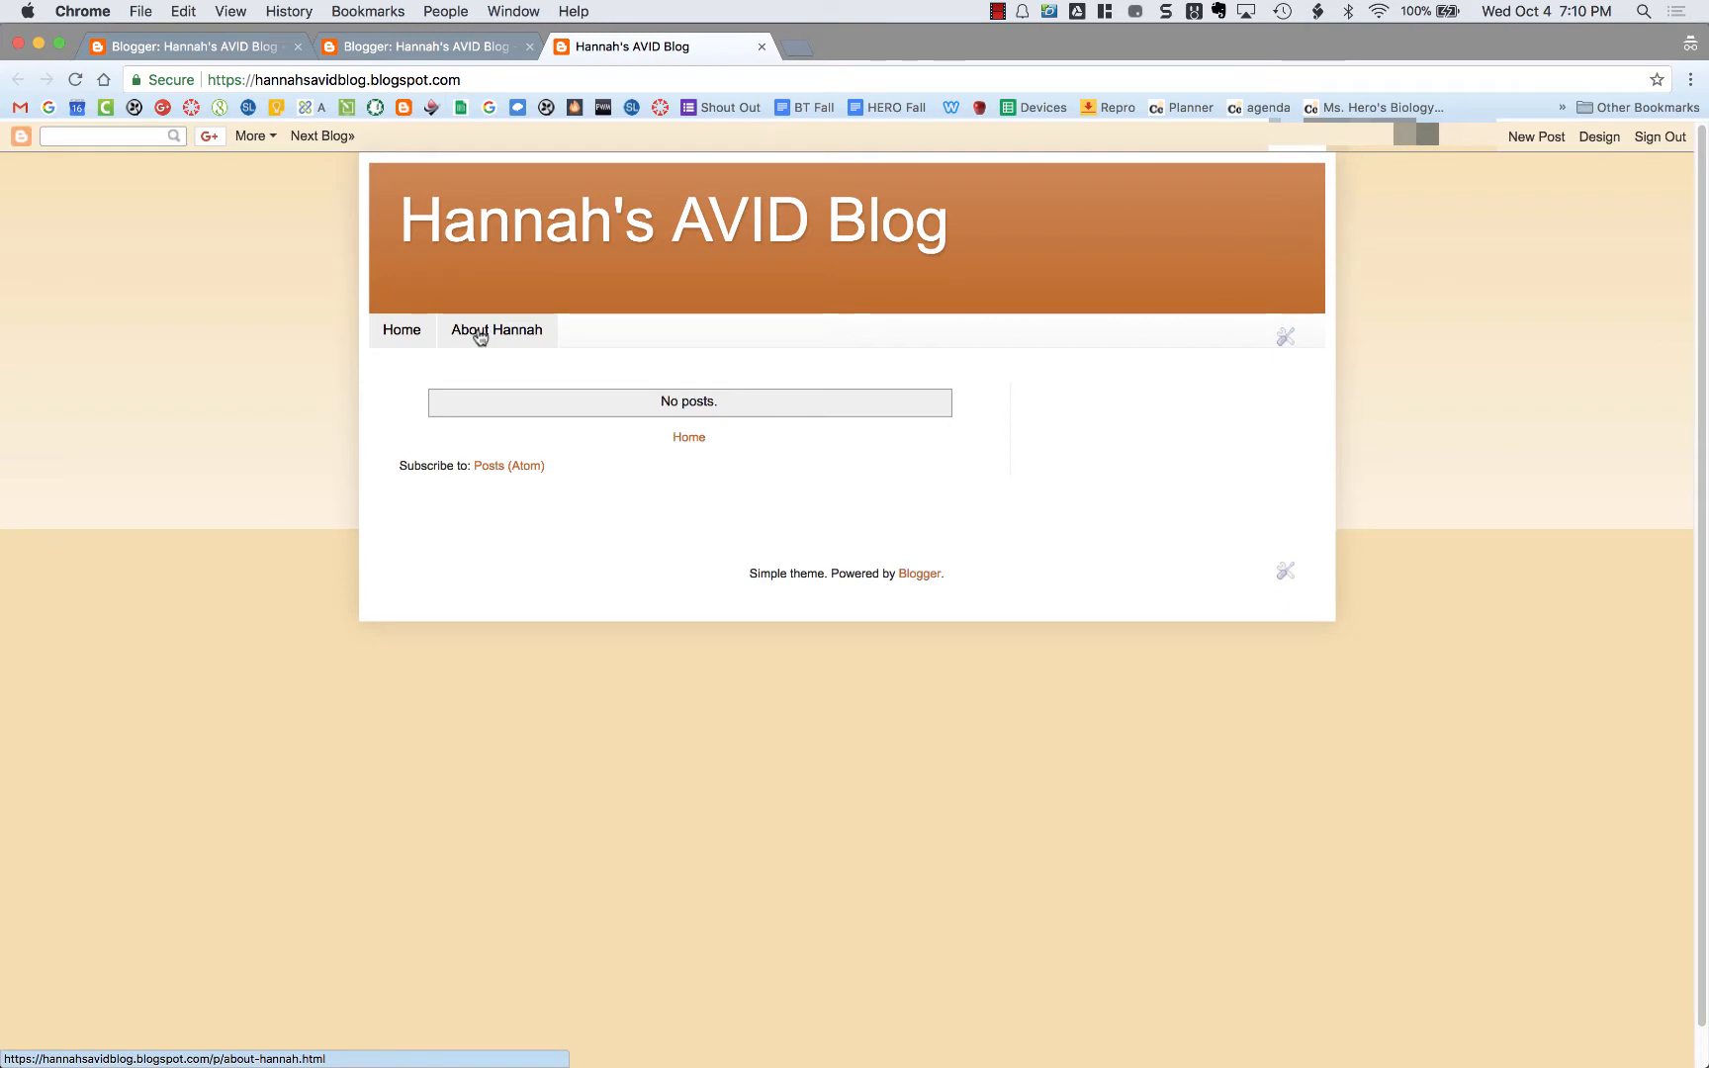
click(421, 40)
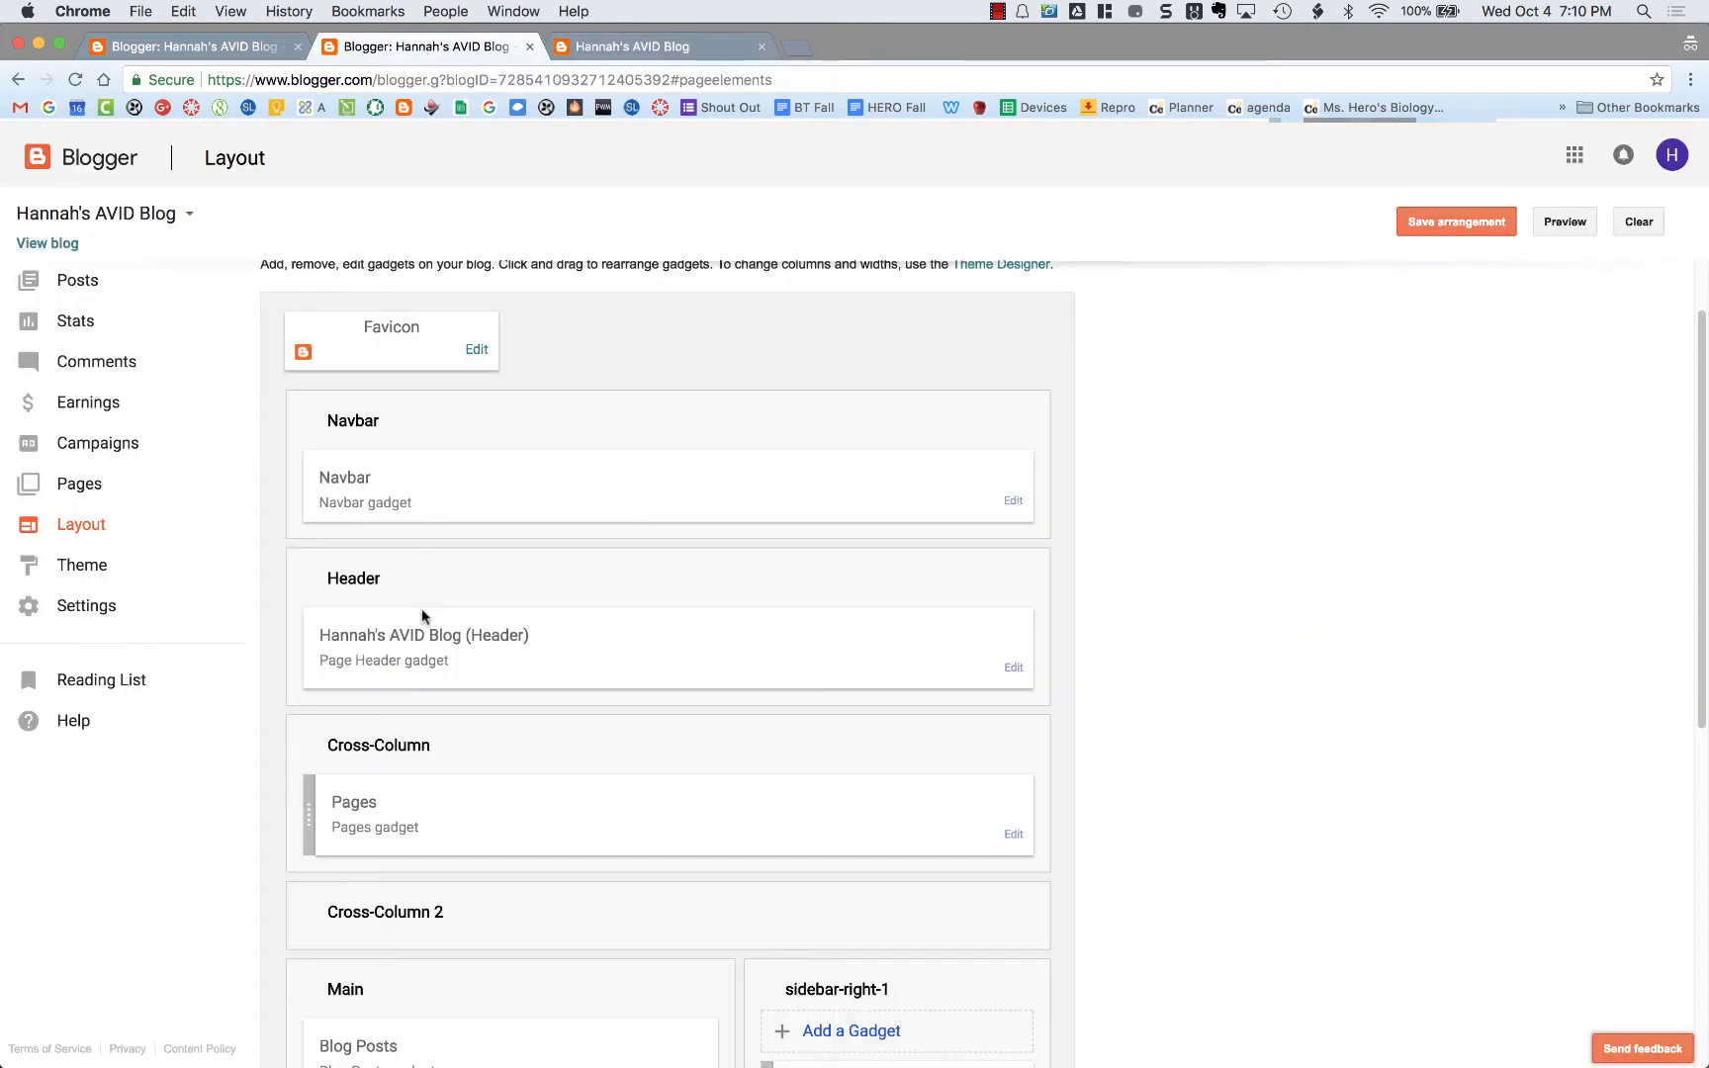
Step: Add a Blog Archive gadget with its default settings to the sidebar-right-1 section and save the arrangement
scroll(422, 609, down, 5)
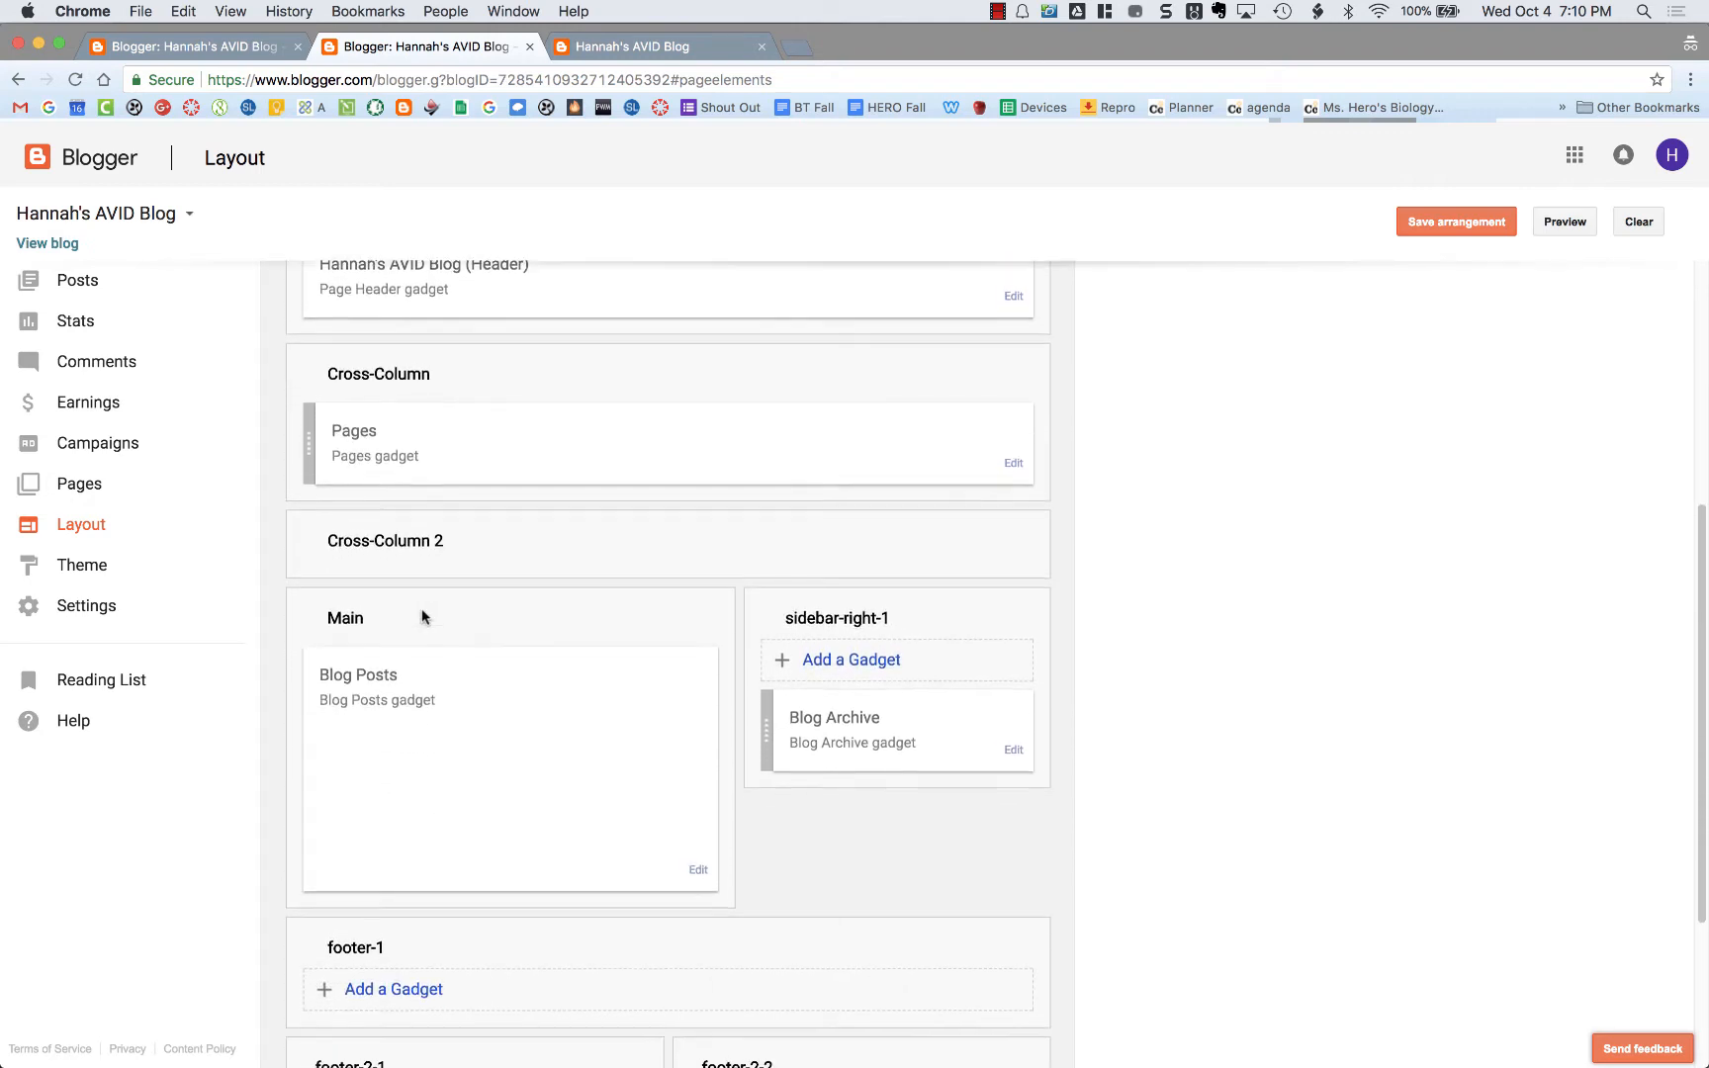
scroll(422, 609, down, 1)
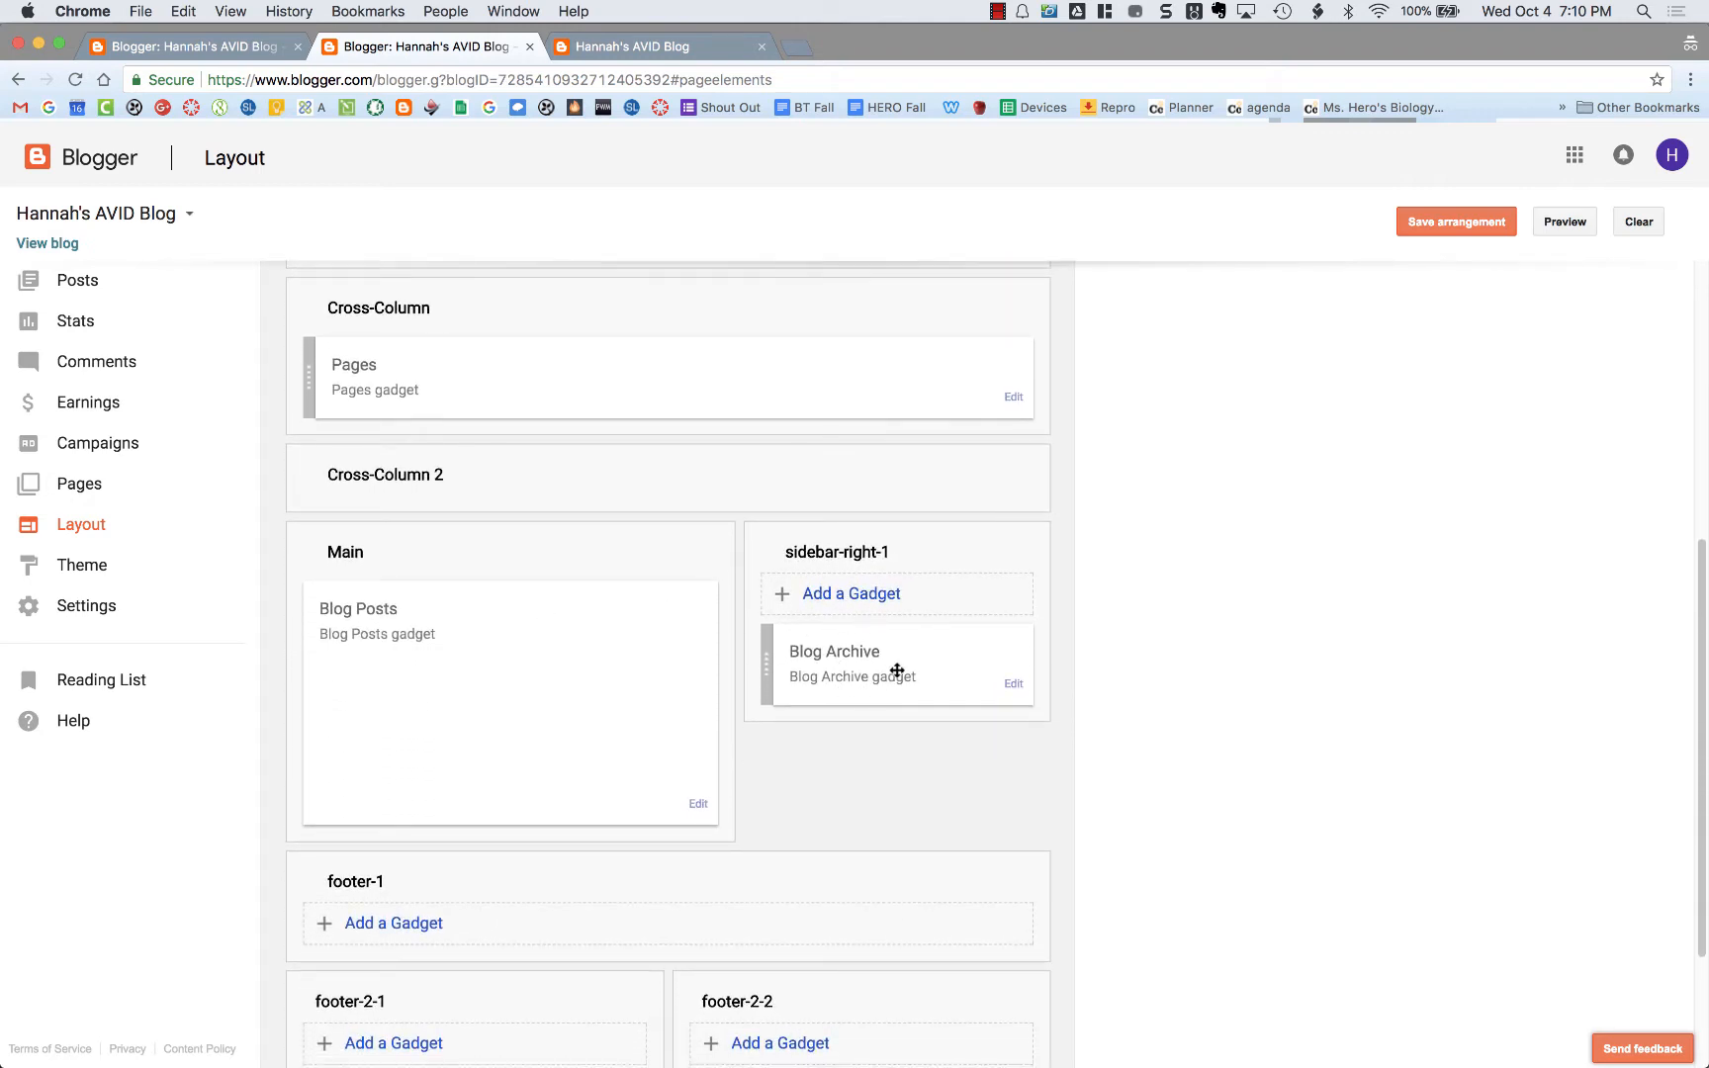
click(879, 605)
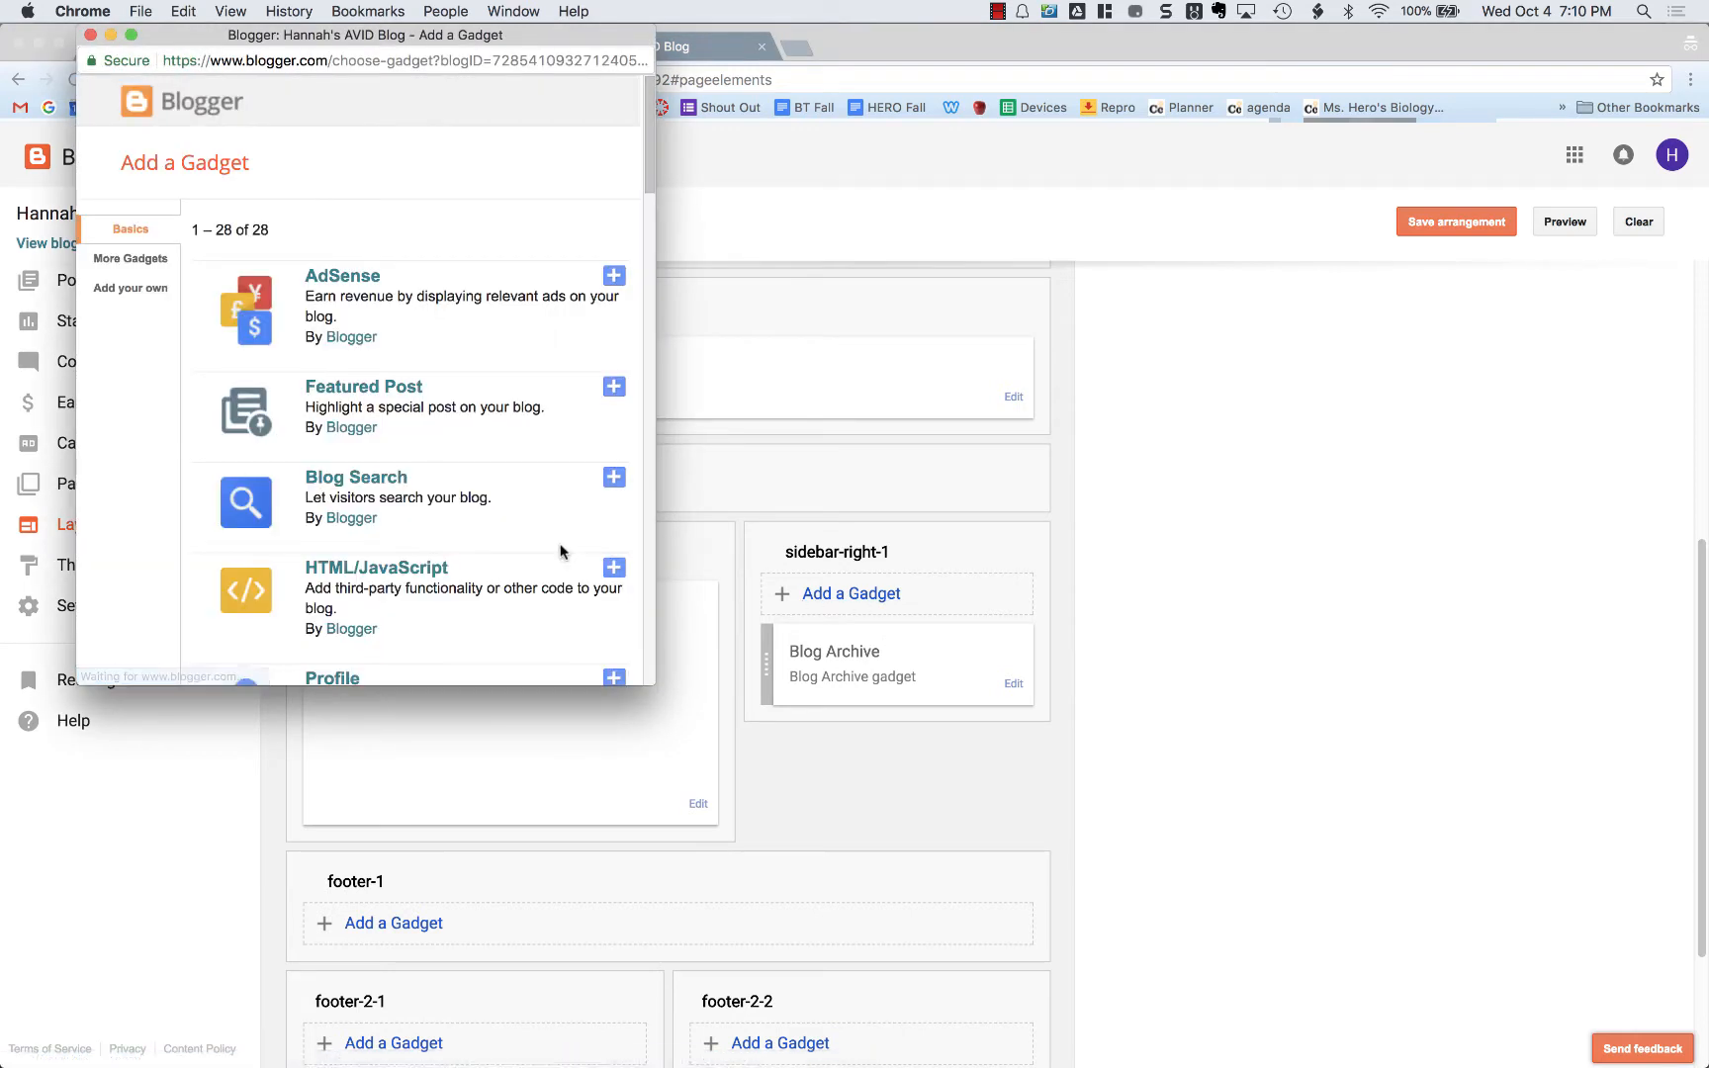
scroll(560, 542, down, 5)
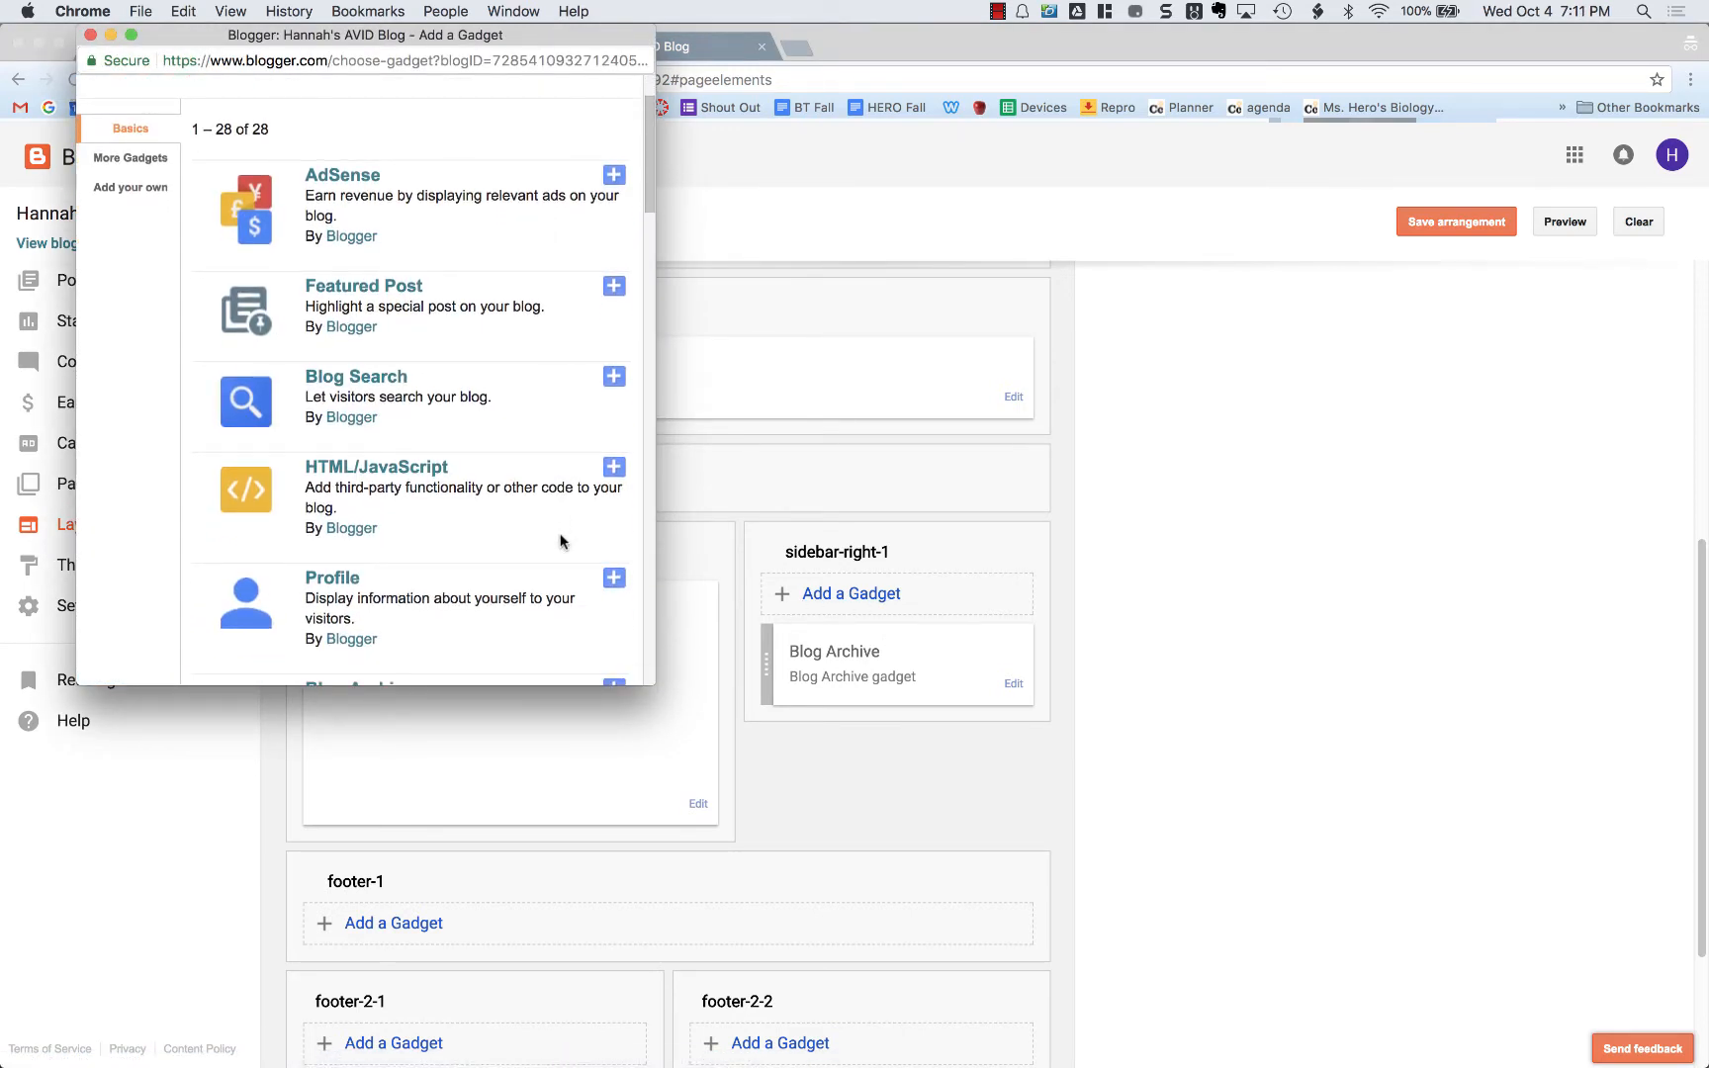
scroll(560, 541, down, 2)
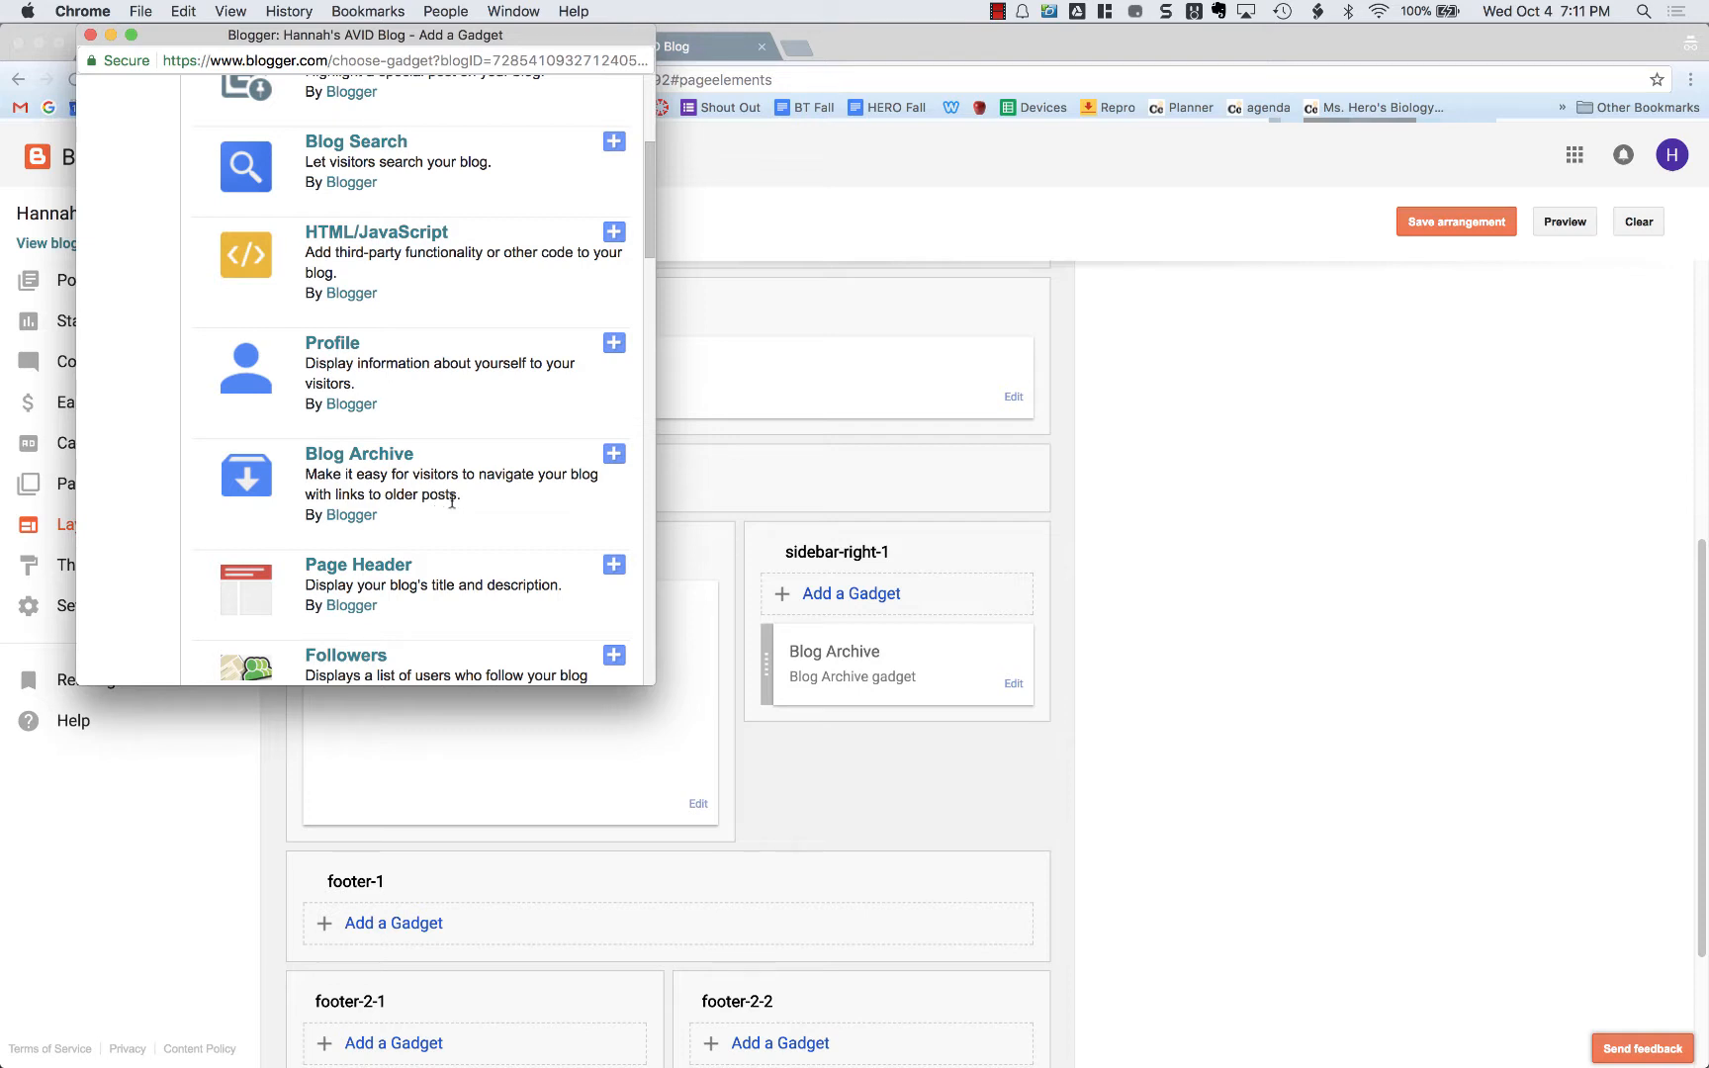
click(614, 454)
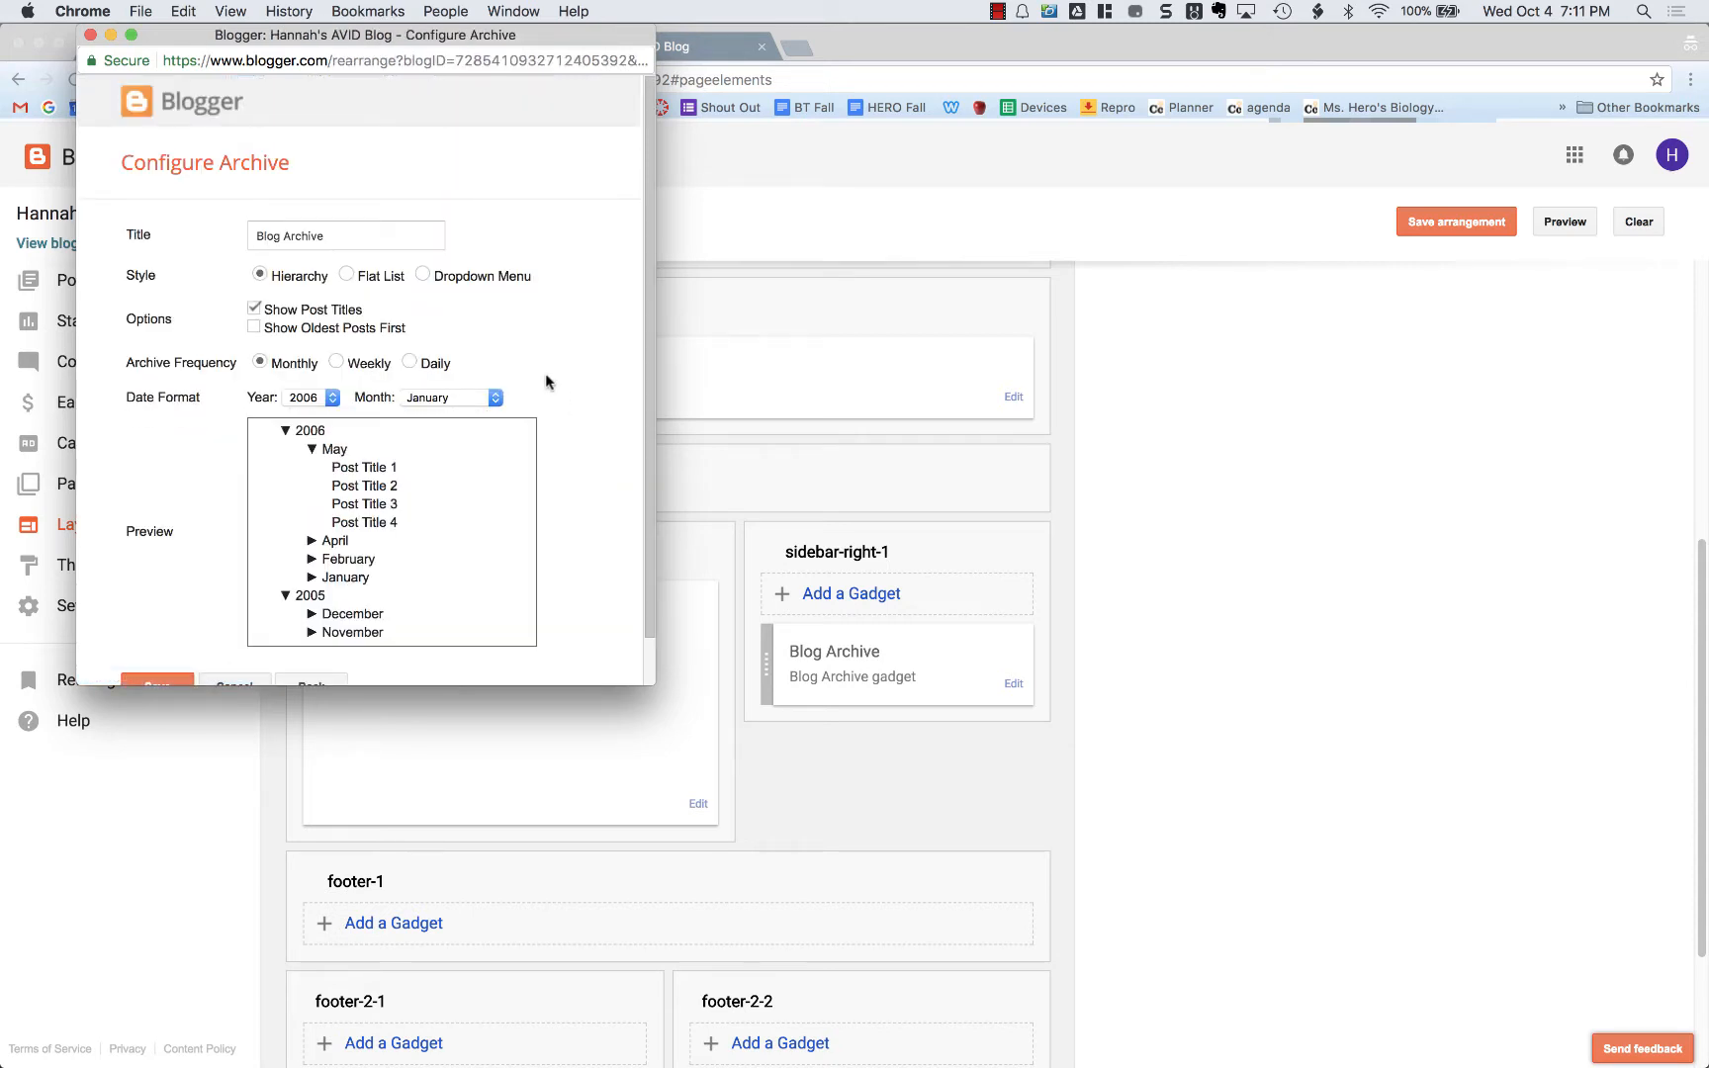
scroll(546, 381, down, 2)
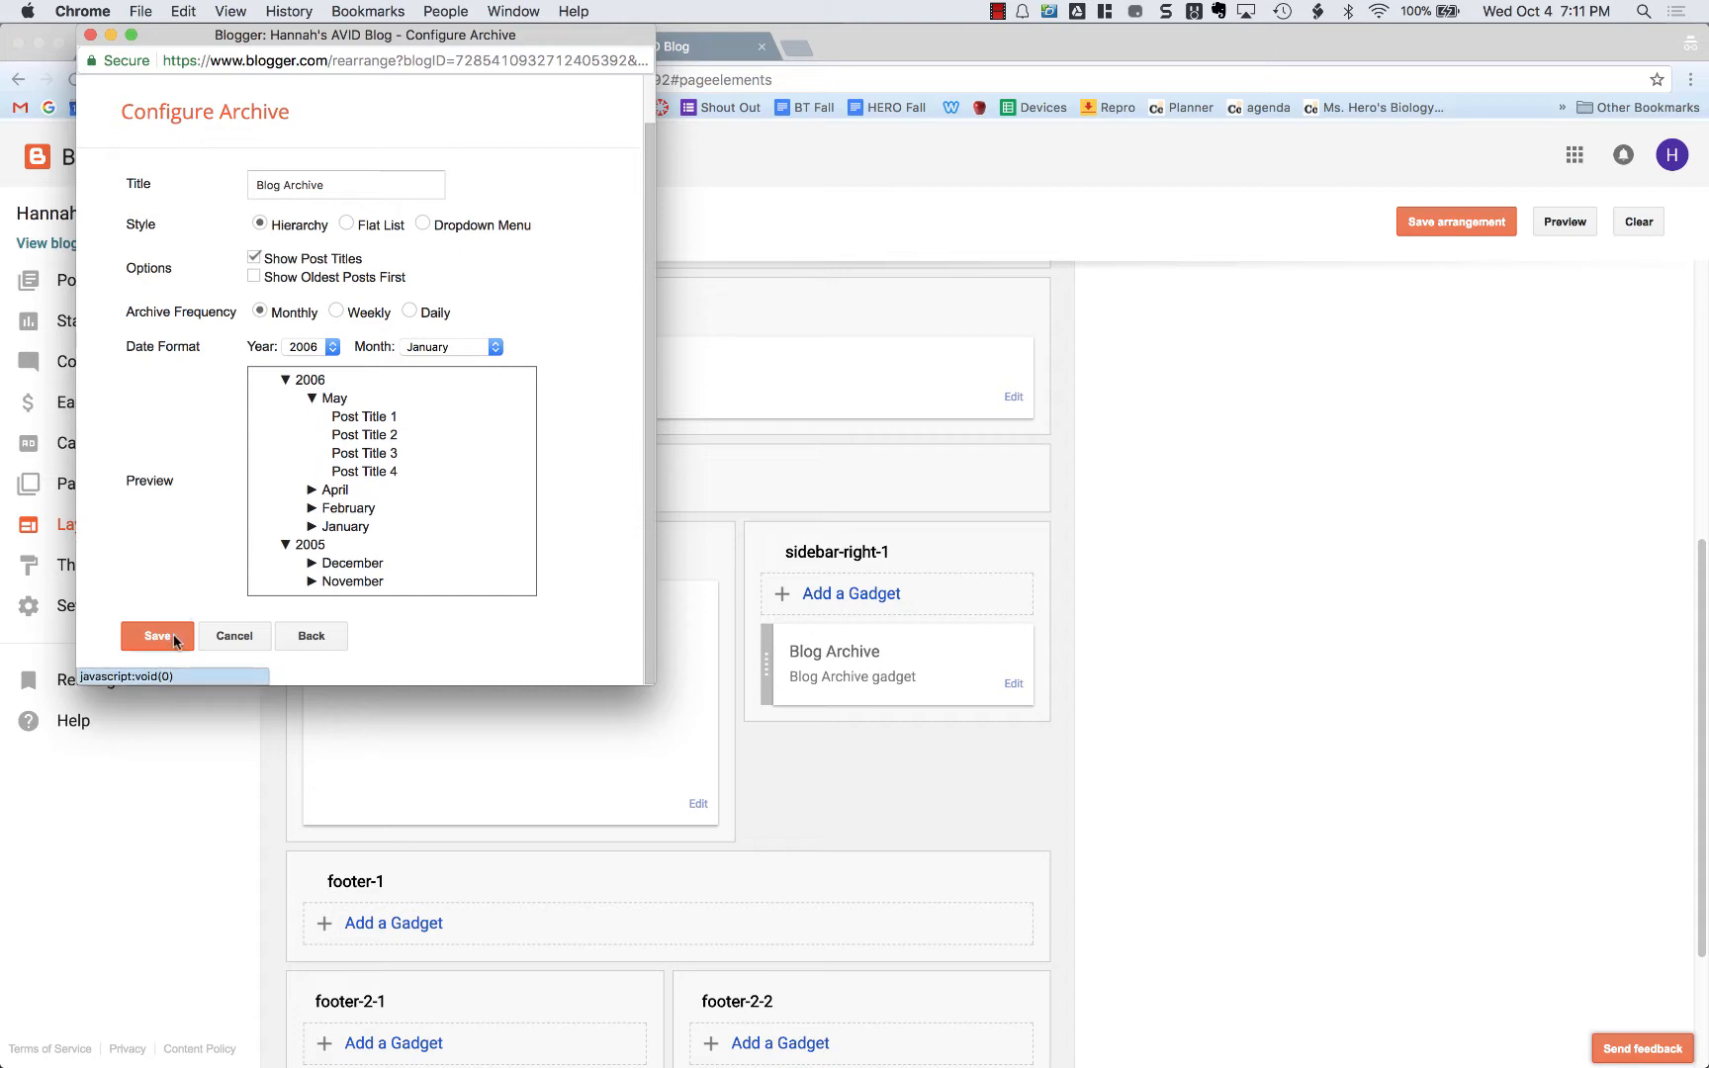
click(174, 639)
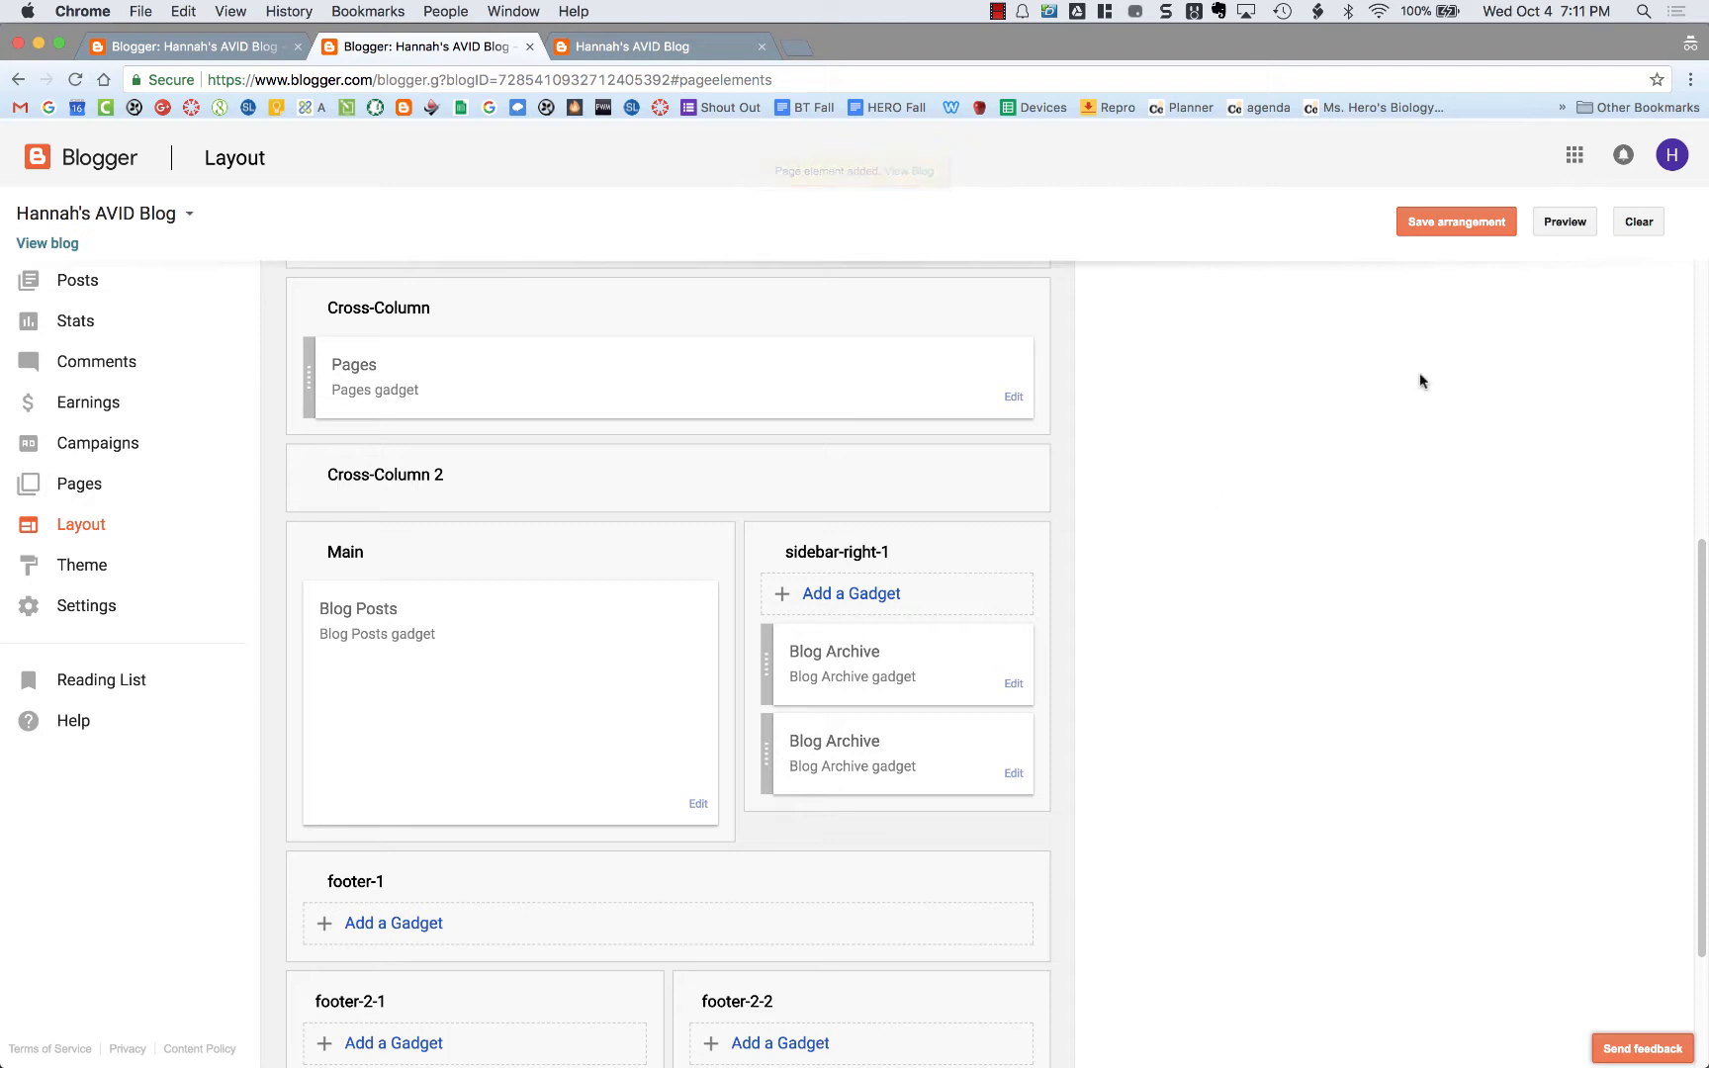
click(1474, 232)
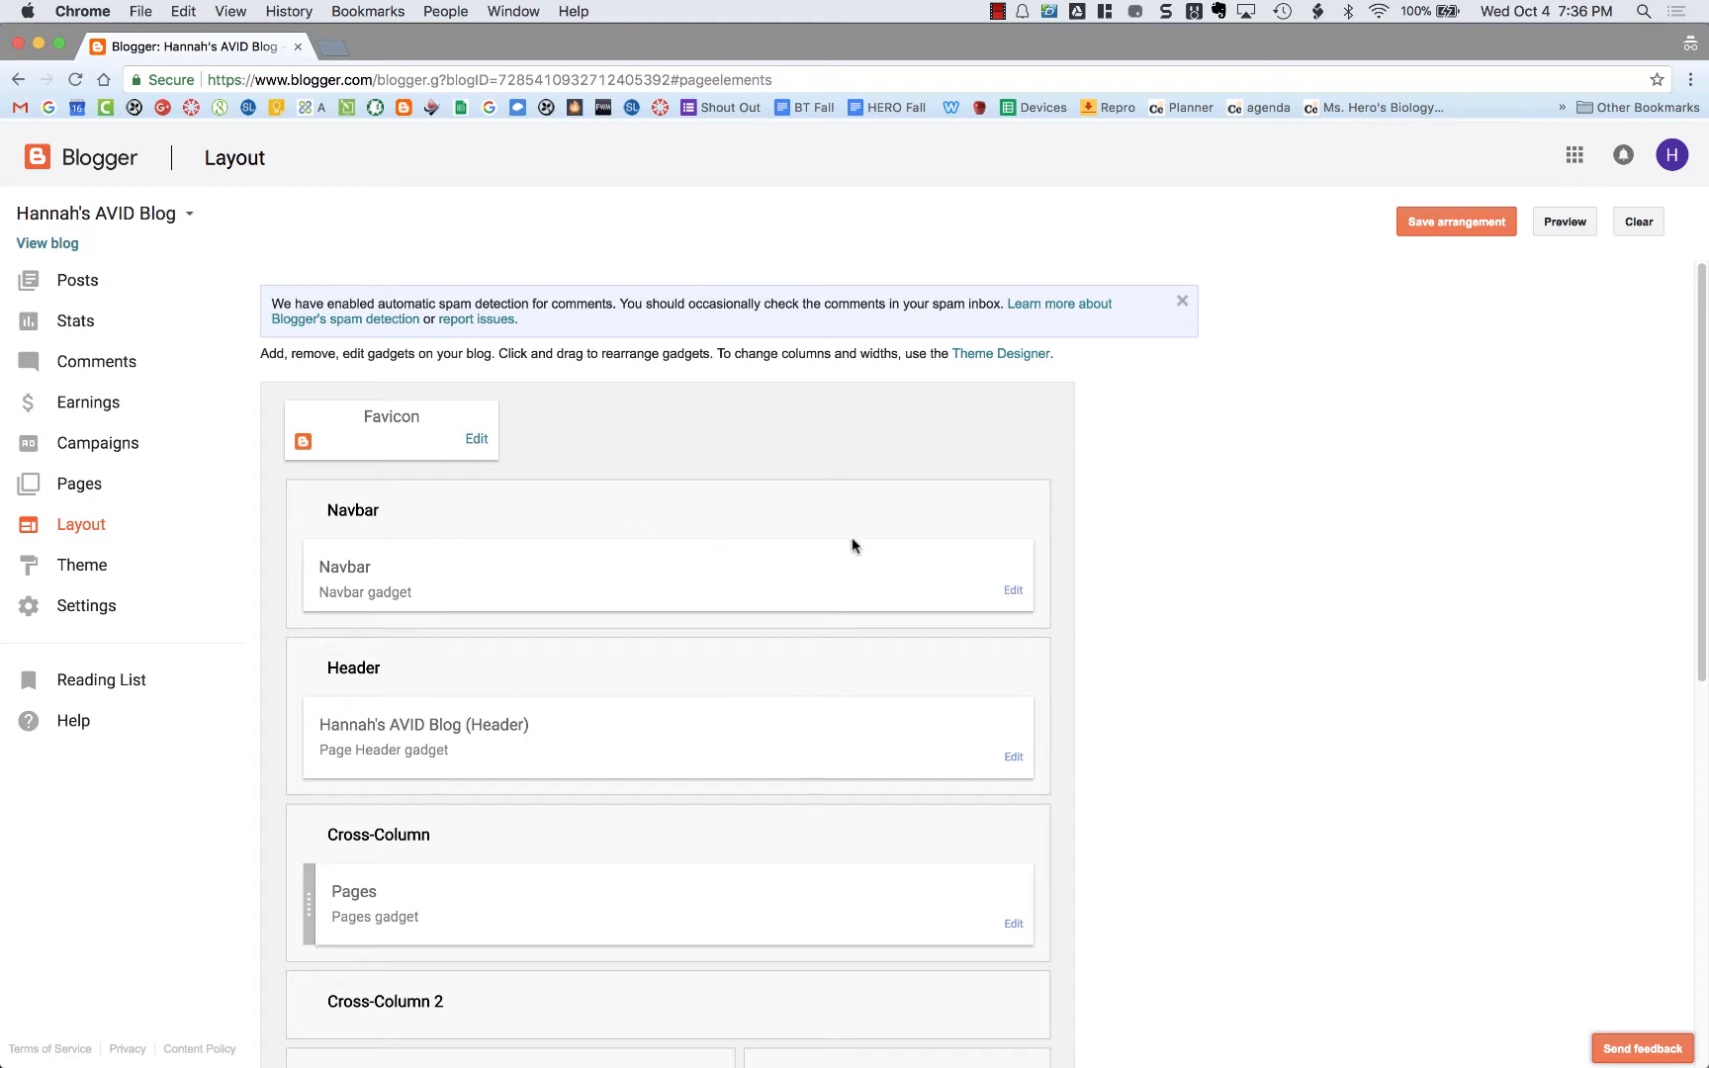
Step: Set the Navbar gadget to Off and save the layout arrangement
click(1013, 591)
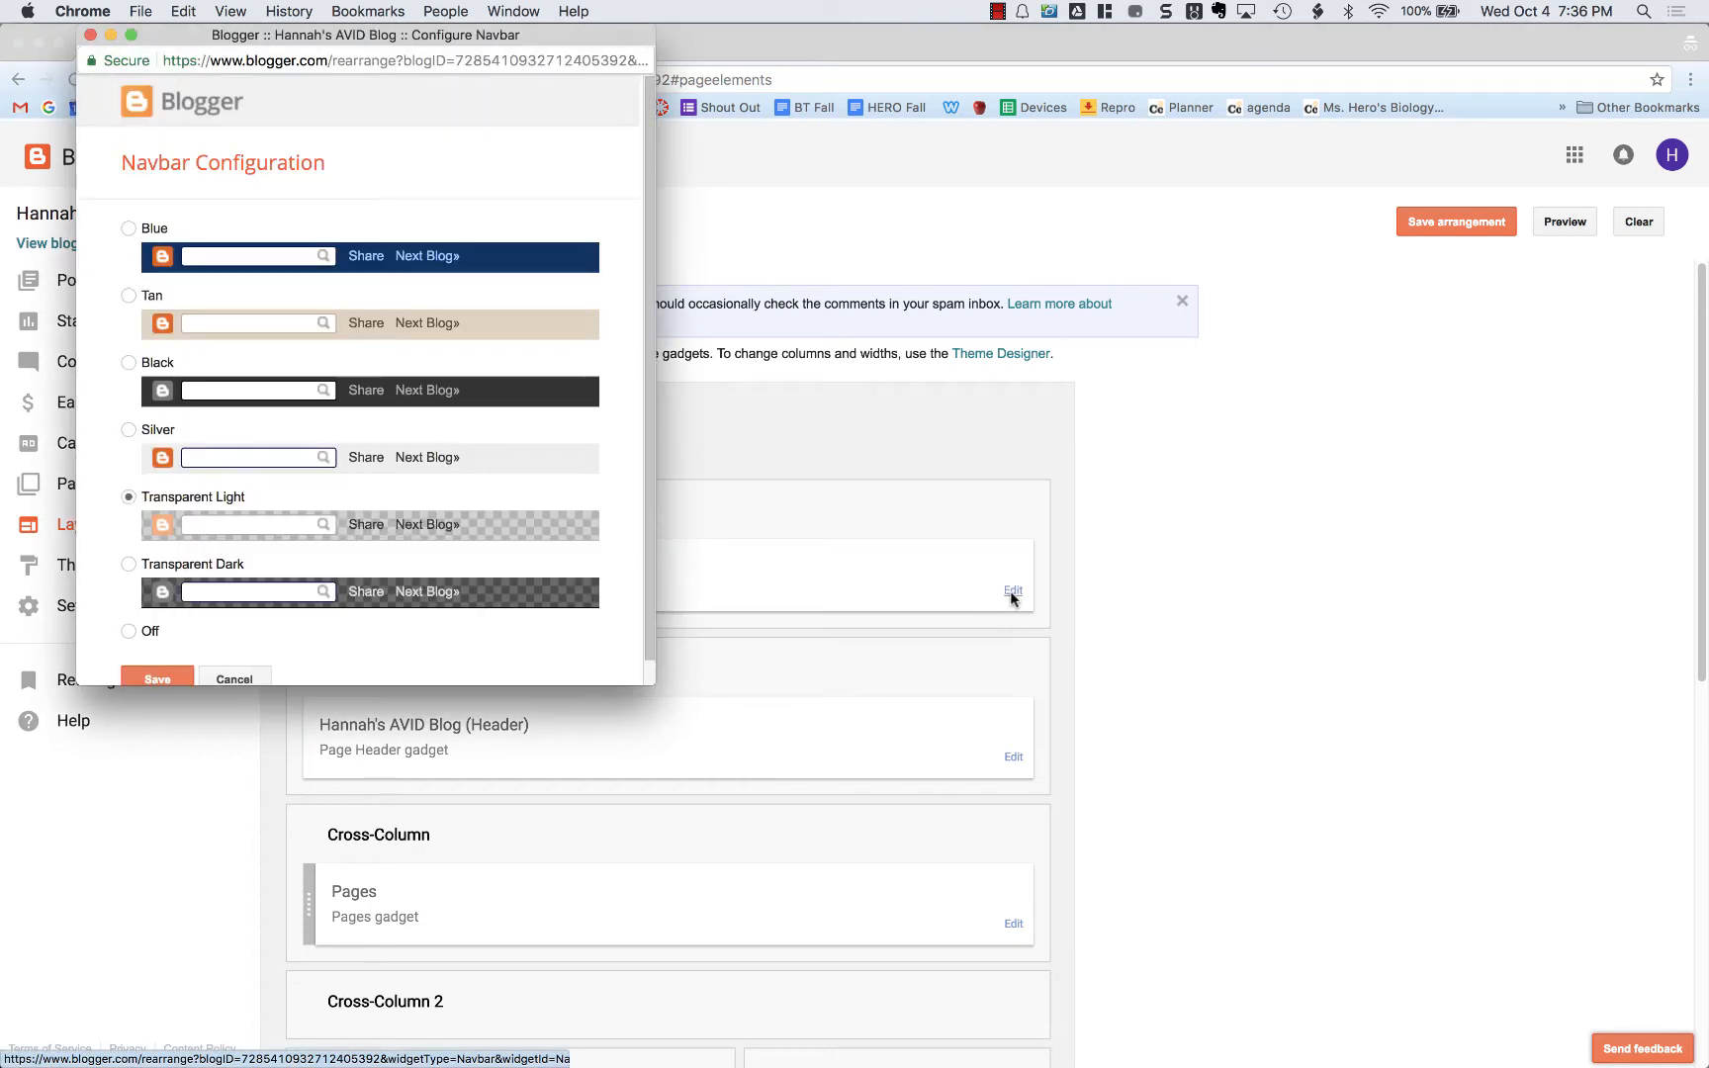
scroll(306, 591, down, 1)
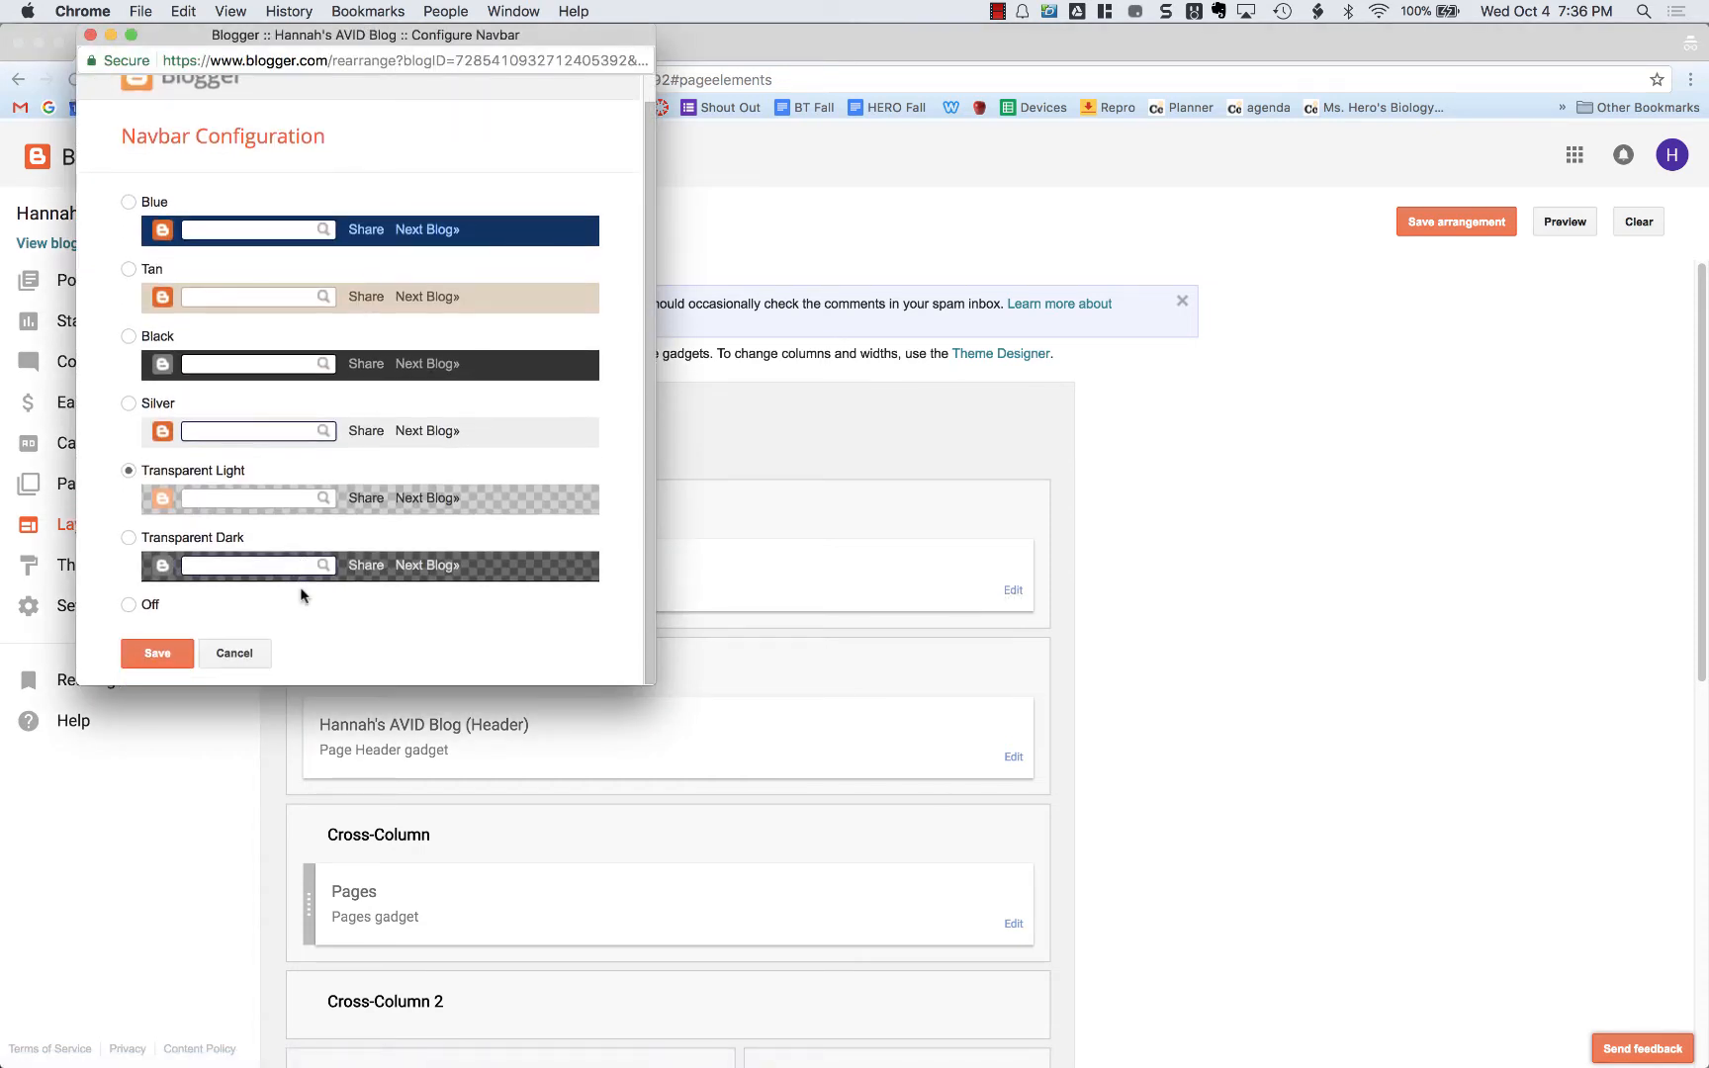
click(128, 606)
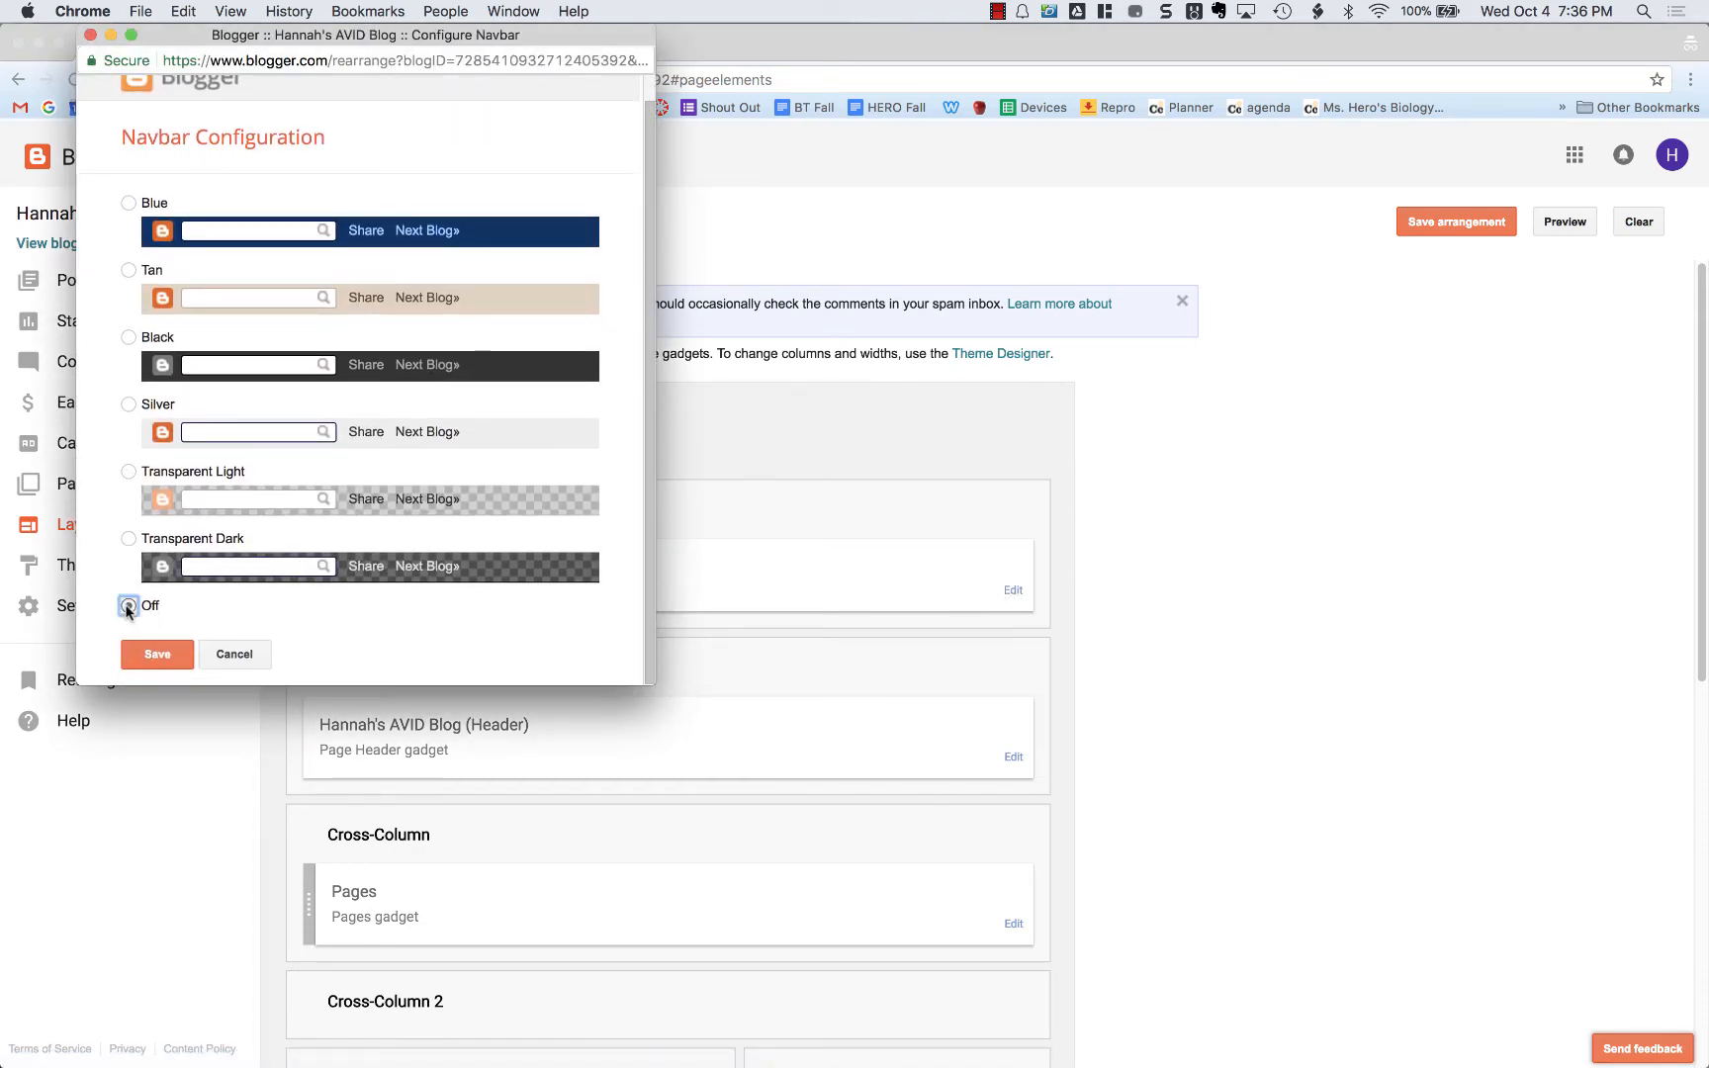
click(158, 648)
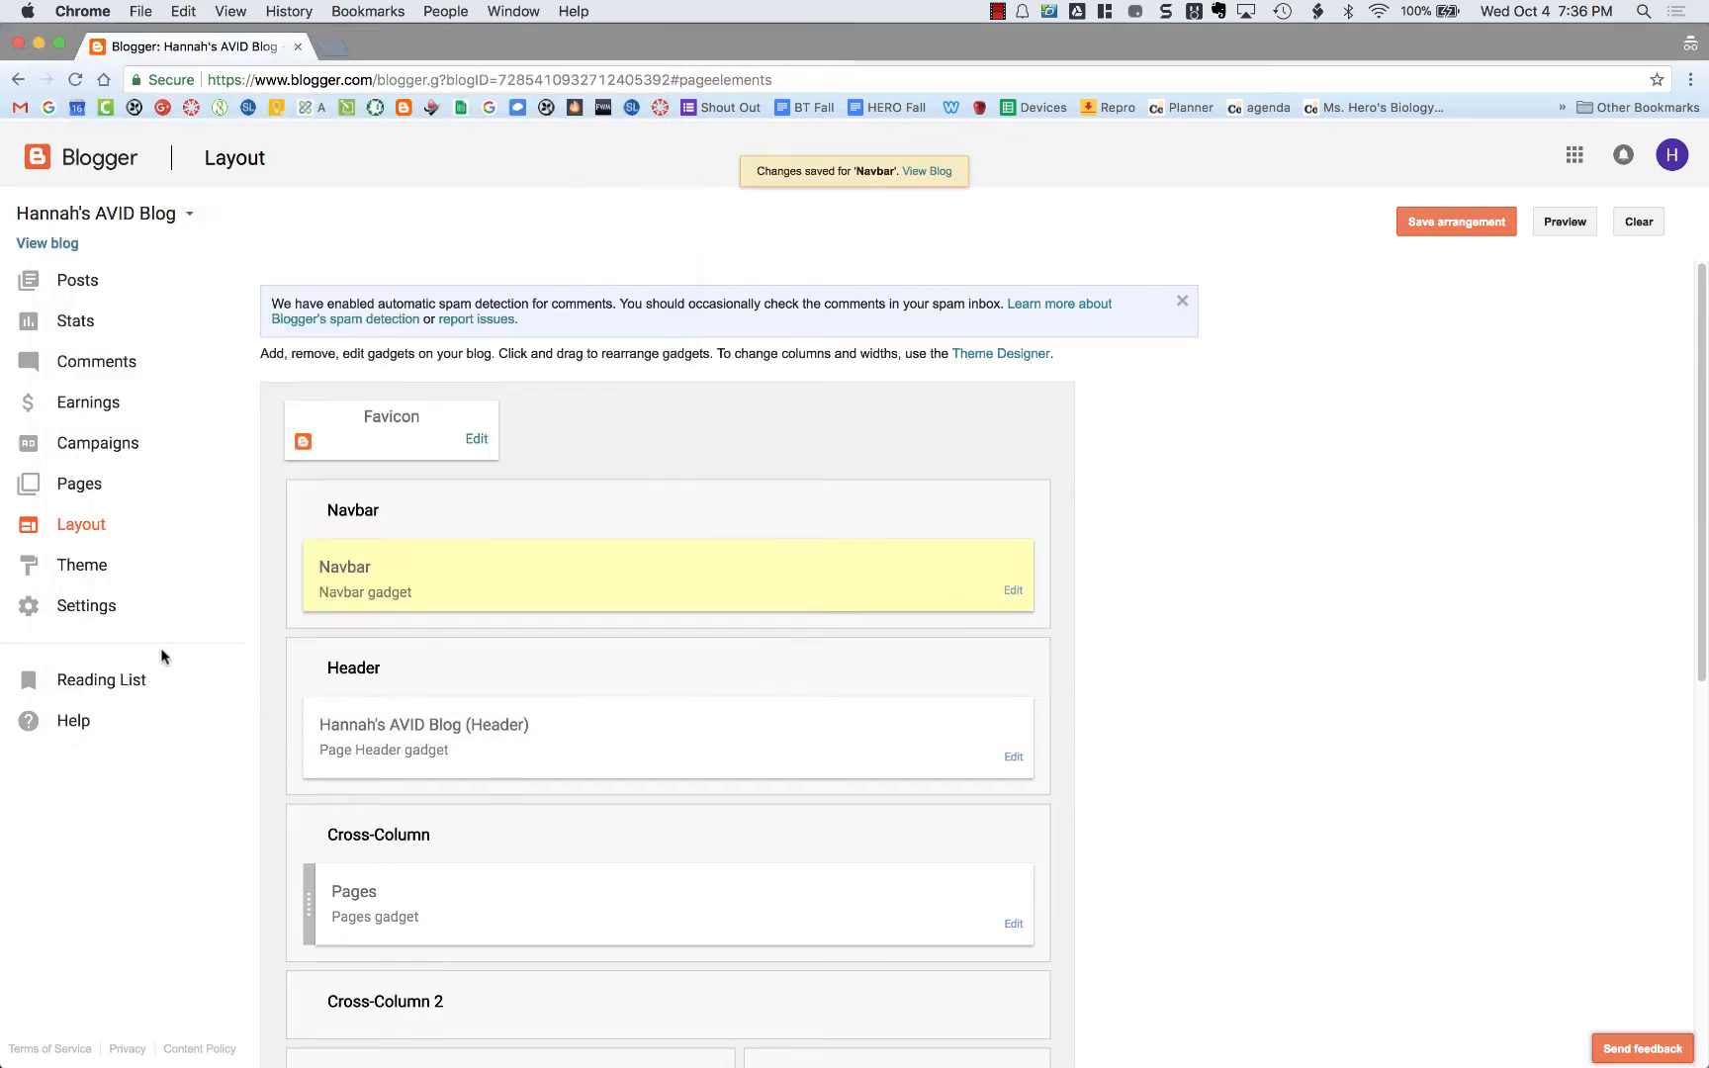
click(1453, 226)
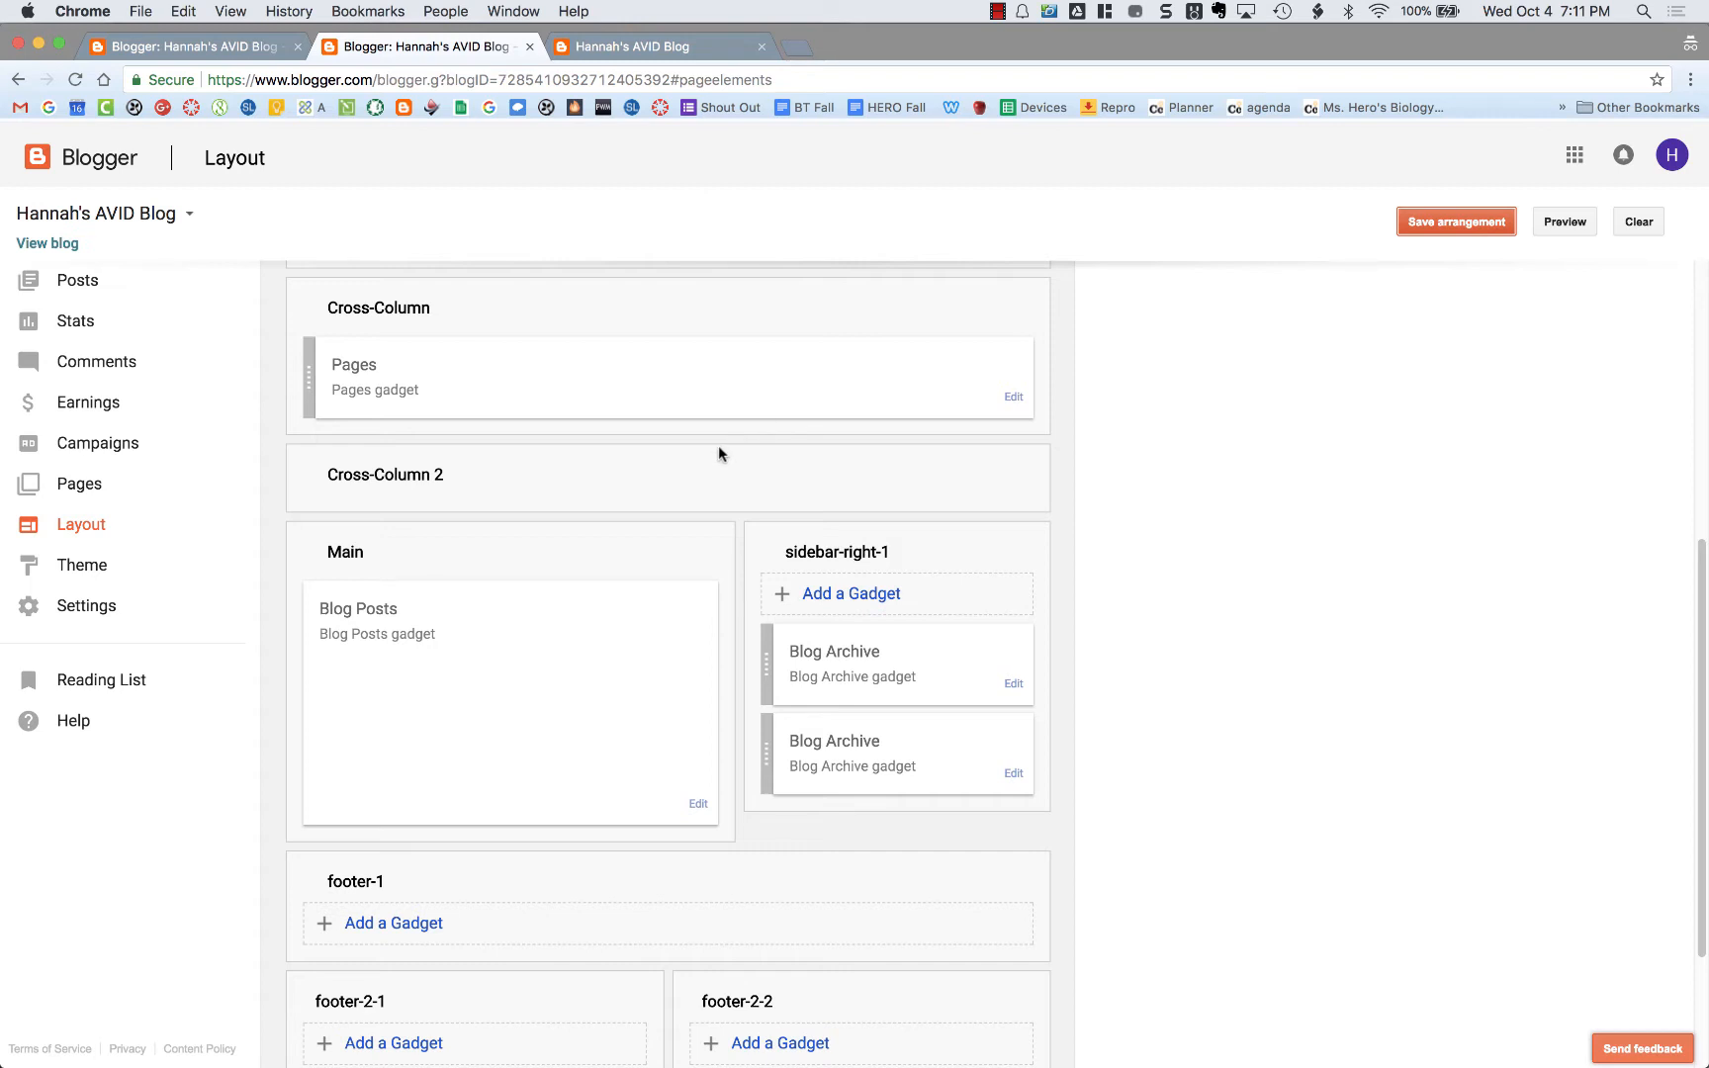
Step: Open the blog's theme settings and browse the available themes
click(109, 571)
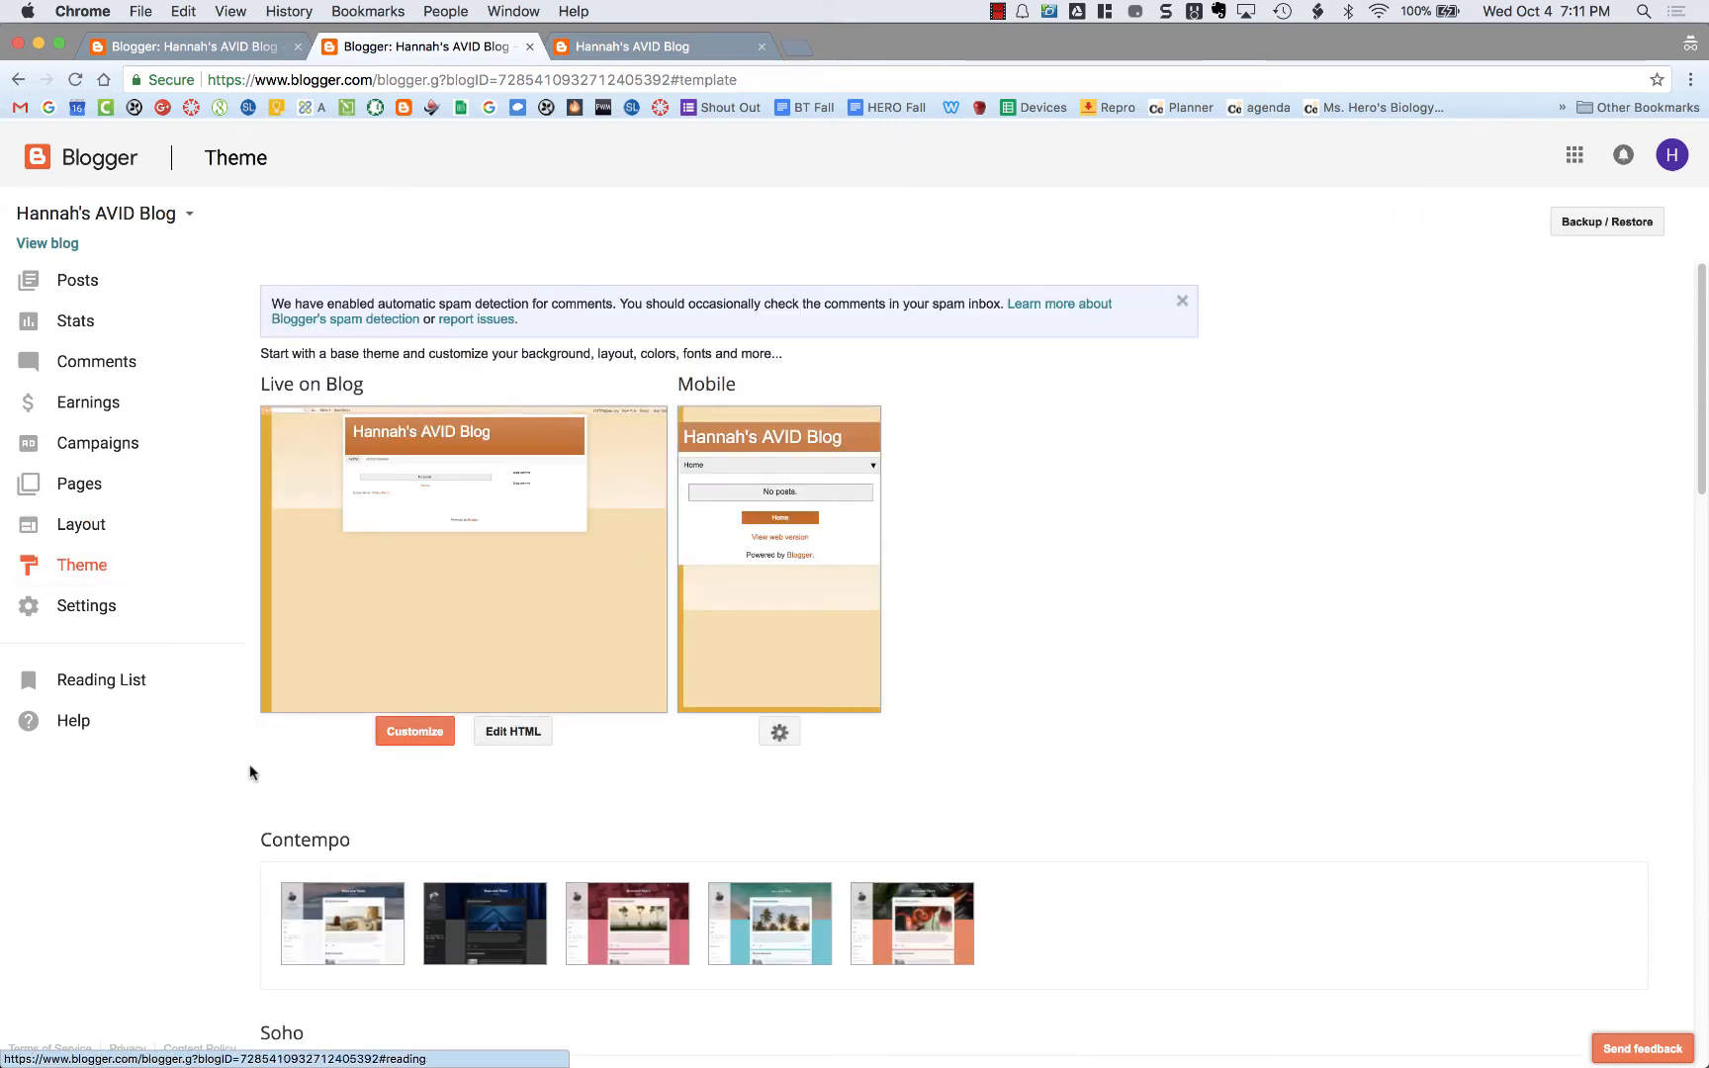
scroll(633, 757, down, 2)
scroll(649, 747, down, 3)
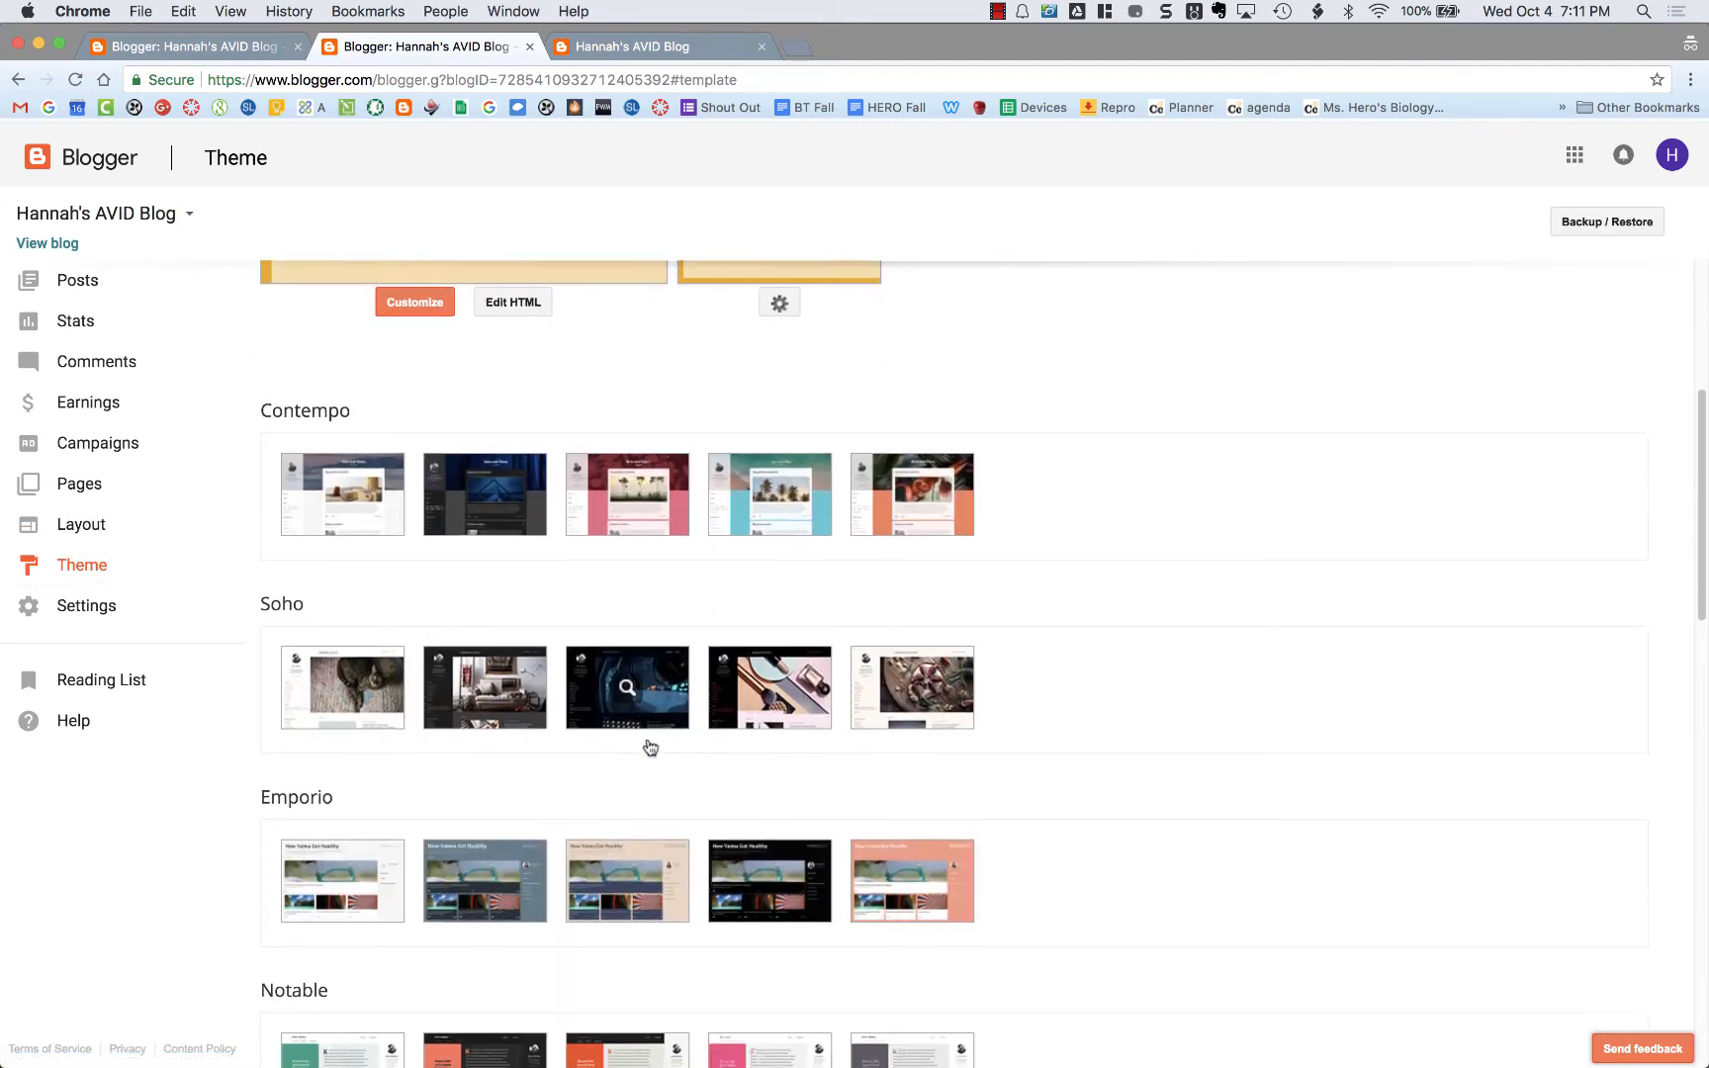
scroll(648, 741, down, 2)
scroll(648, 742, down, 3)
scroll(648, 742, up, 5)
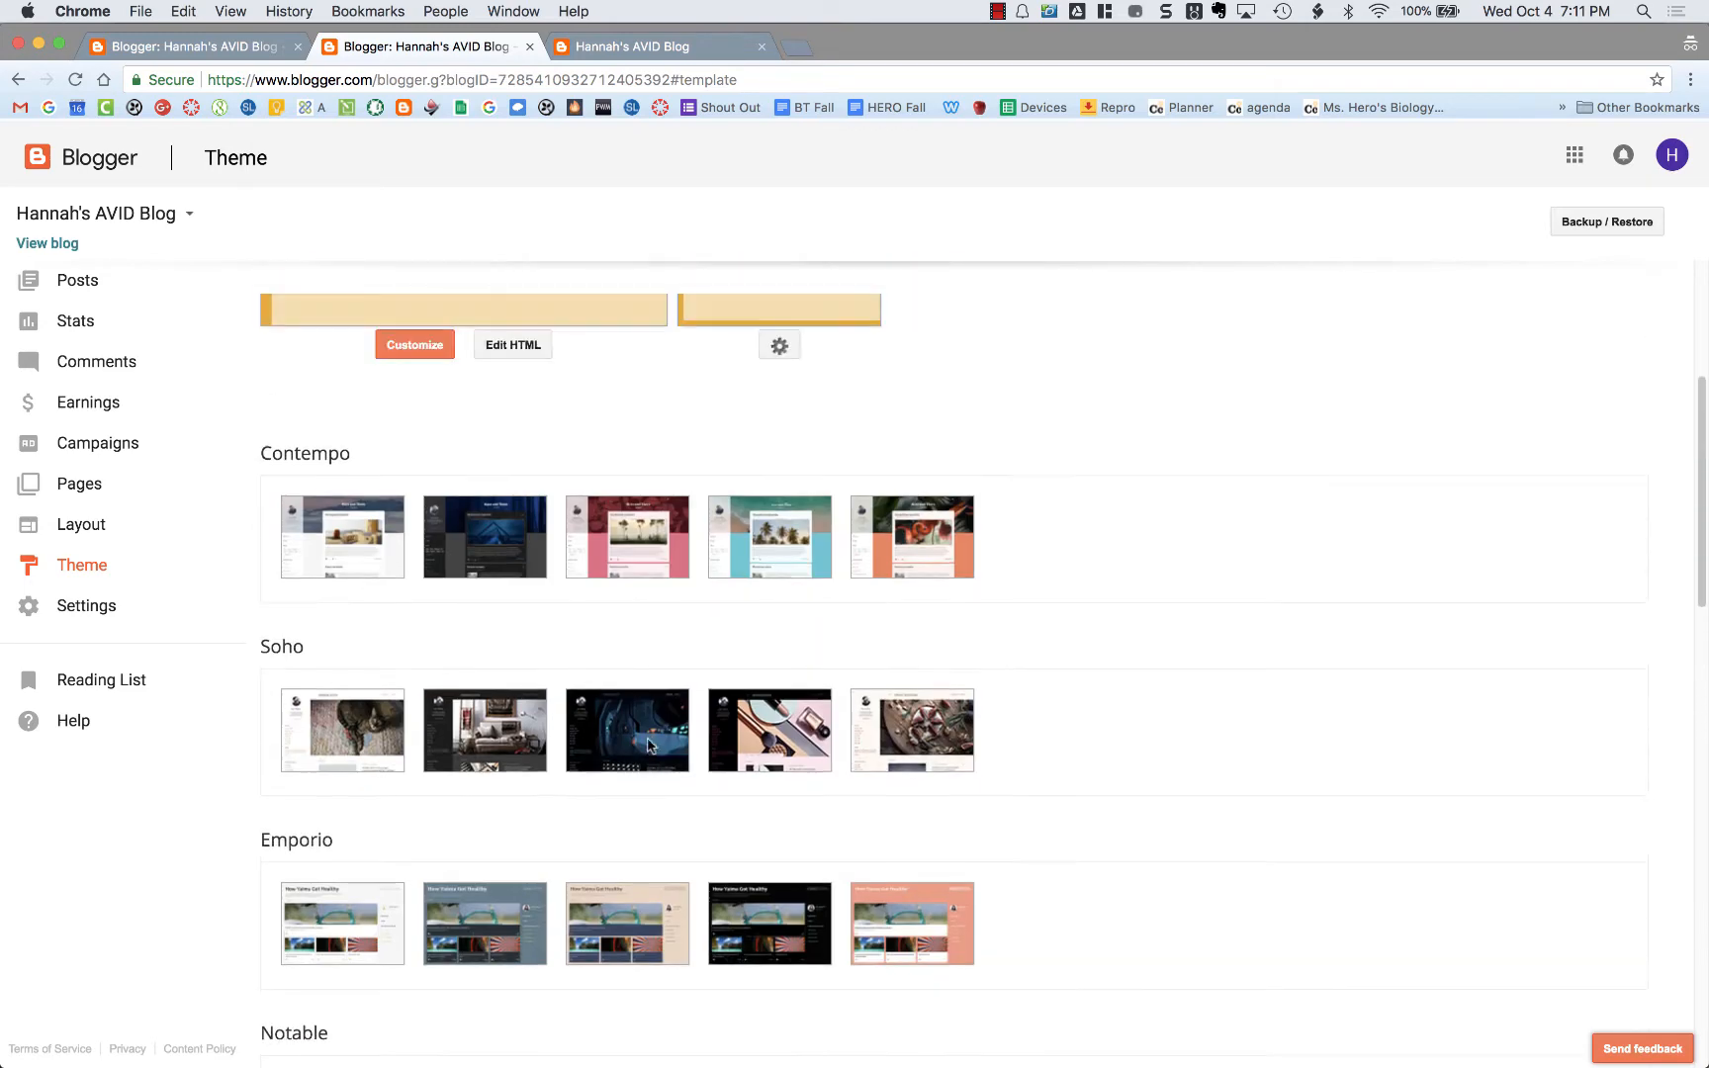
Step: Set the blog's privacy to not listed on Blogger and not visible to search engines, and save the changes
scroll(648, 742, up, 4)
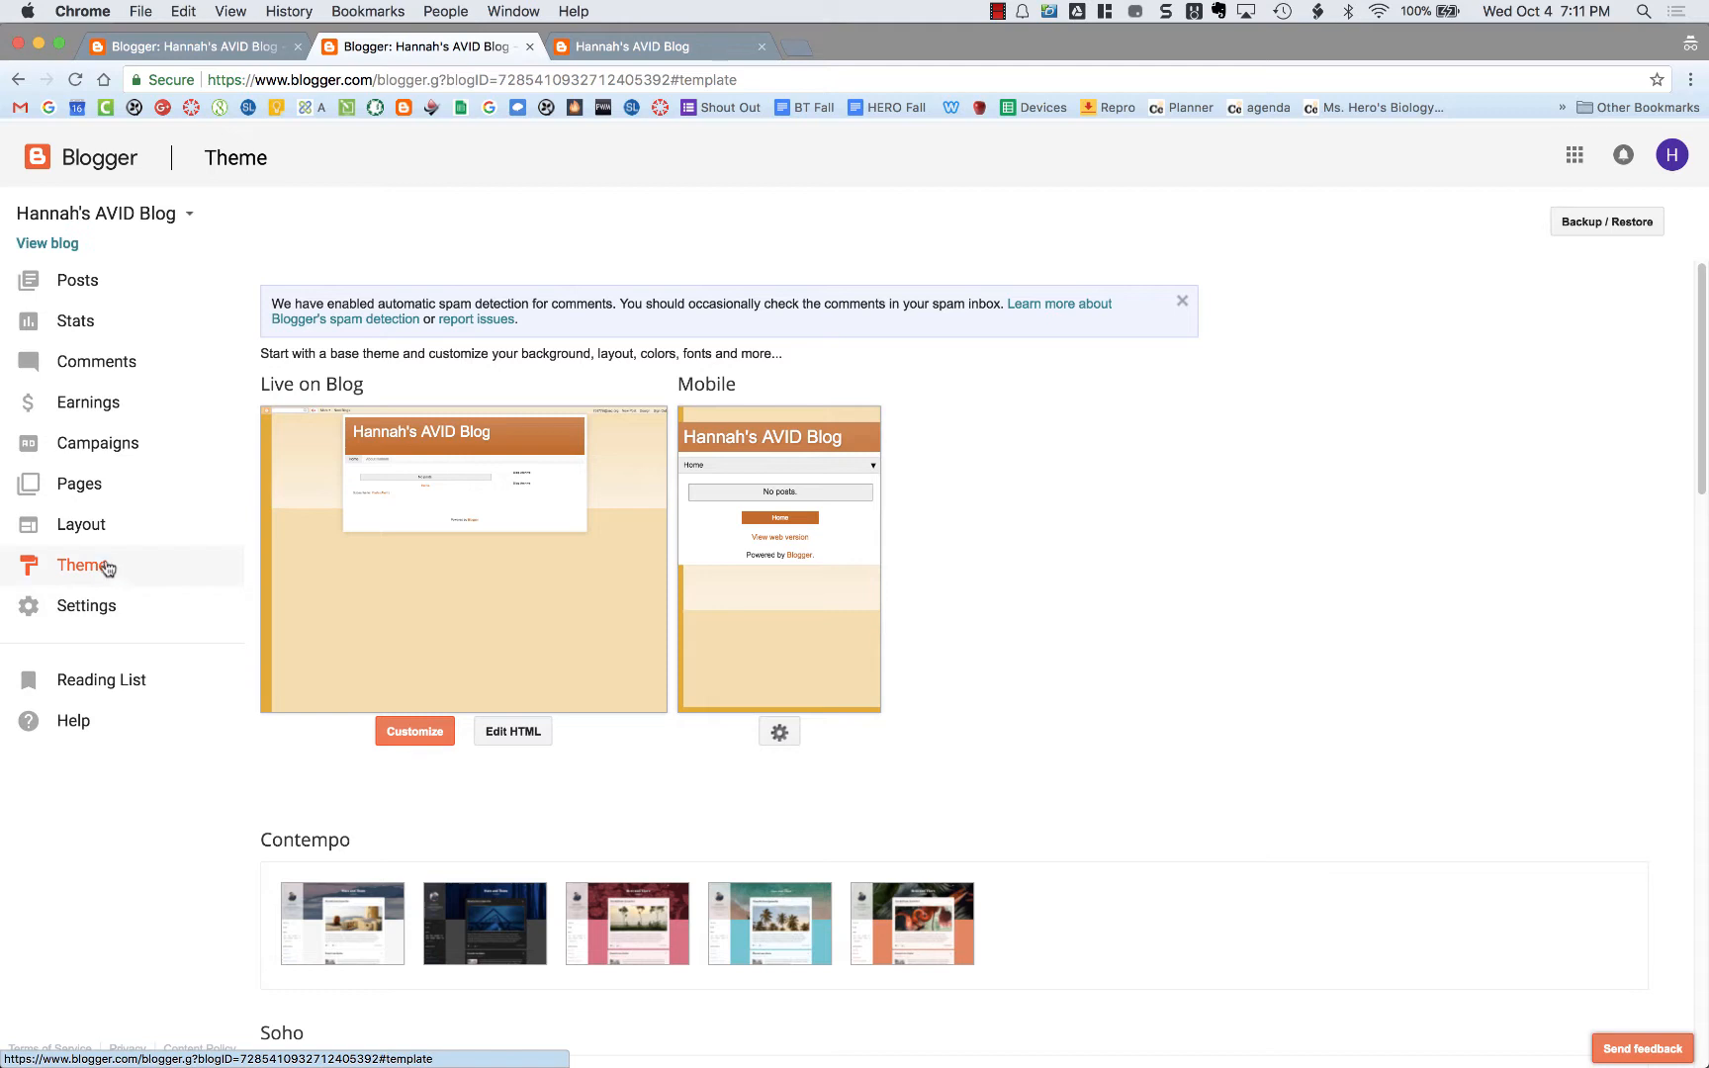
click(104, 606)
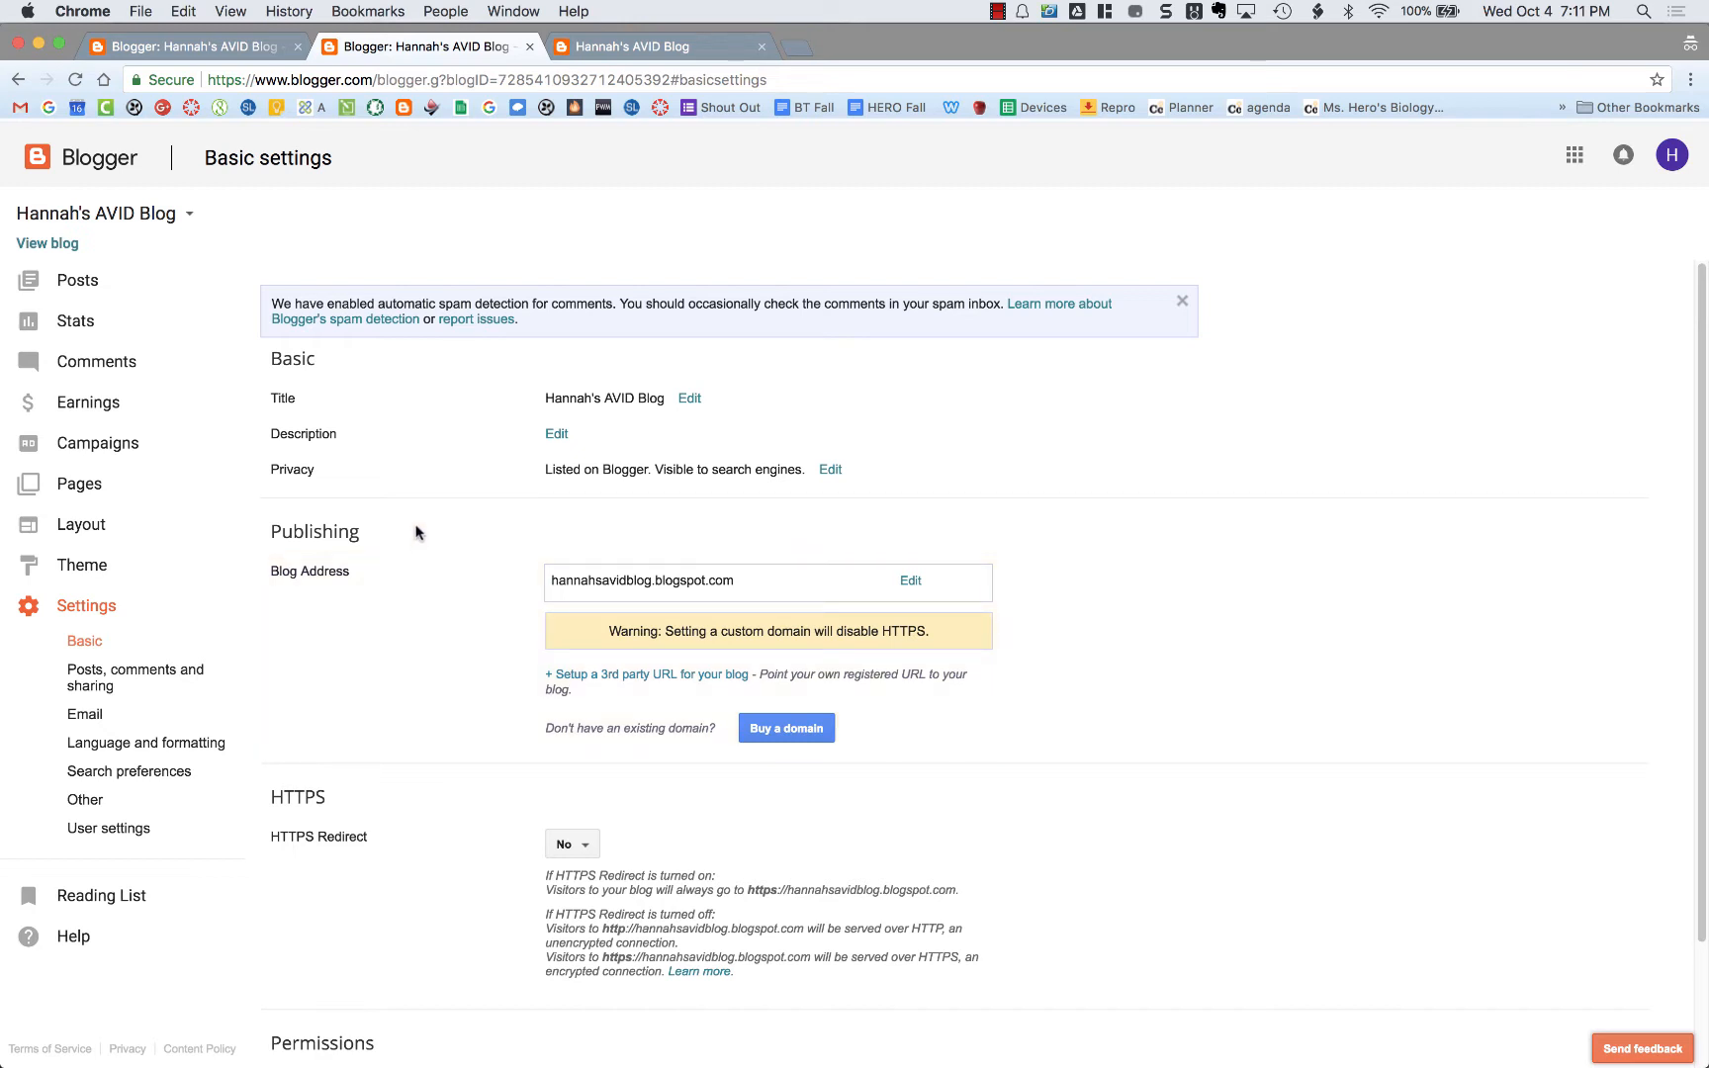
click(831, 471)
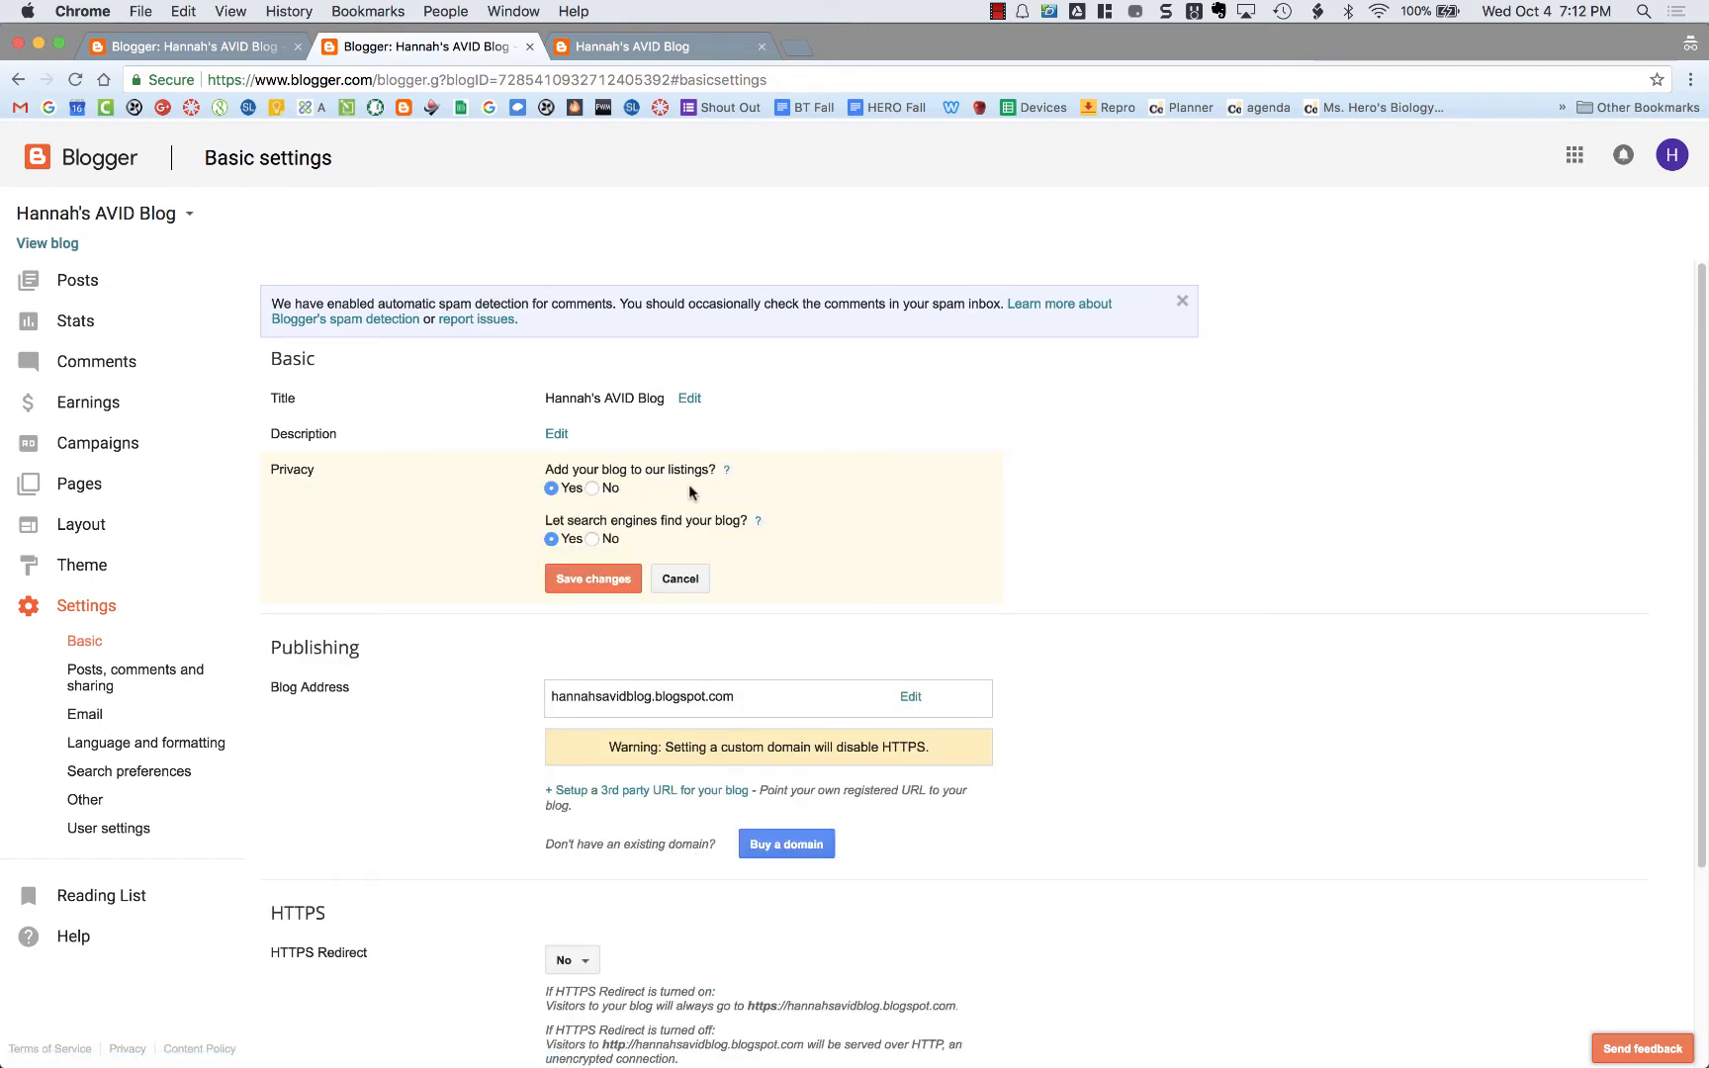
click(593, 489)
click(592, 539)
click(613, 578)
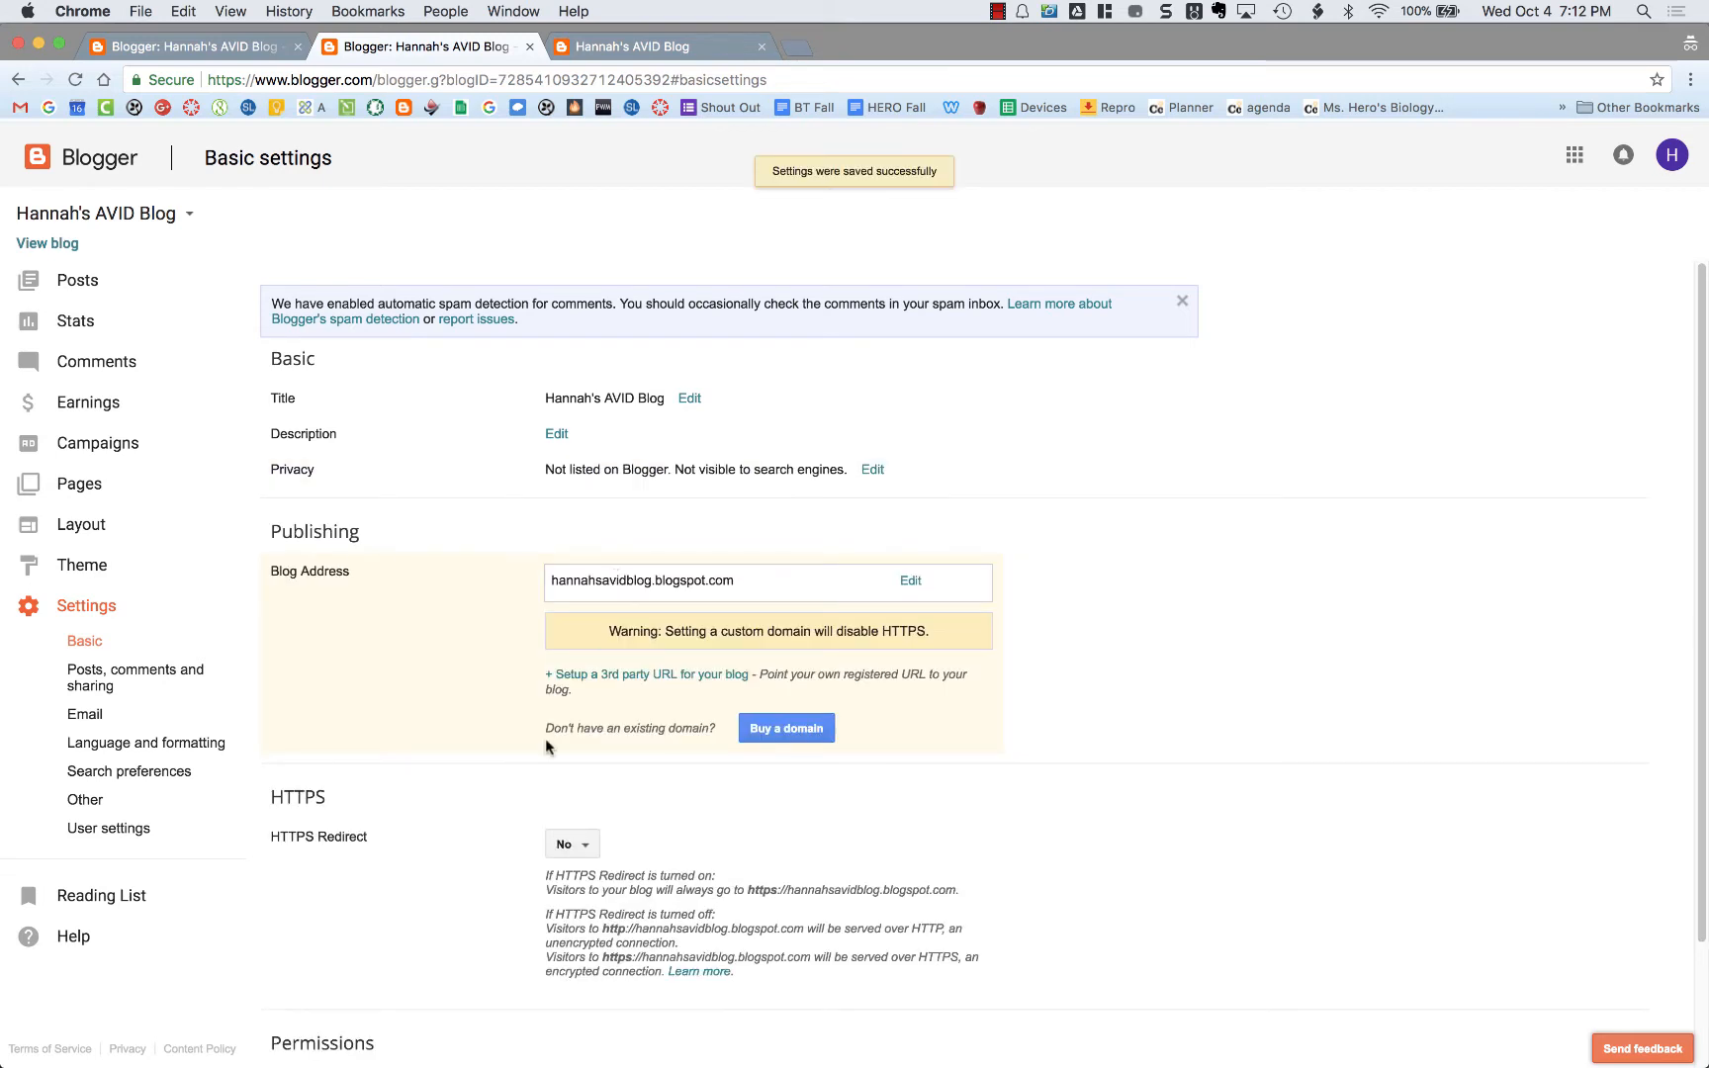
scroll(1108, 886, down, 3)
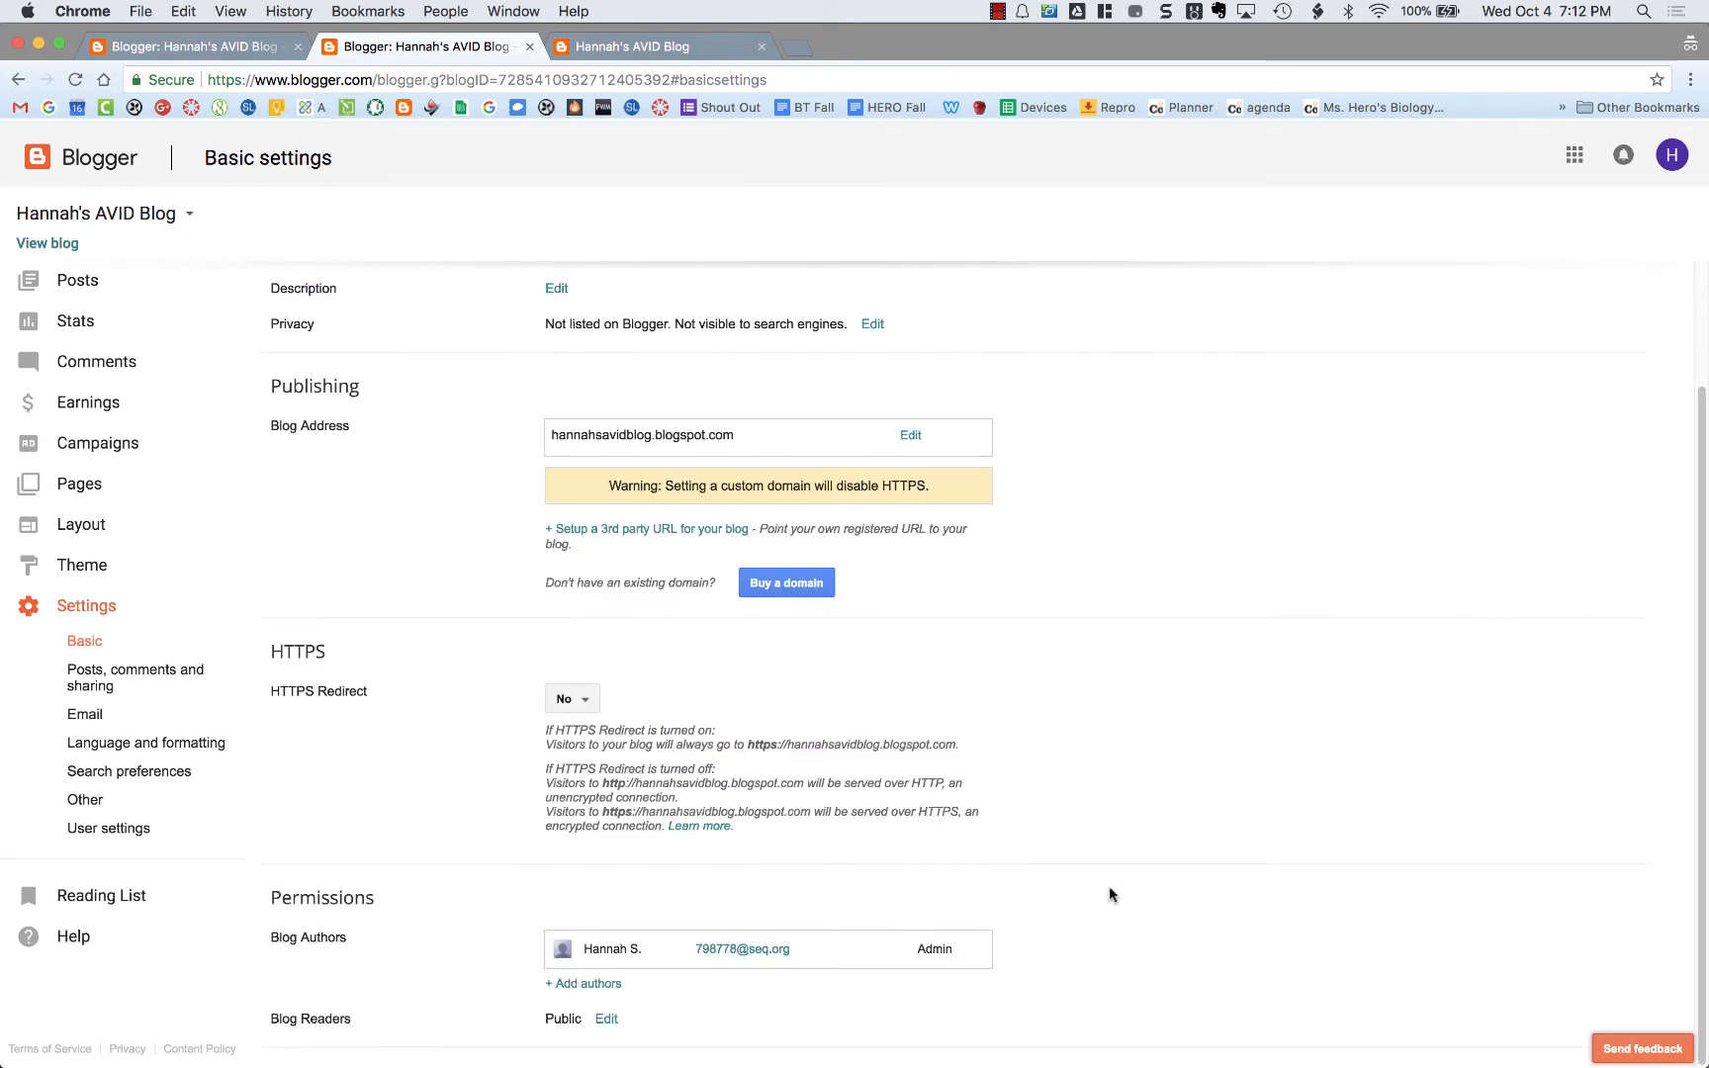
Step: In the posts, comments and sharing settings, set the main page to show at most 3 posts
click(184, 682)
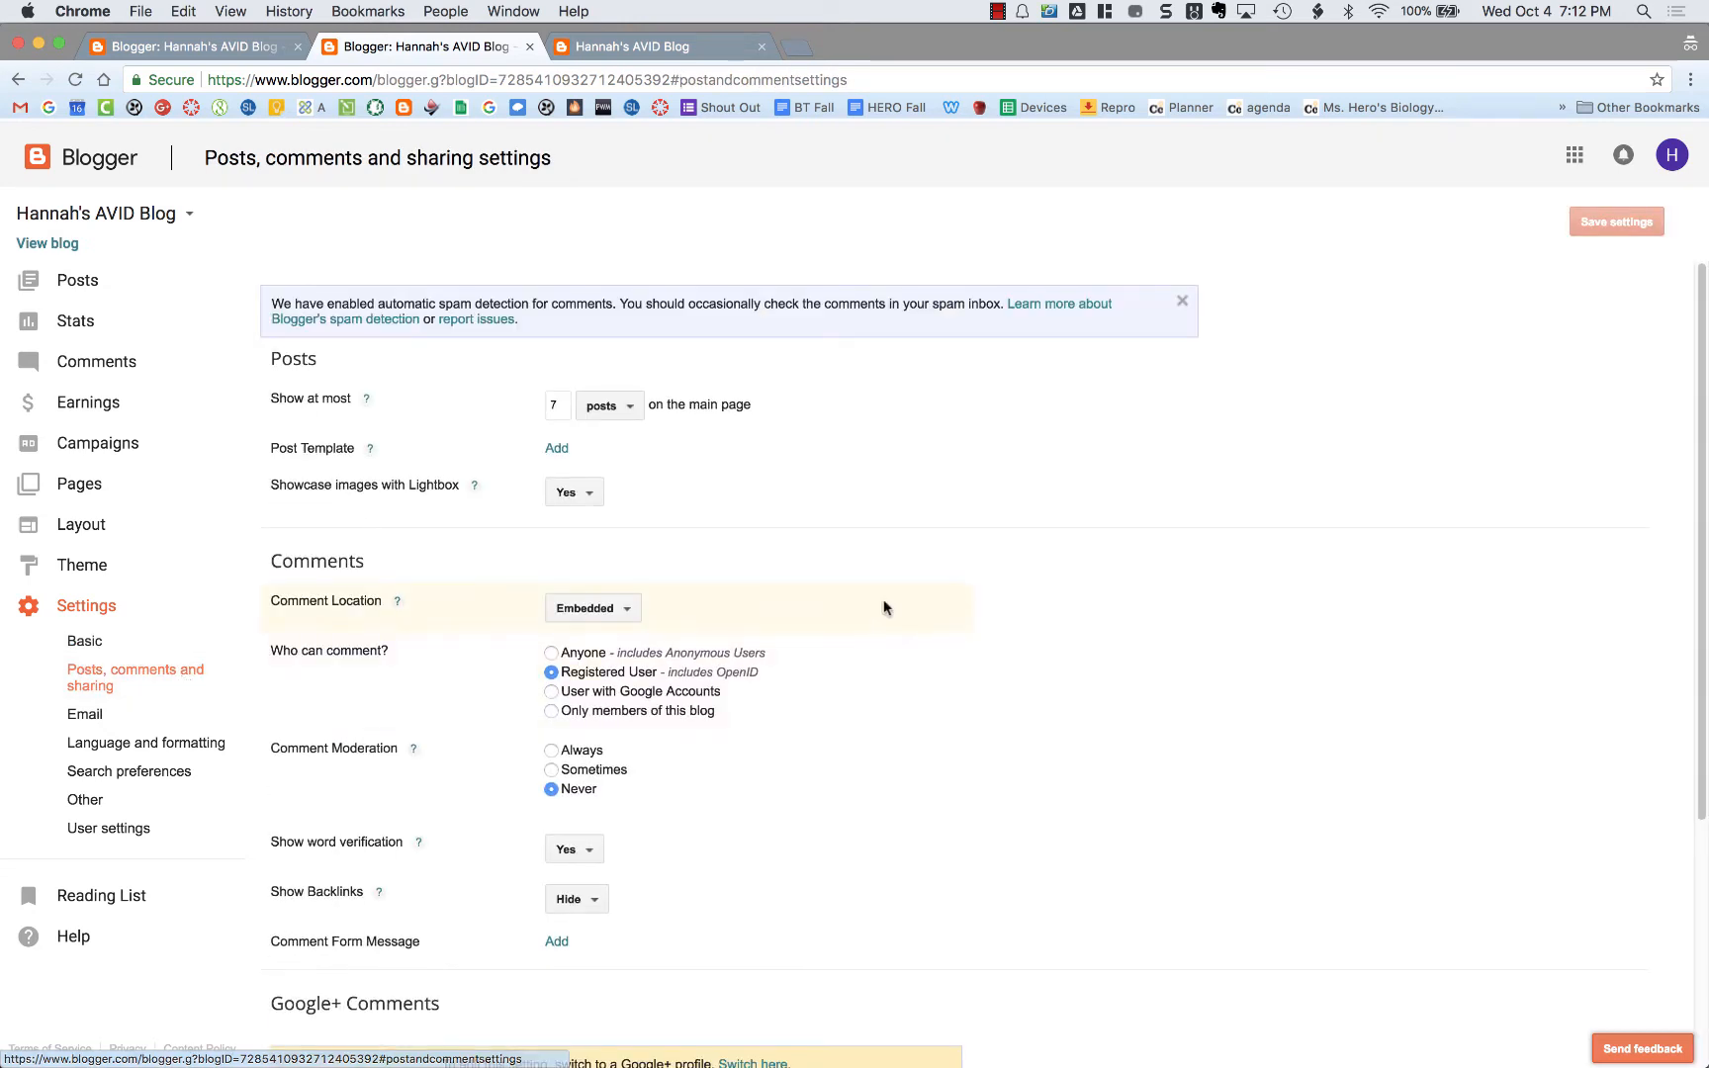
scroll(885, 606, down, 1)
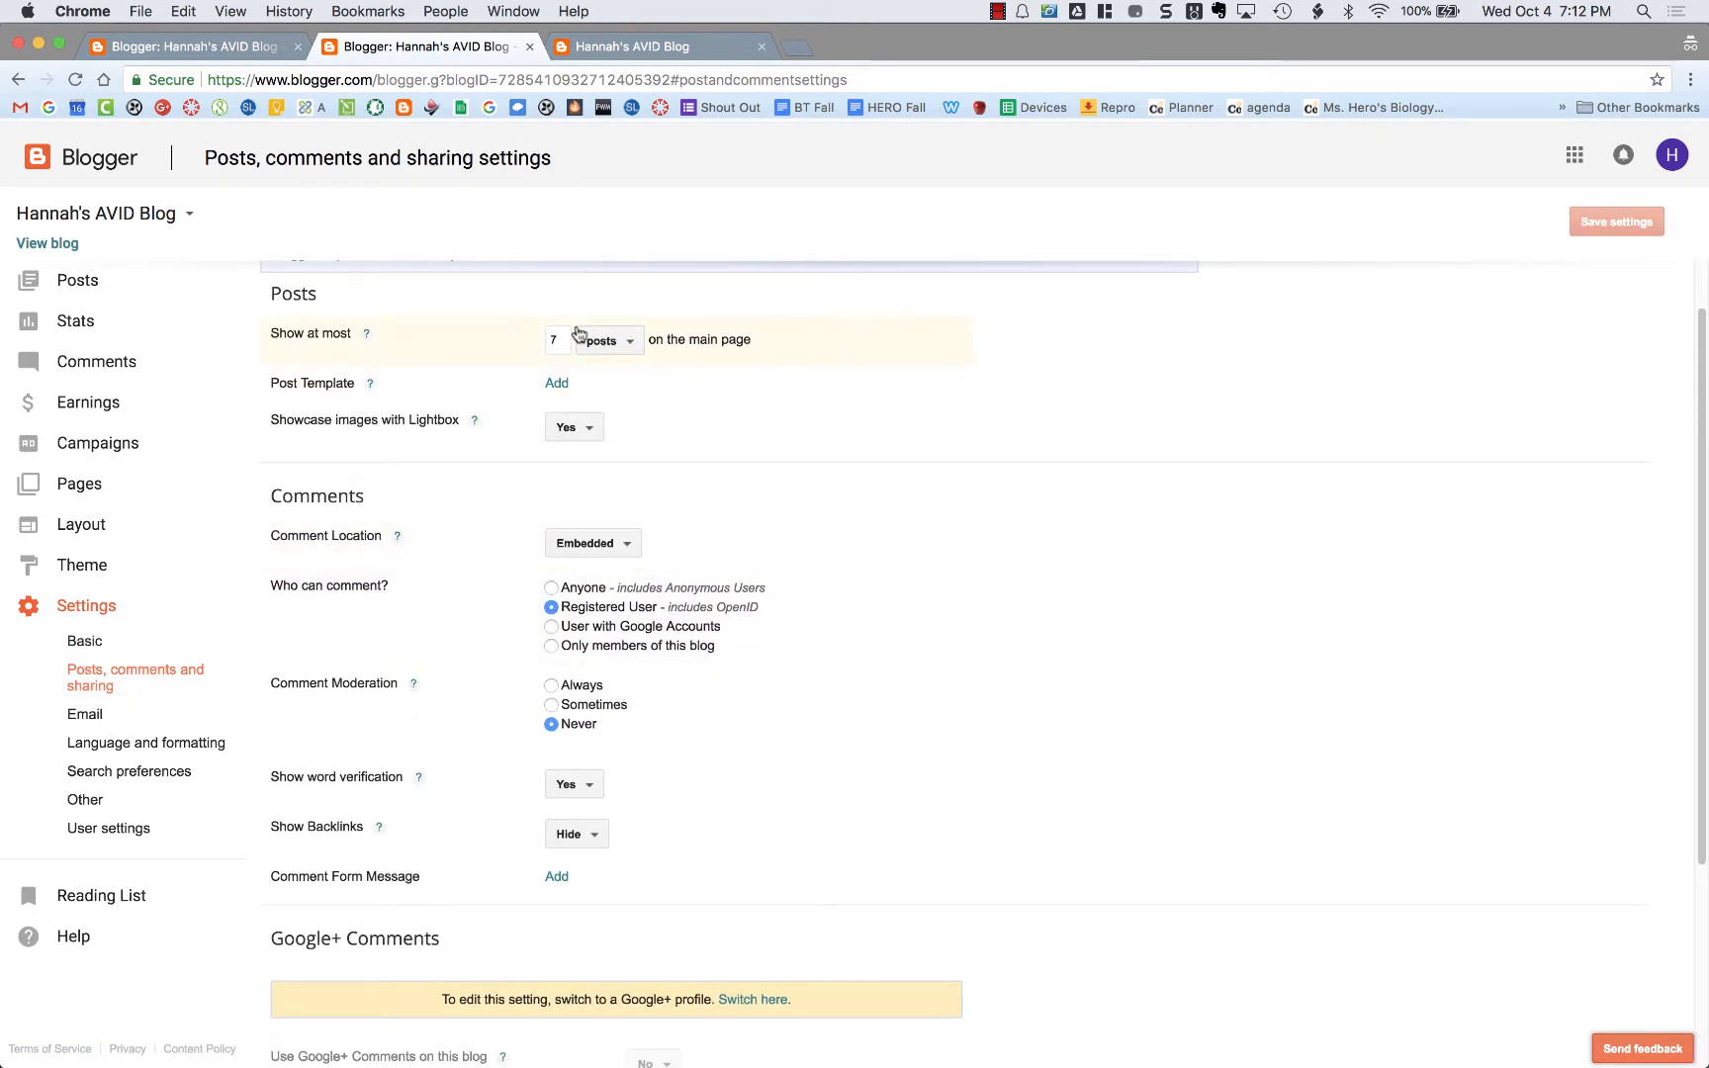
click(551, 336)
drag(565, 336, 544, 337)
text(3)
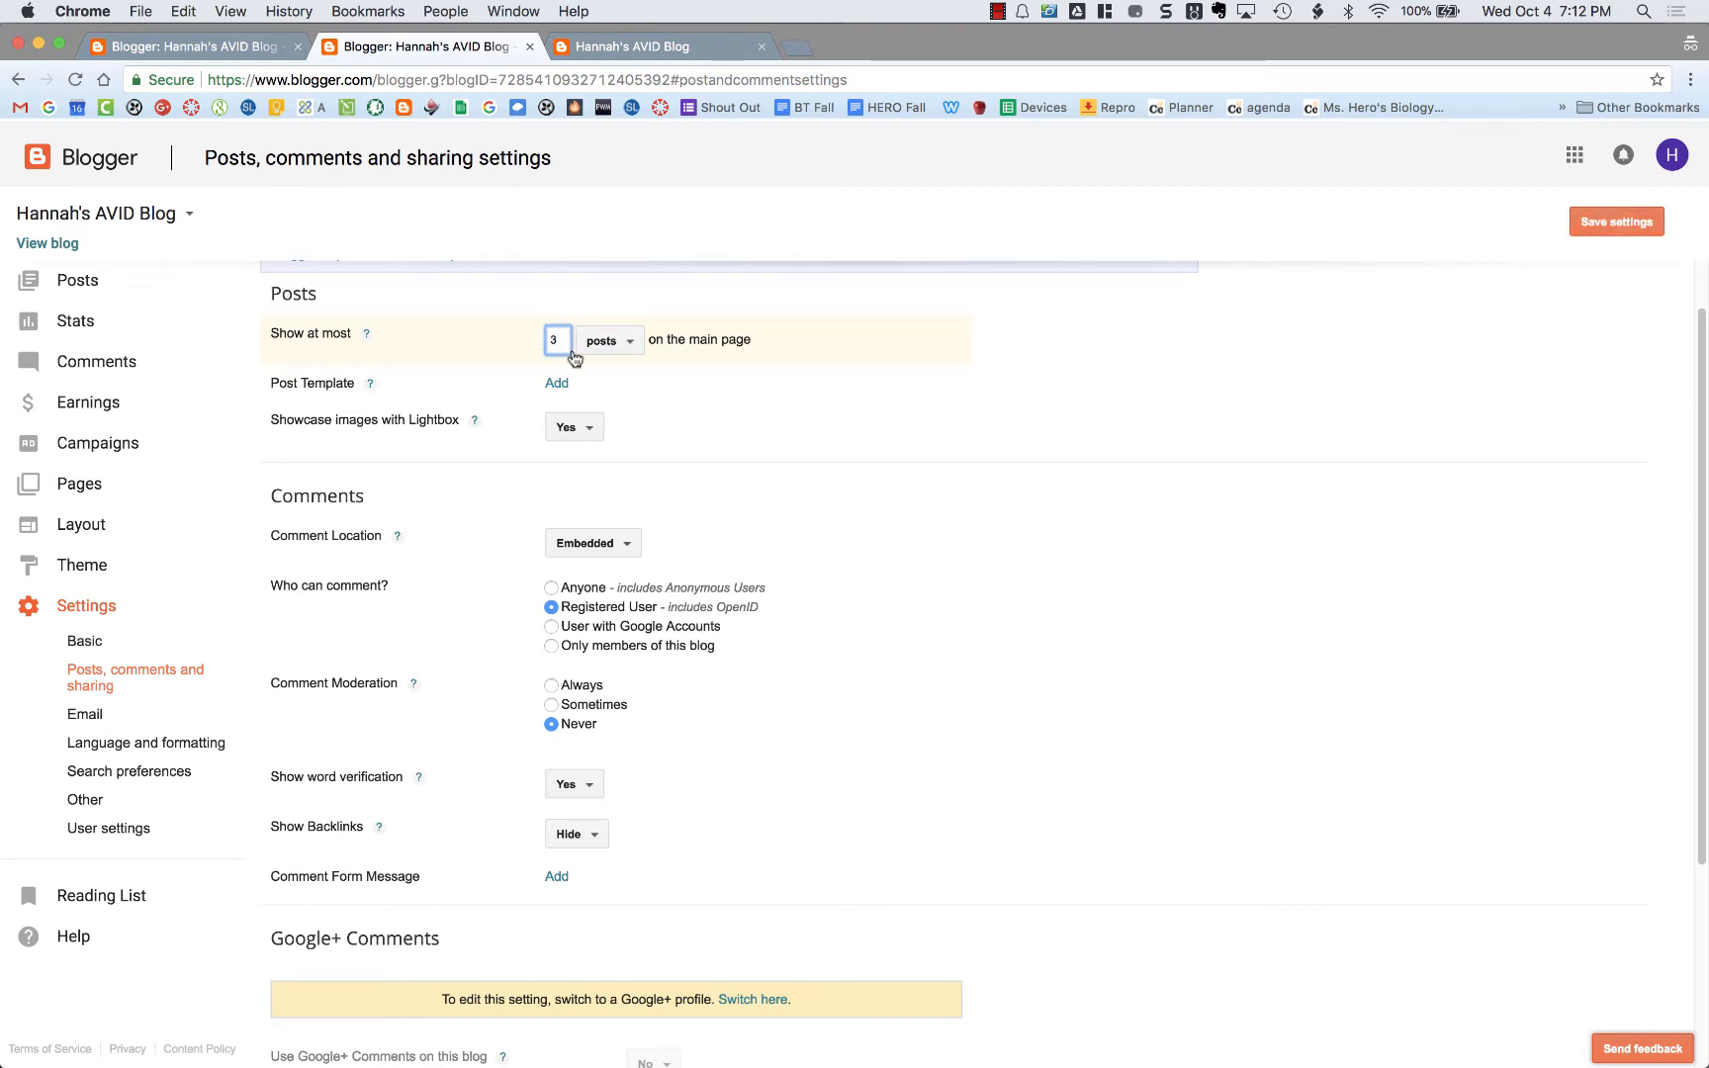
Step: Allow anyone to comment, set comment moderation to Always, and save the settings
scroll(792, 548, down, 3)
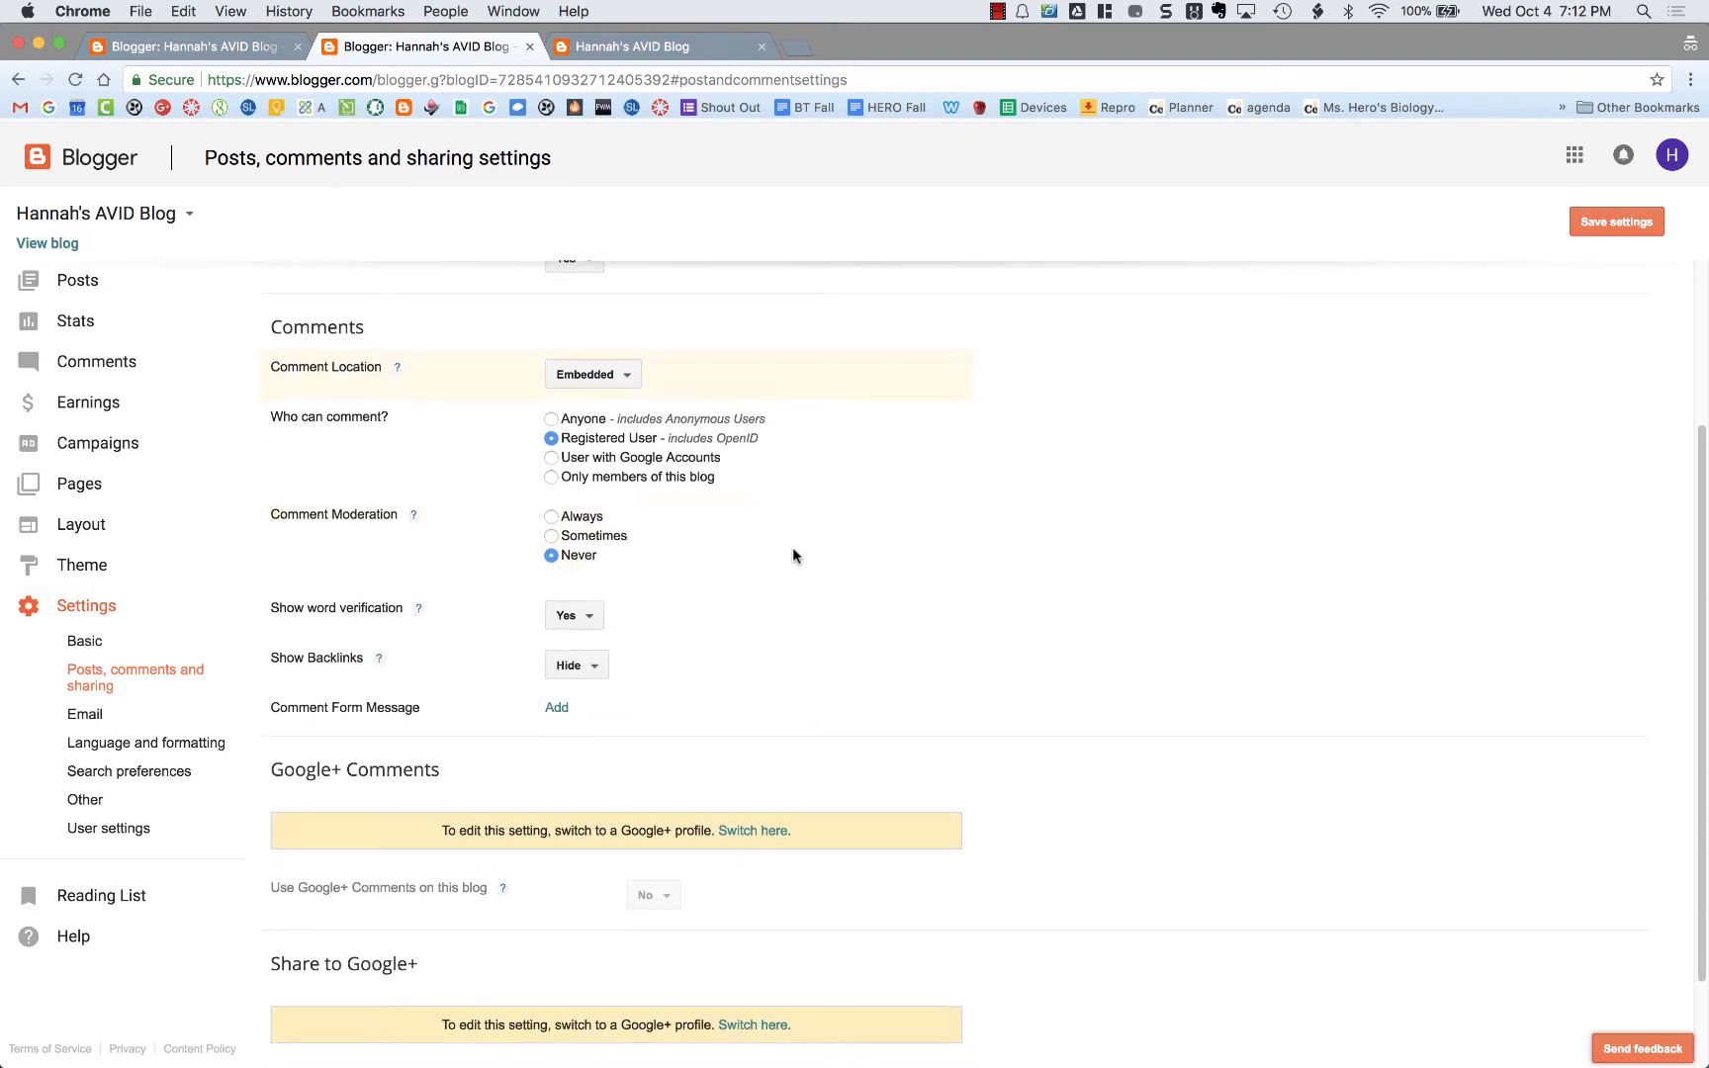
scroll(793, 556, down, 1)
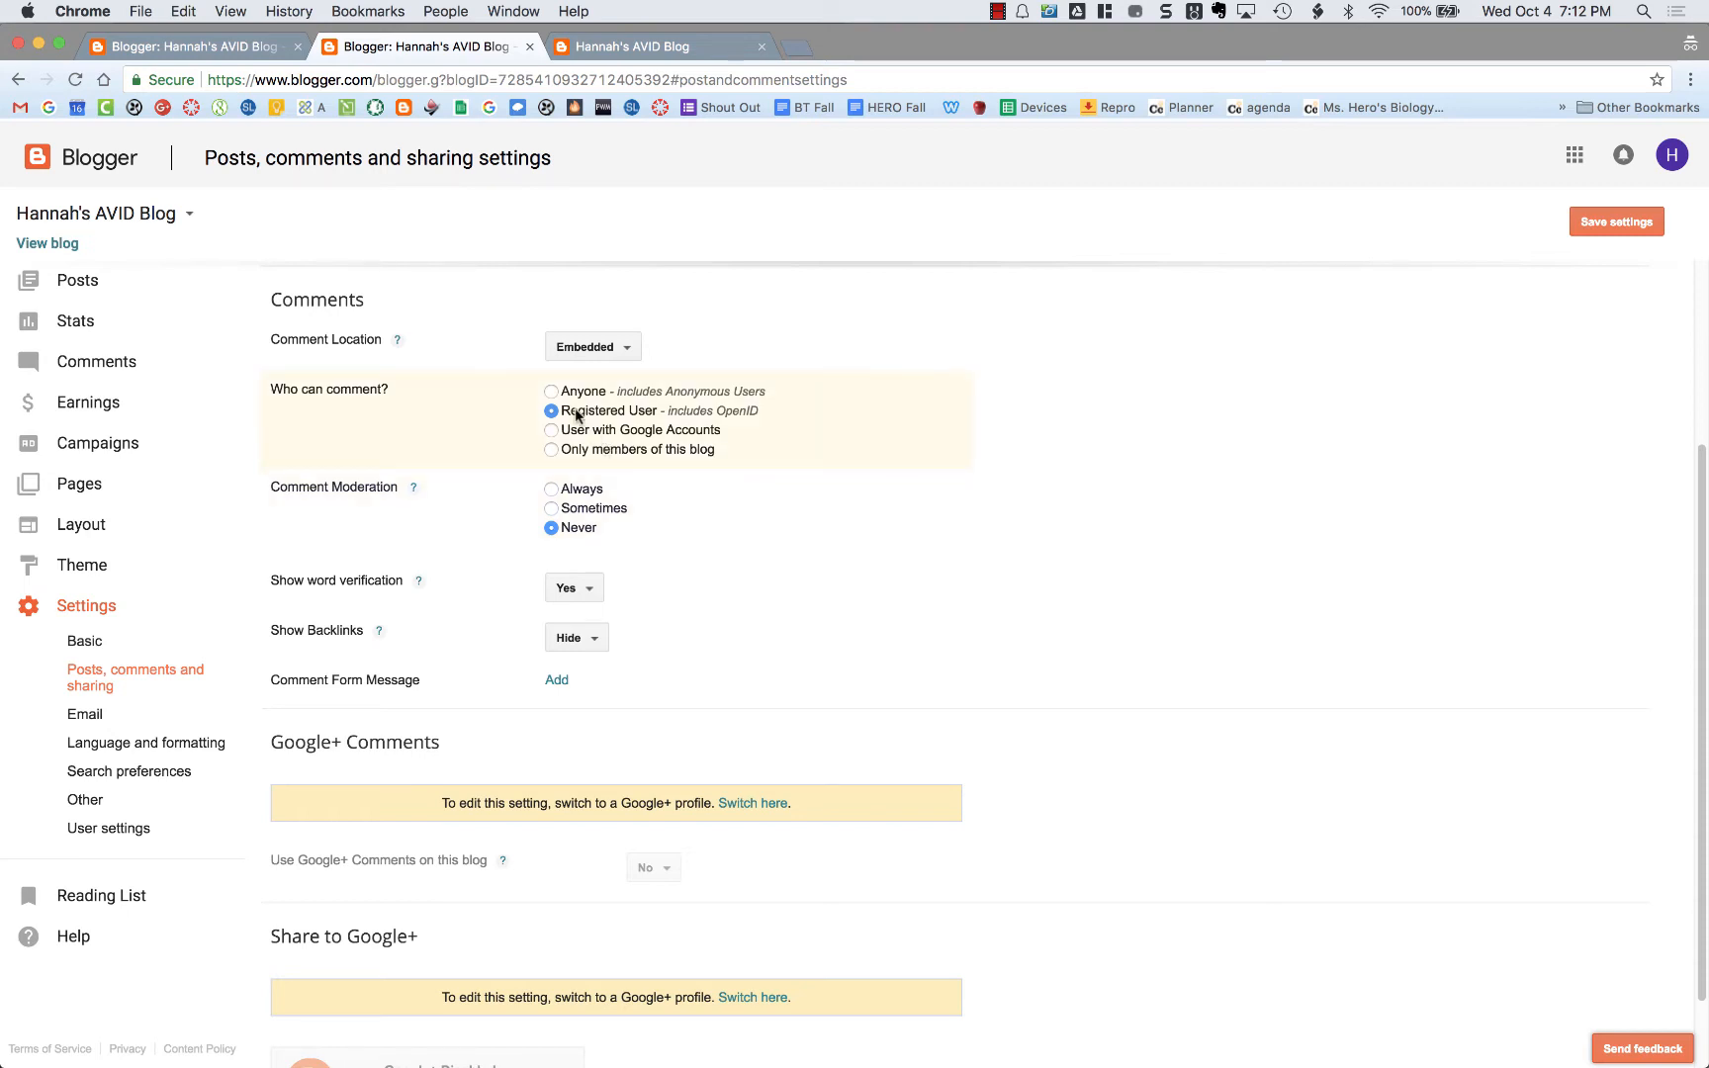
click(551, 392)
click(551, 491)
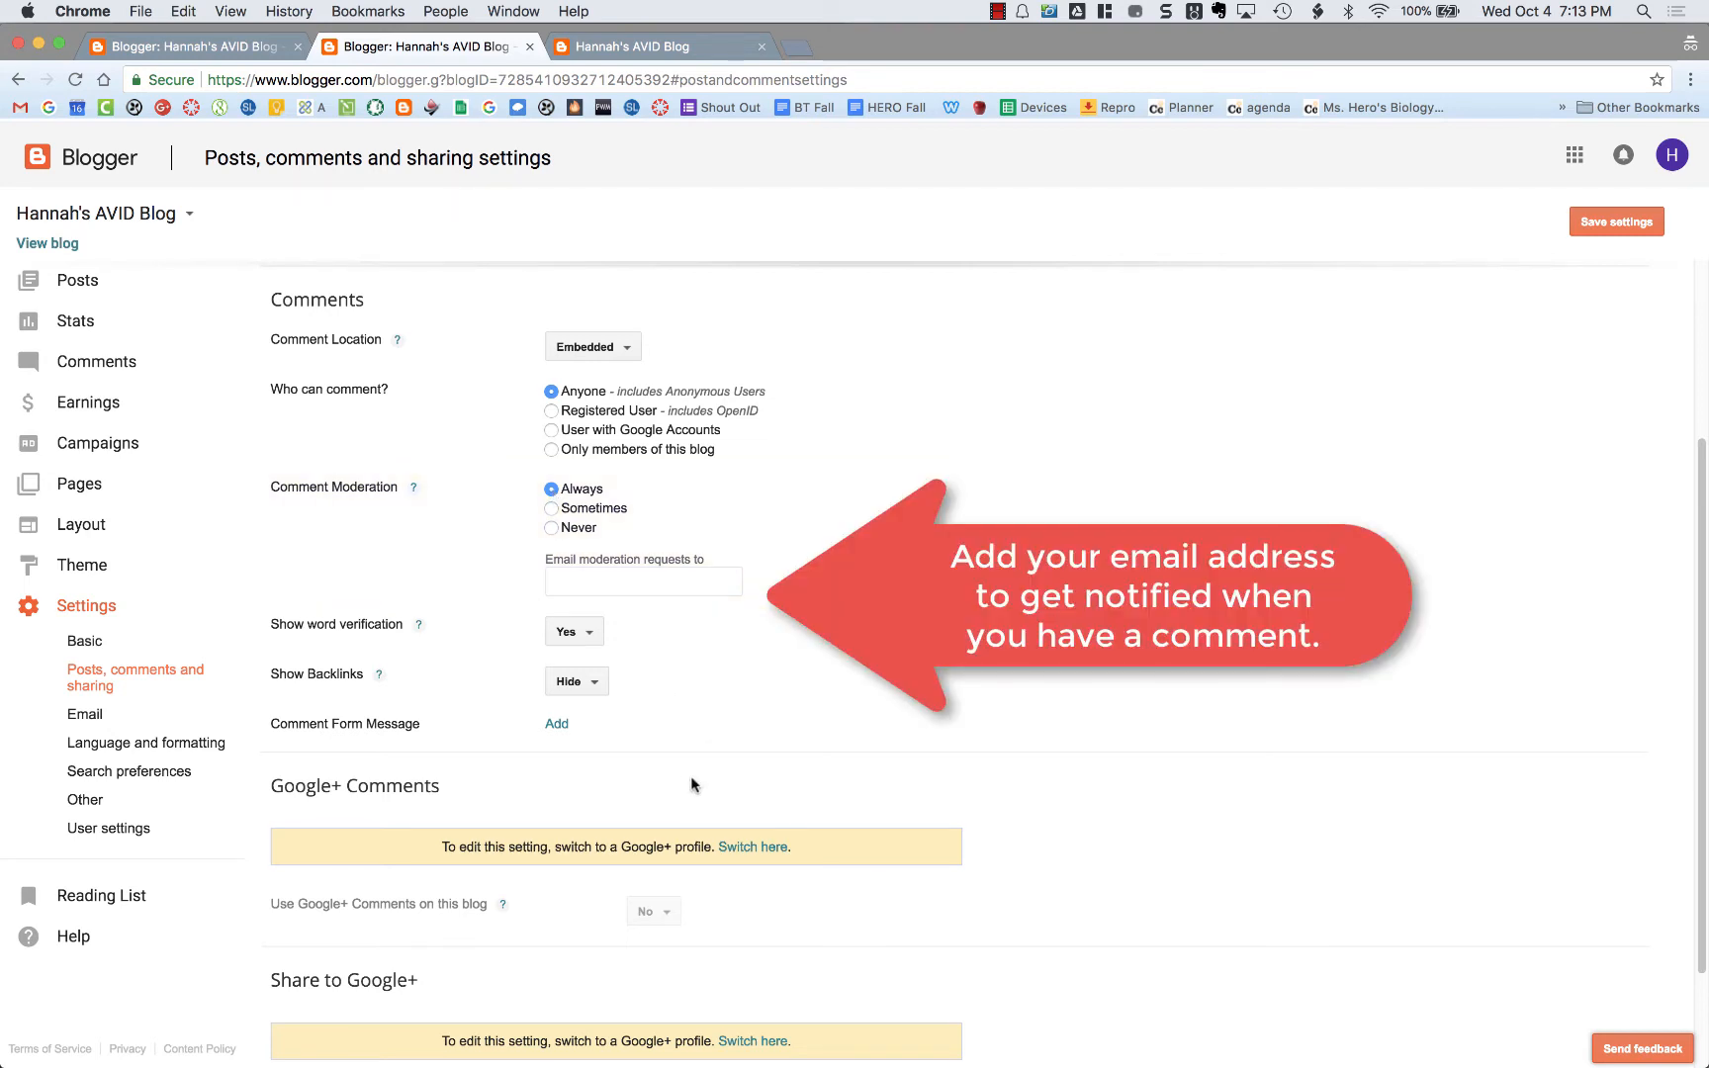
scroll(690, 775, down, 3)
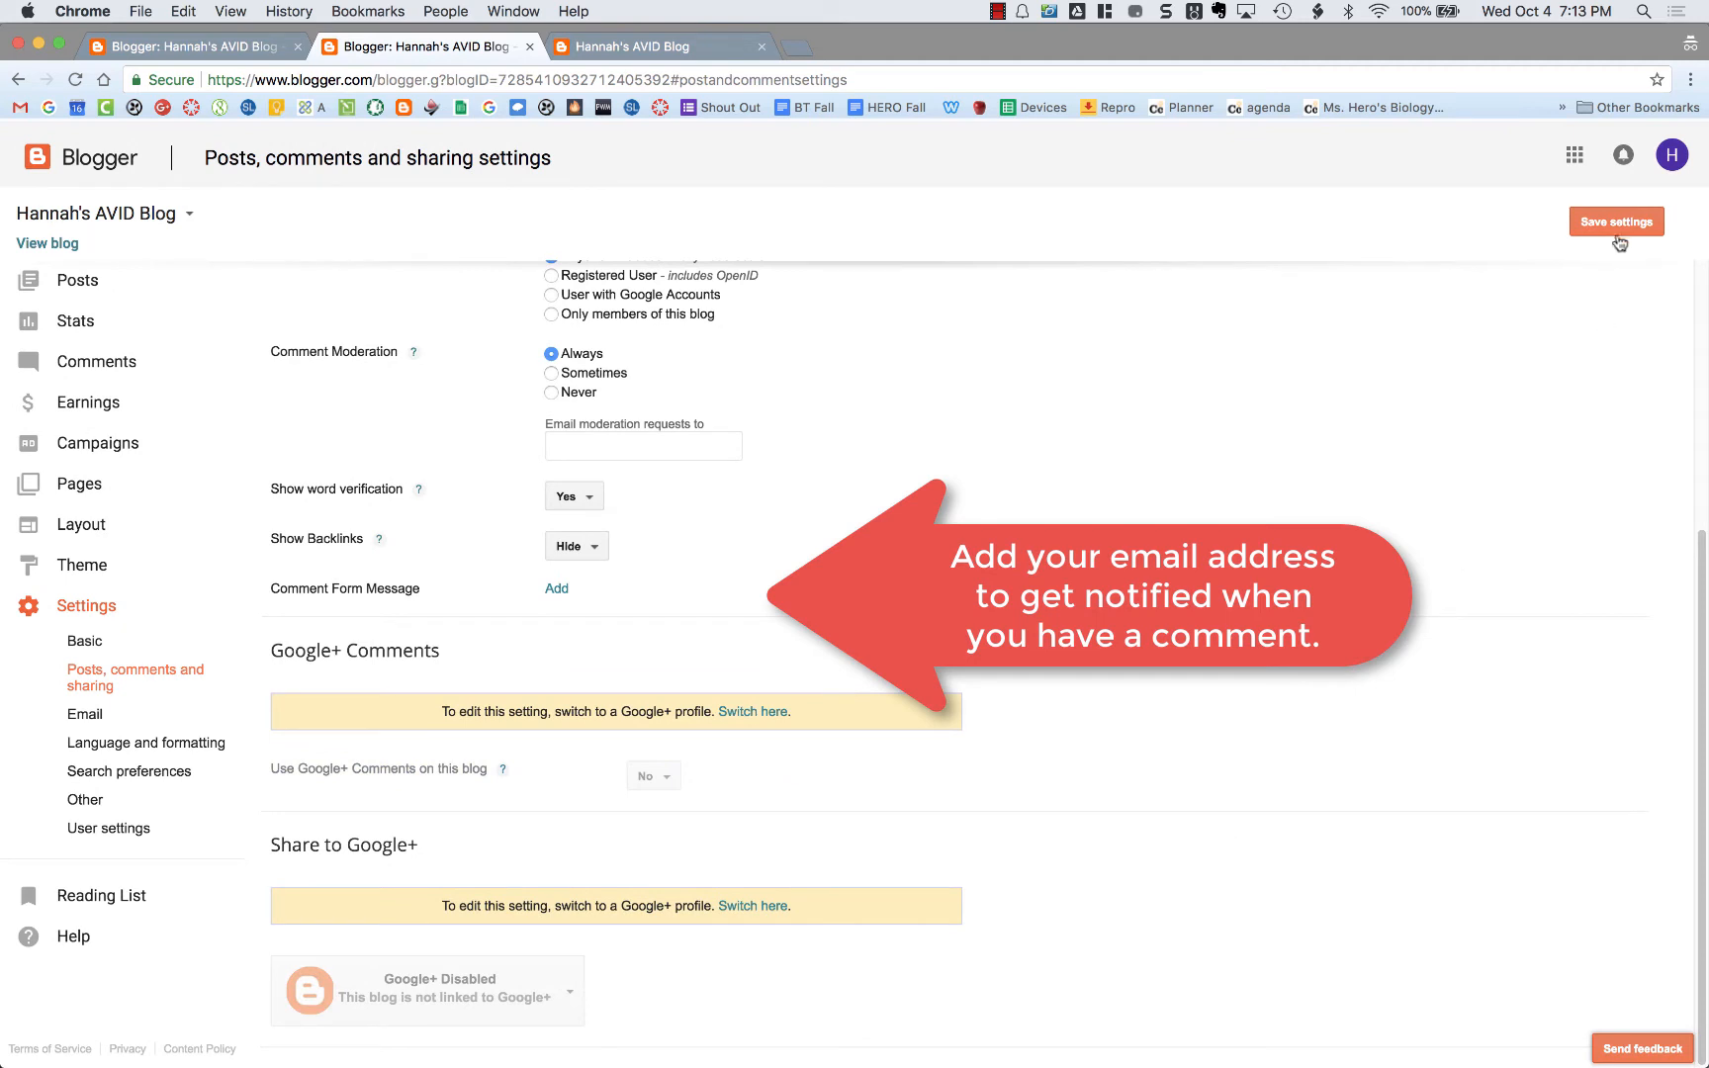
click(1613, 224)
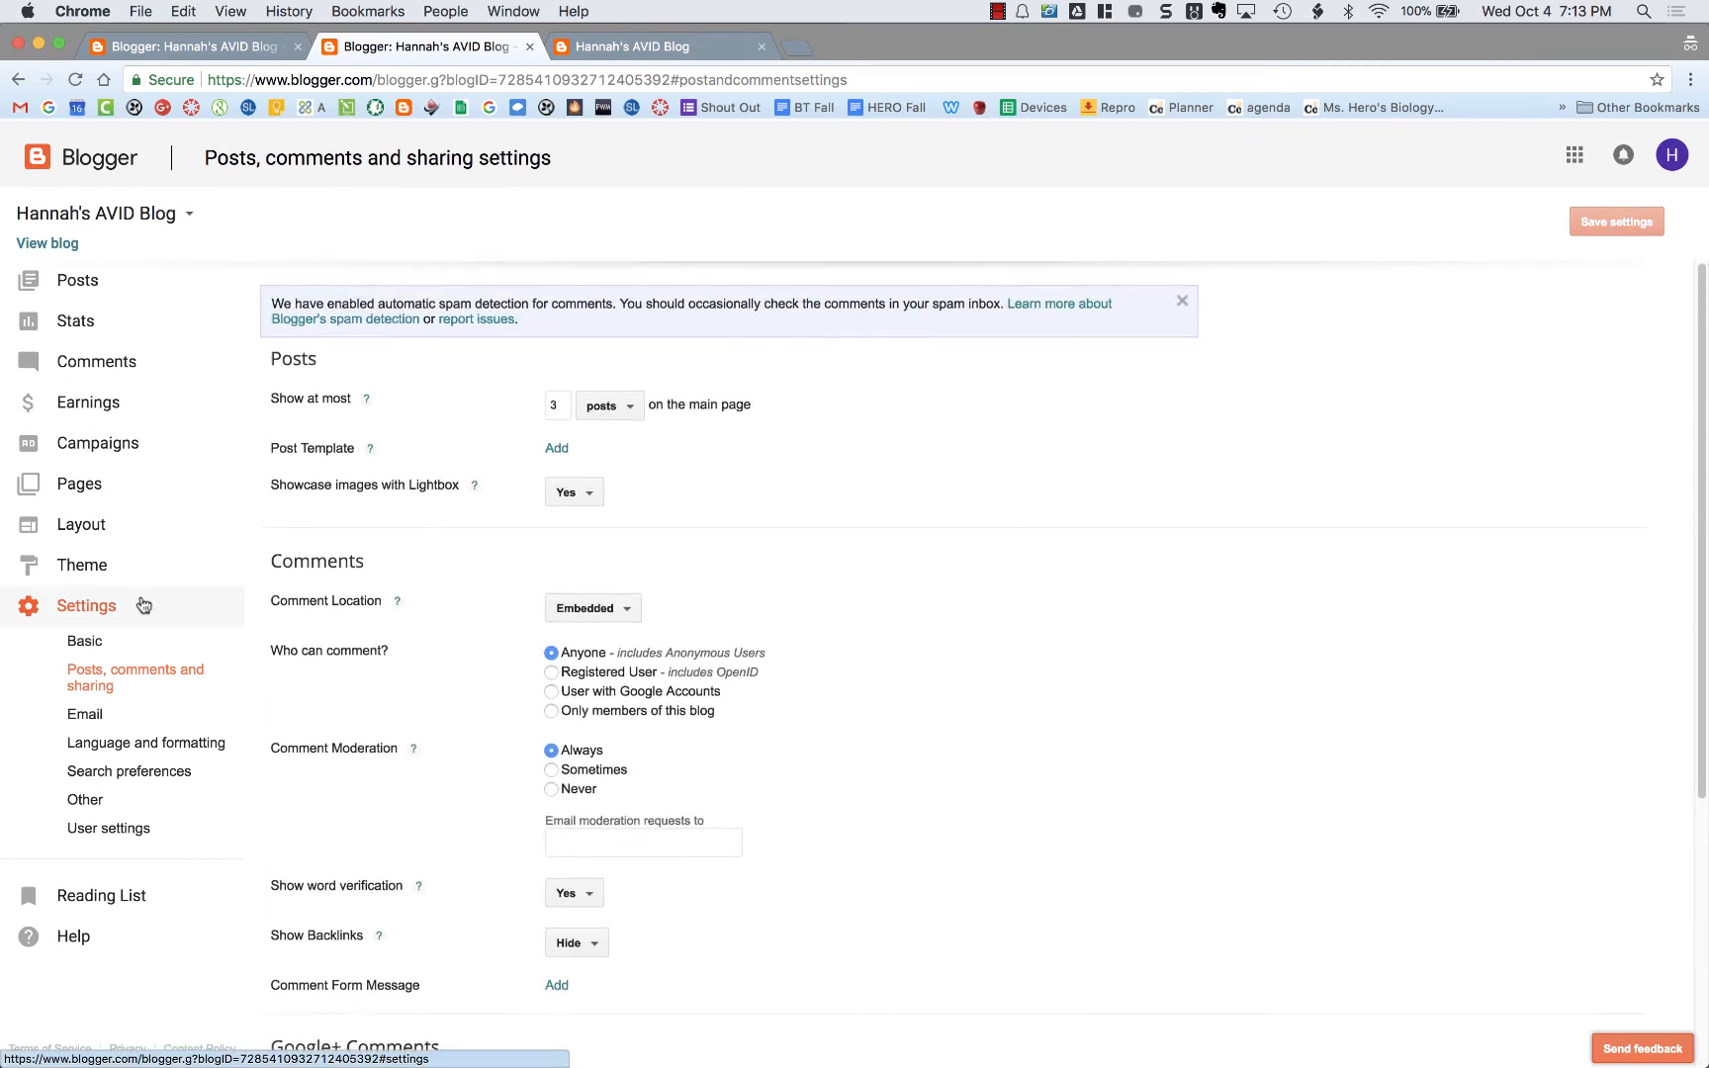
Step: Open a blank new post to examine the editor and its Labels setting, and close it without adding content
scroll(144, 605, down, 1)
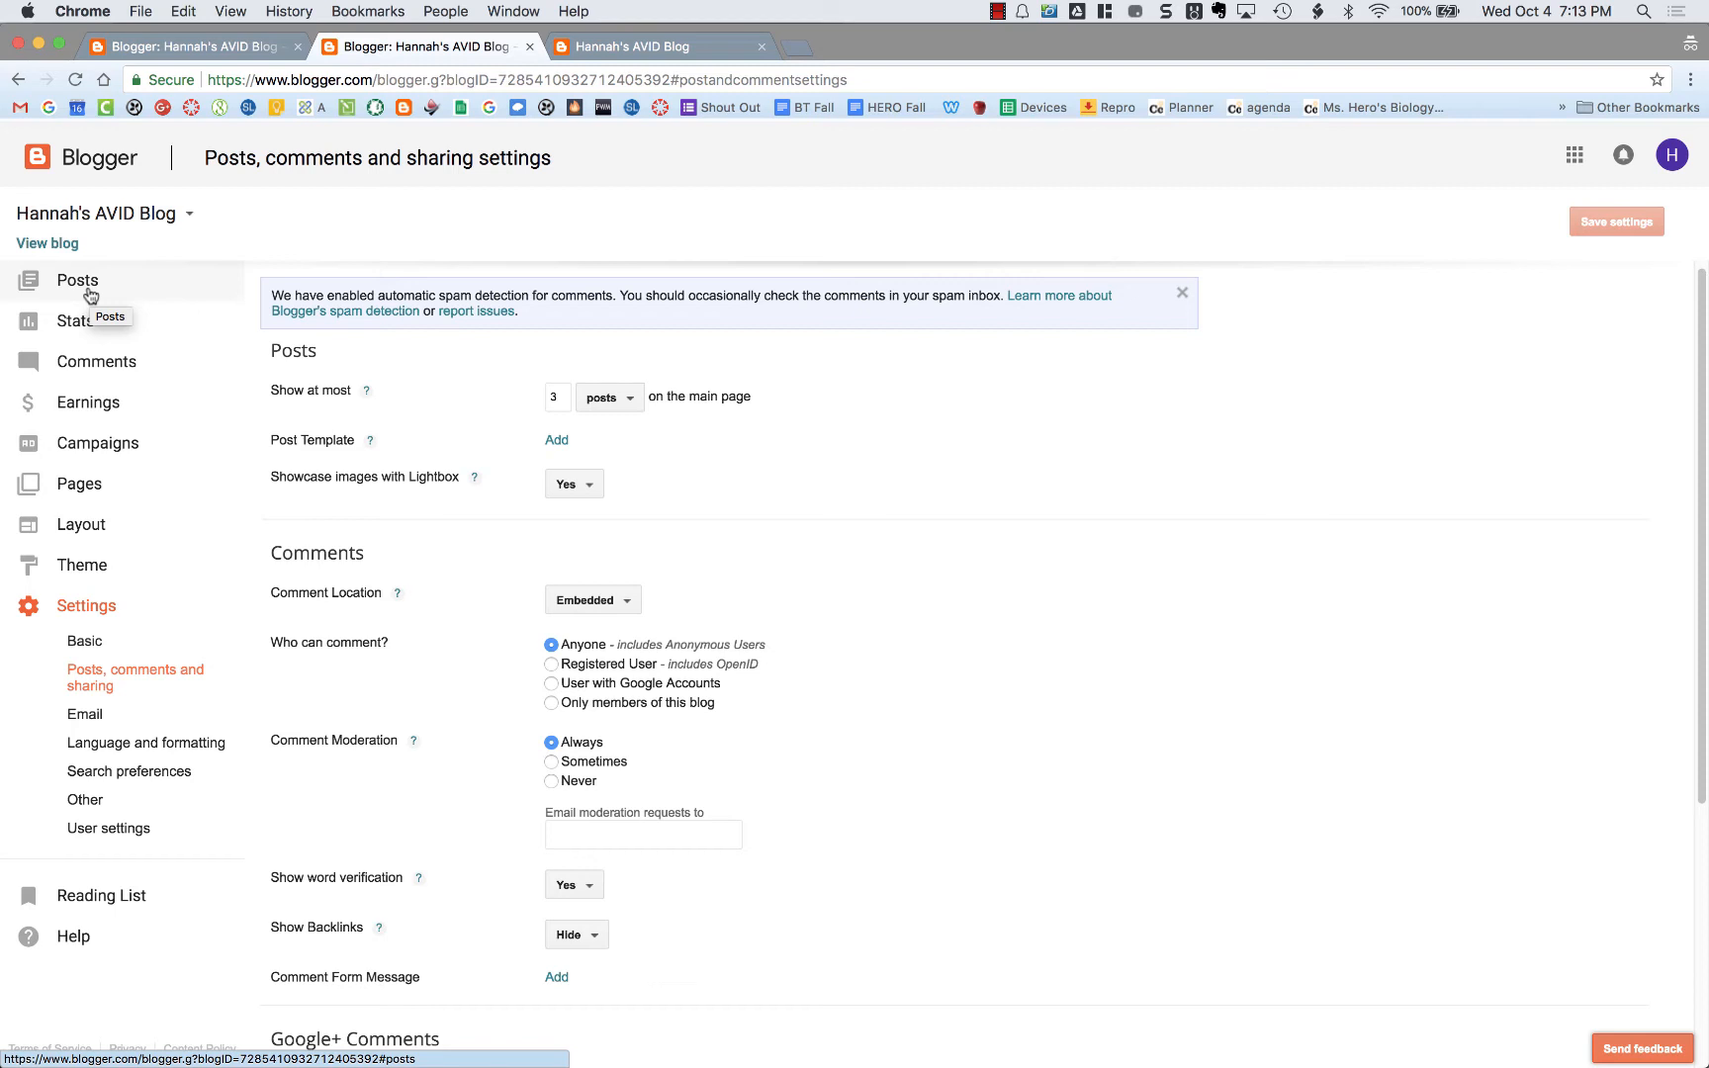
click(39, 164)
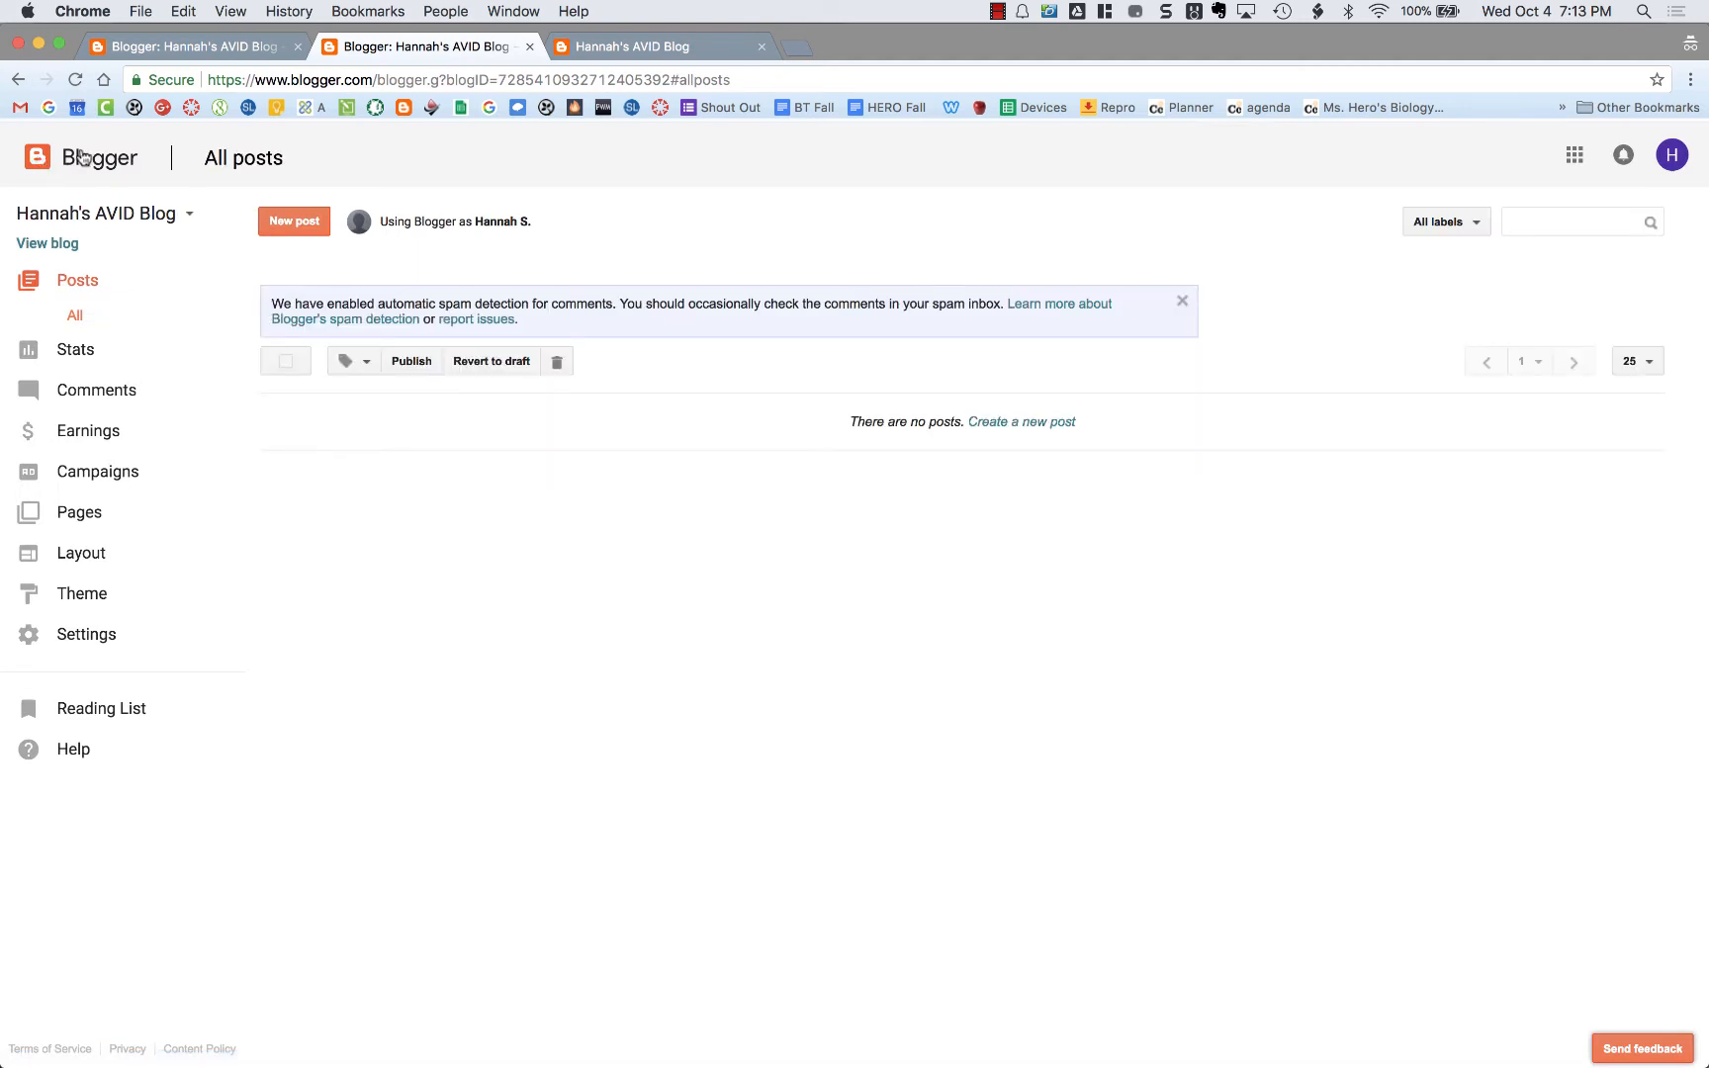
click(1059, 426)
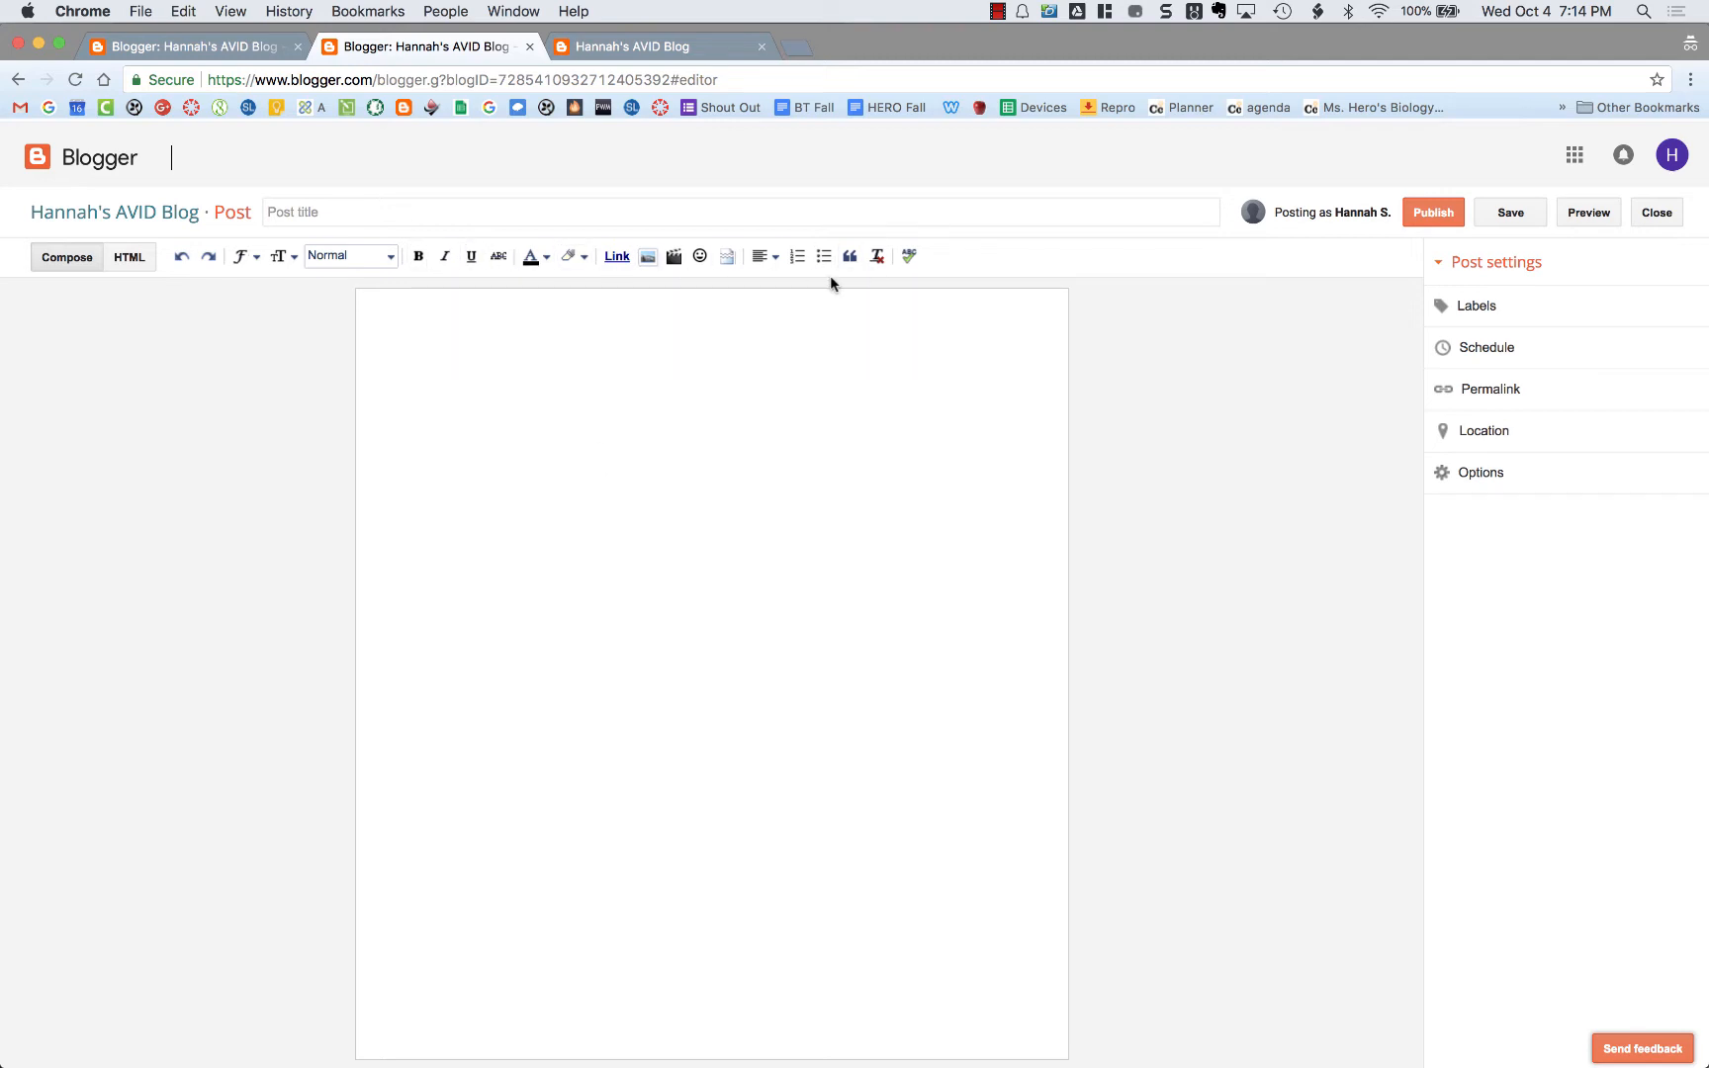
click(1479, 309)
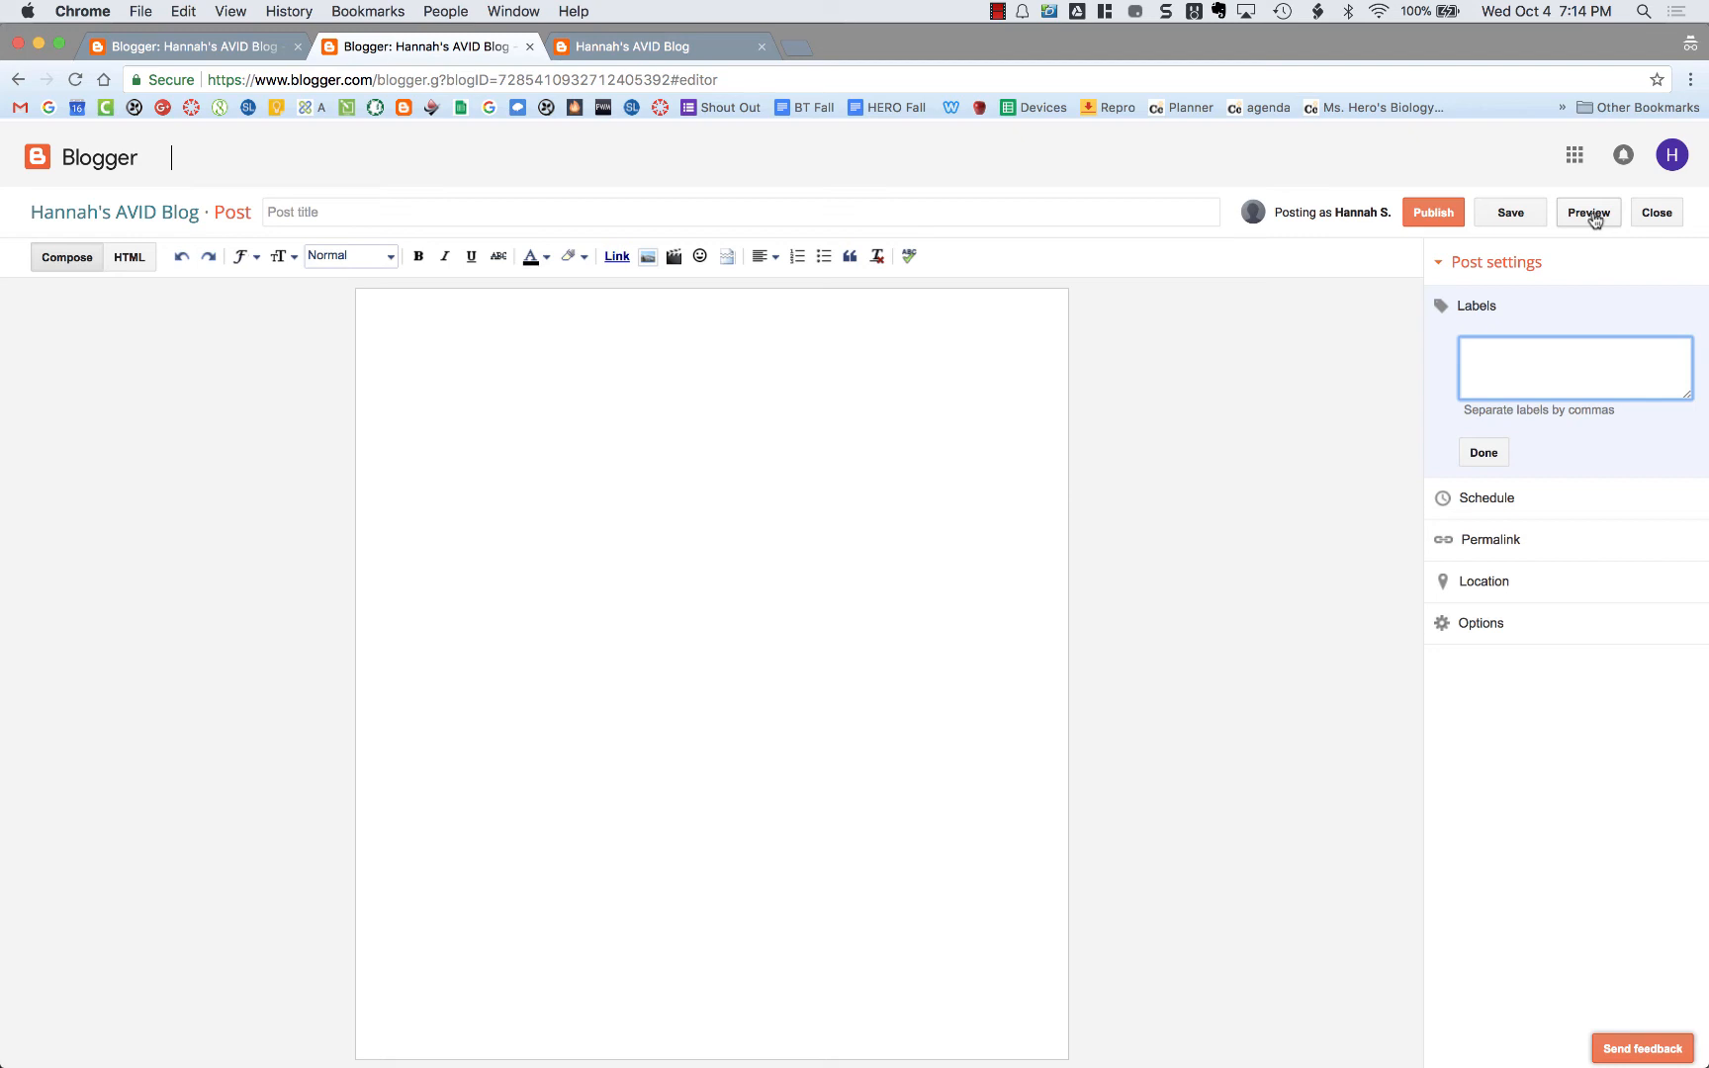
click(1652, 221)
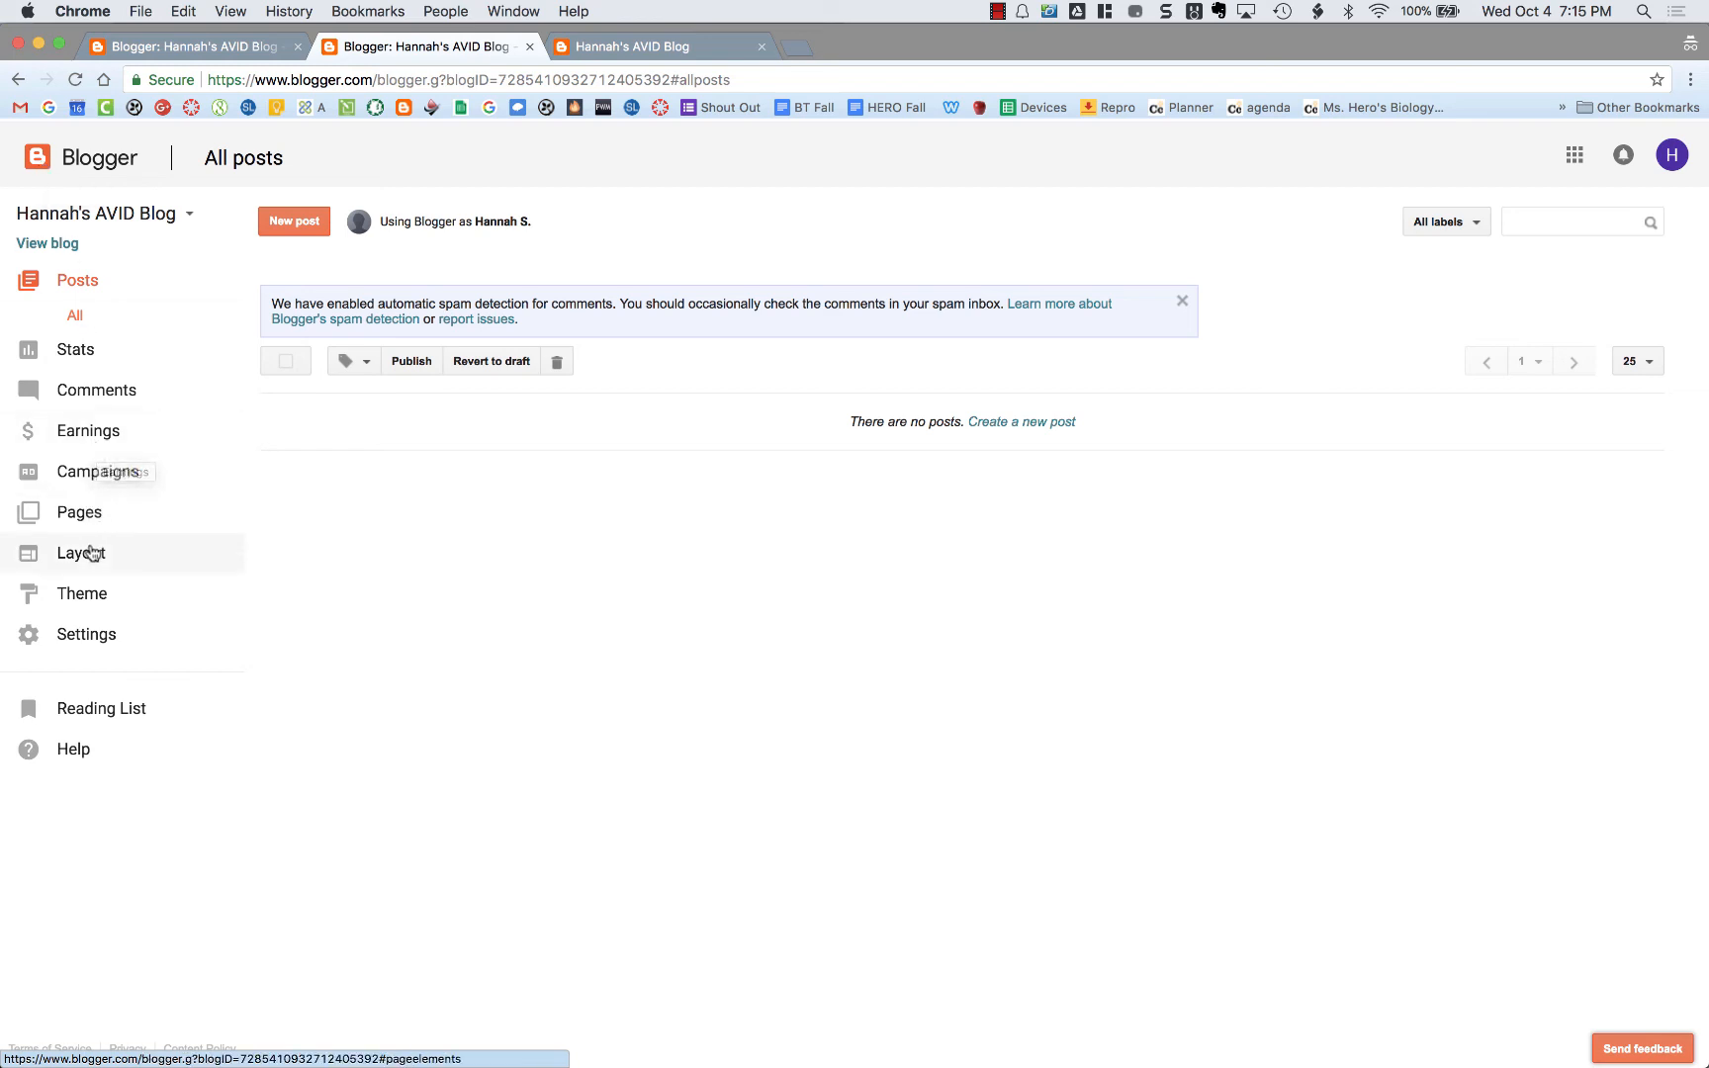
Step: Open the blog's existing About page for editing from the list of pages
click(81, 512)
mouse_move(356, 410)
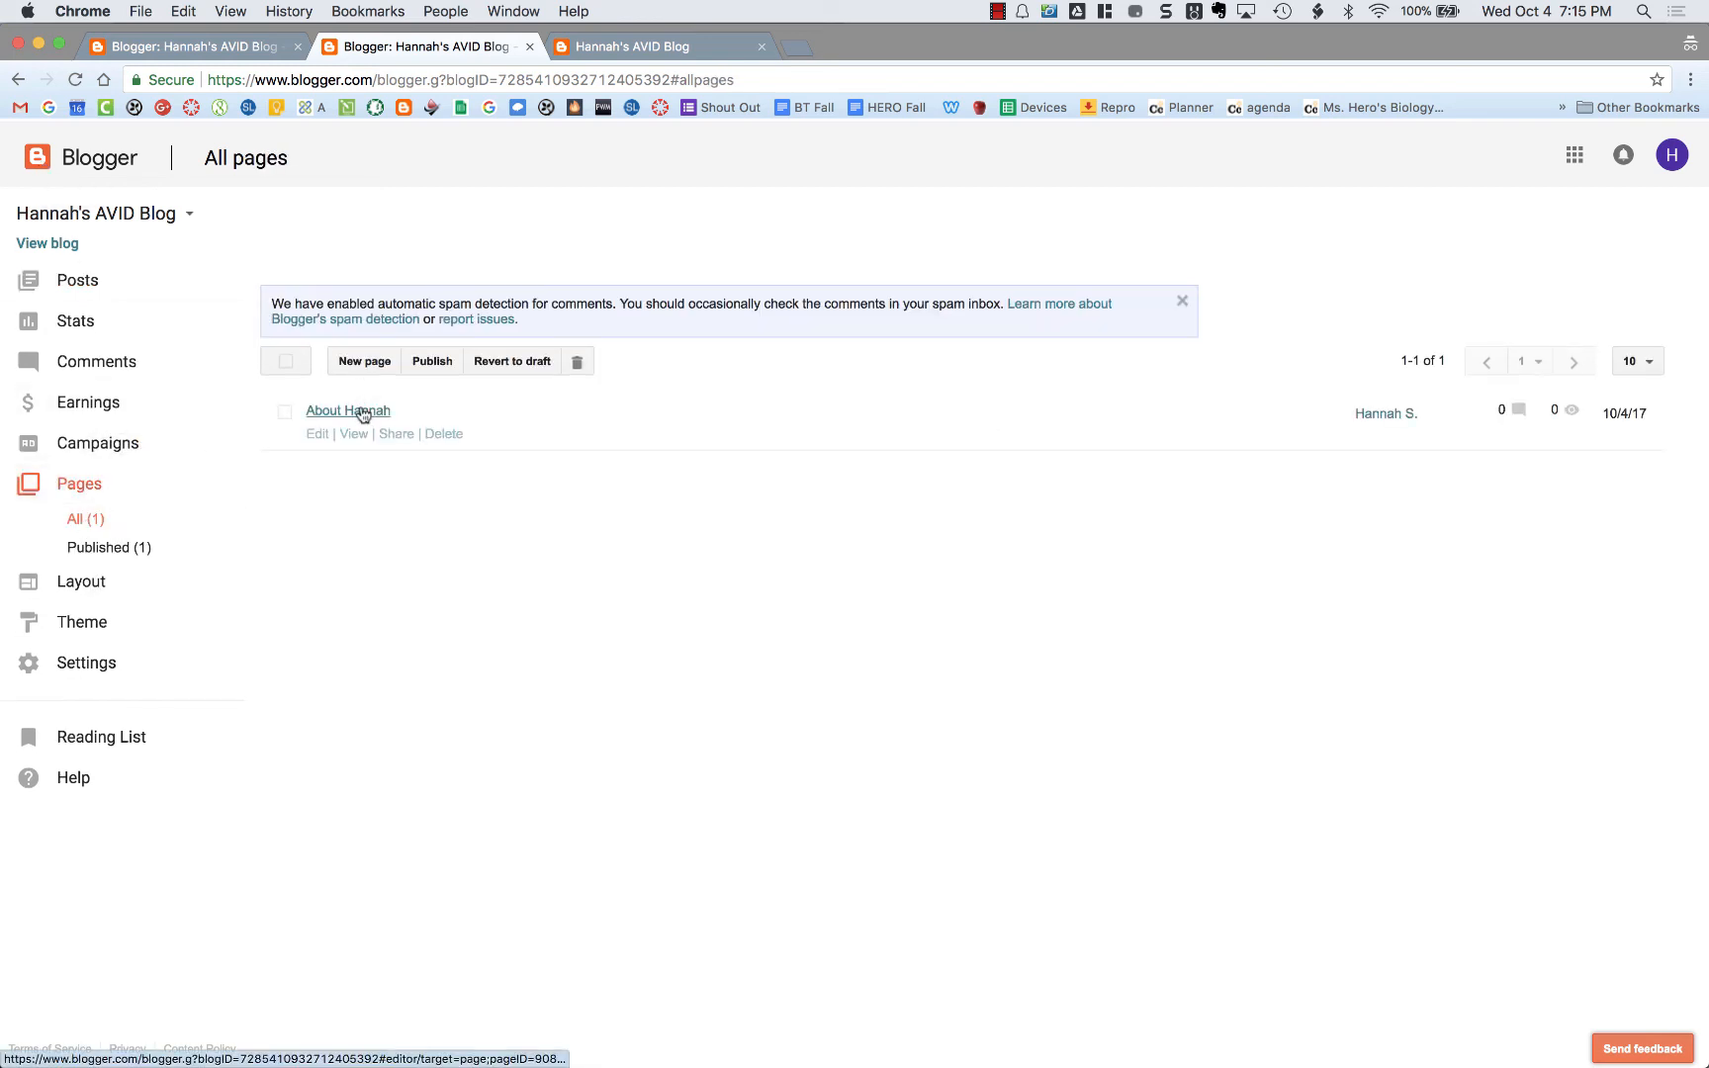
click(318, 435)
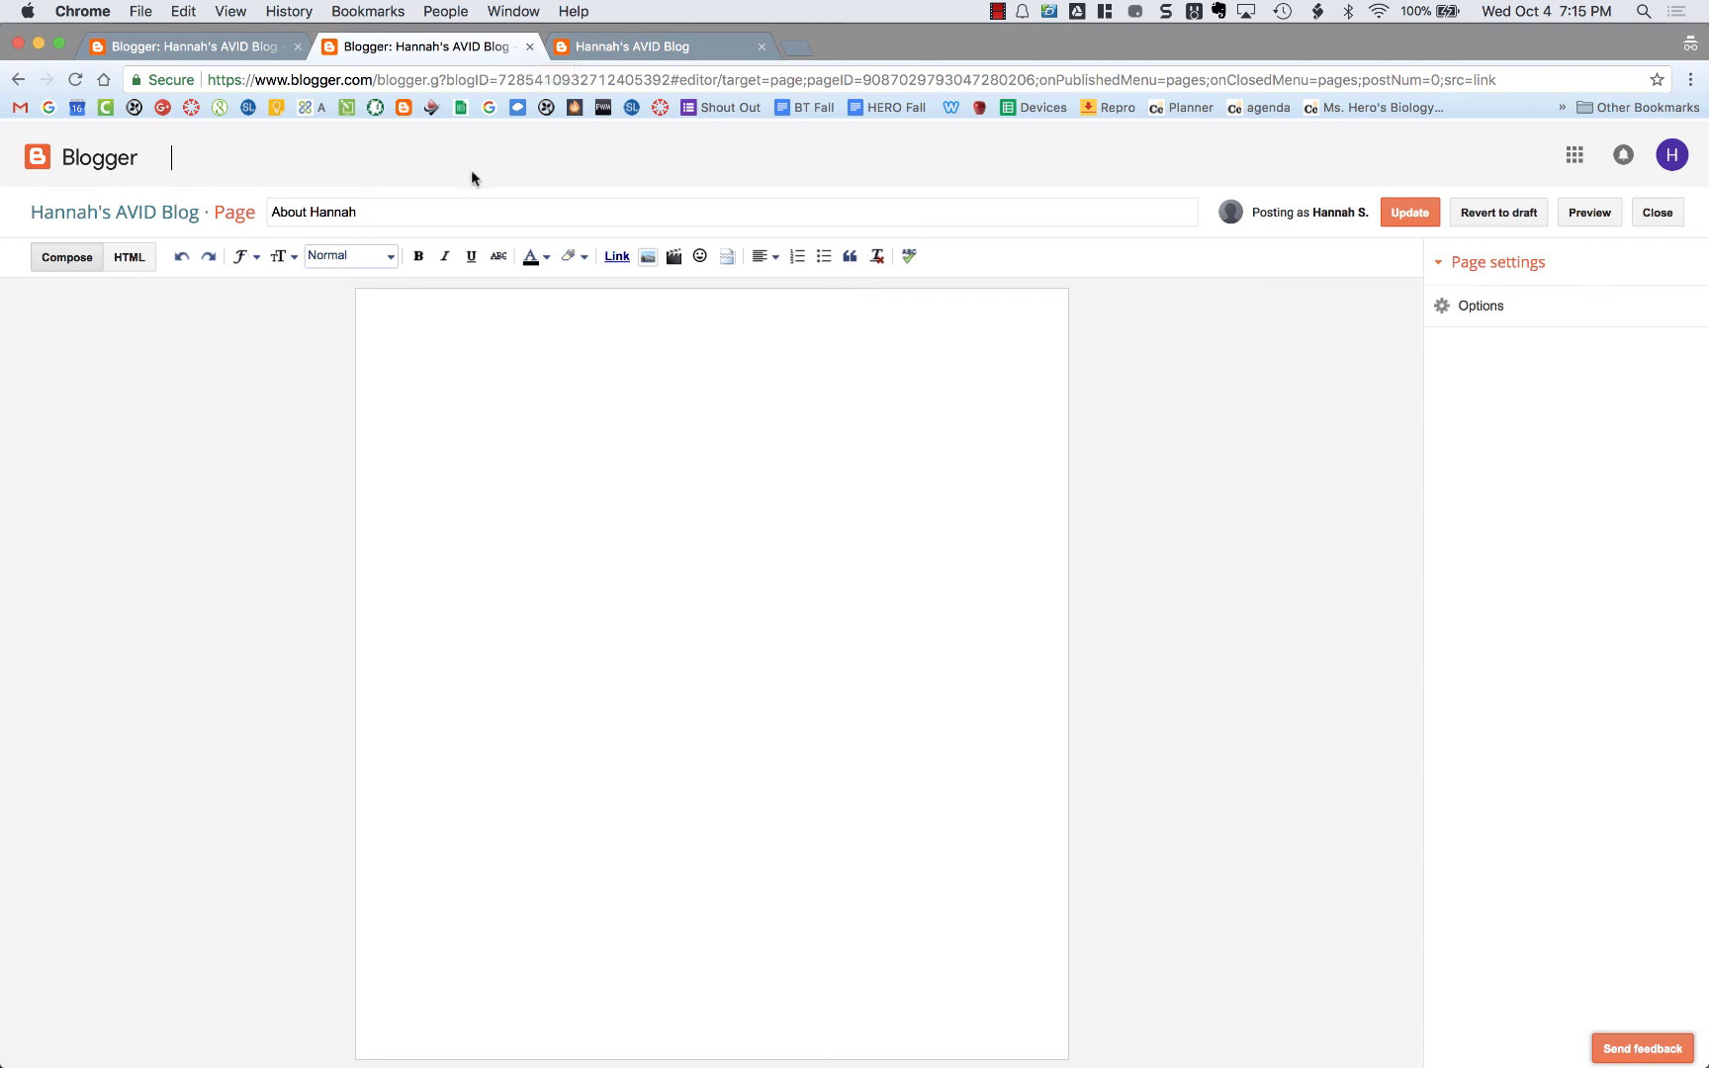
Step: Open the live blog from the all-posts overview and select its full web address
click(249, 49)
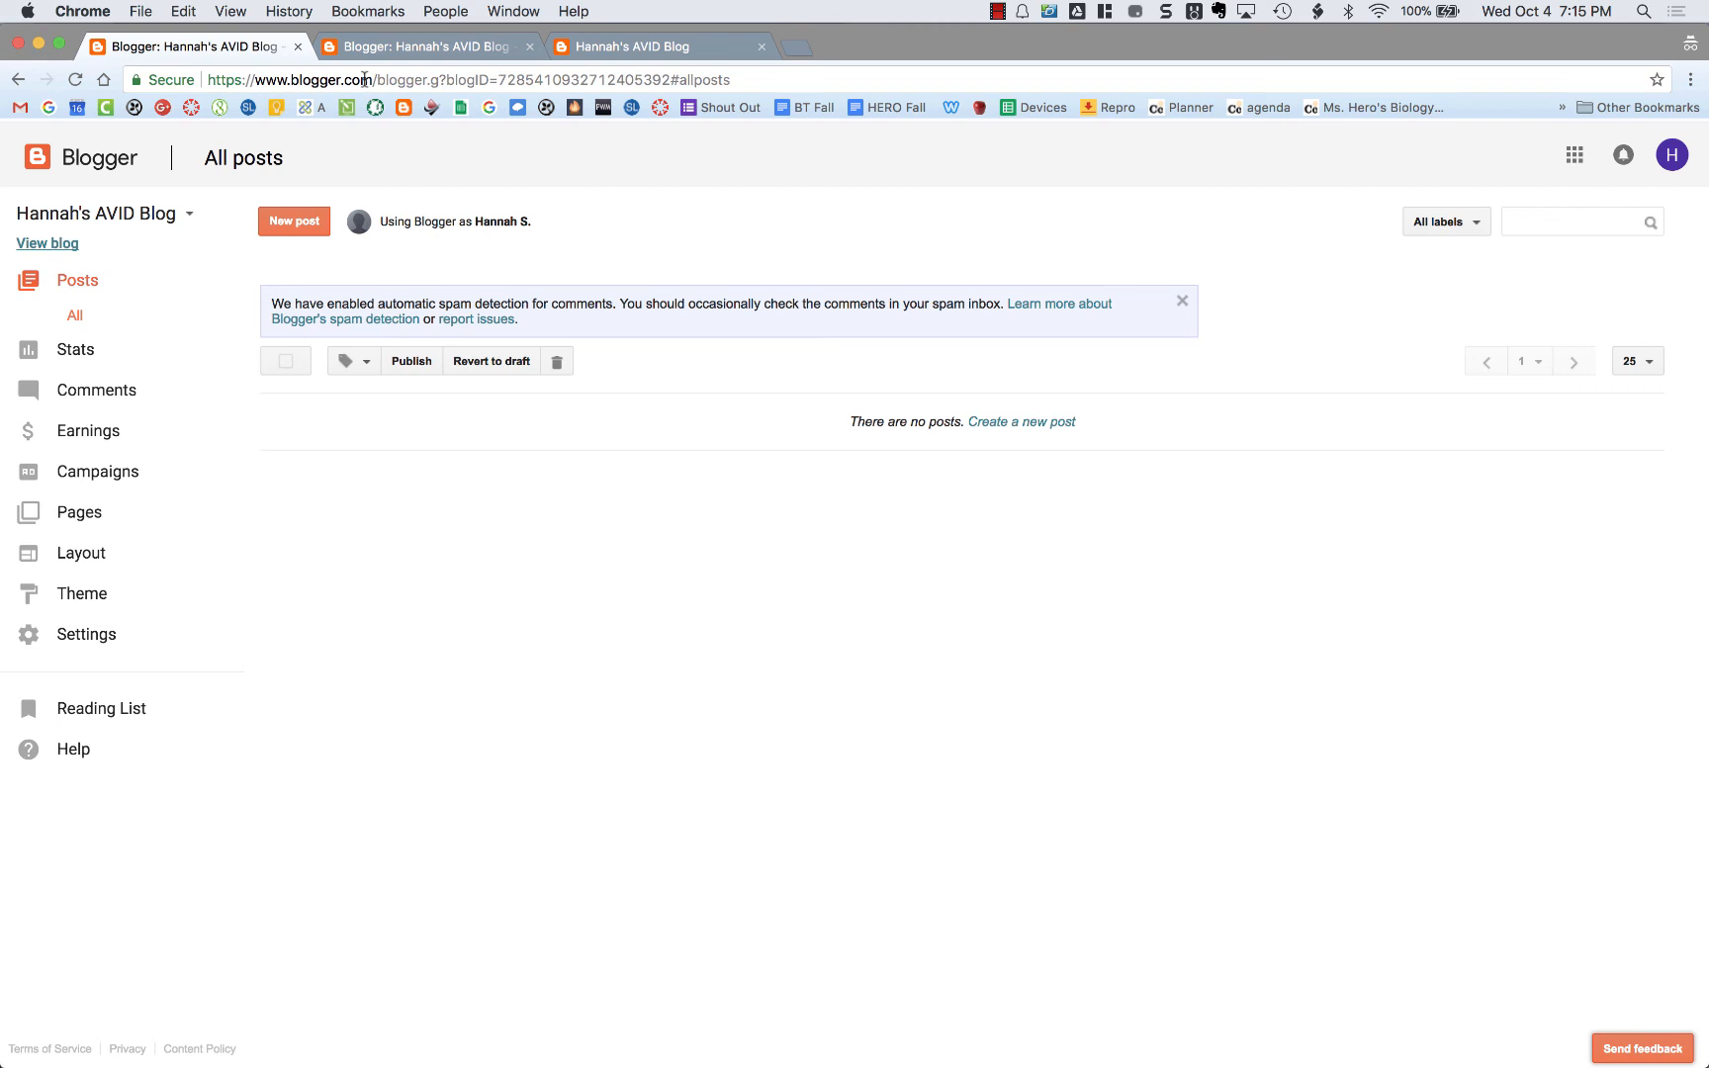
click(46, 245)
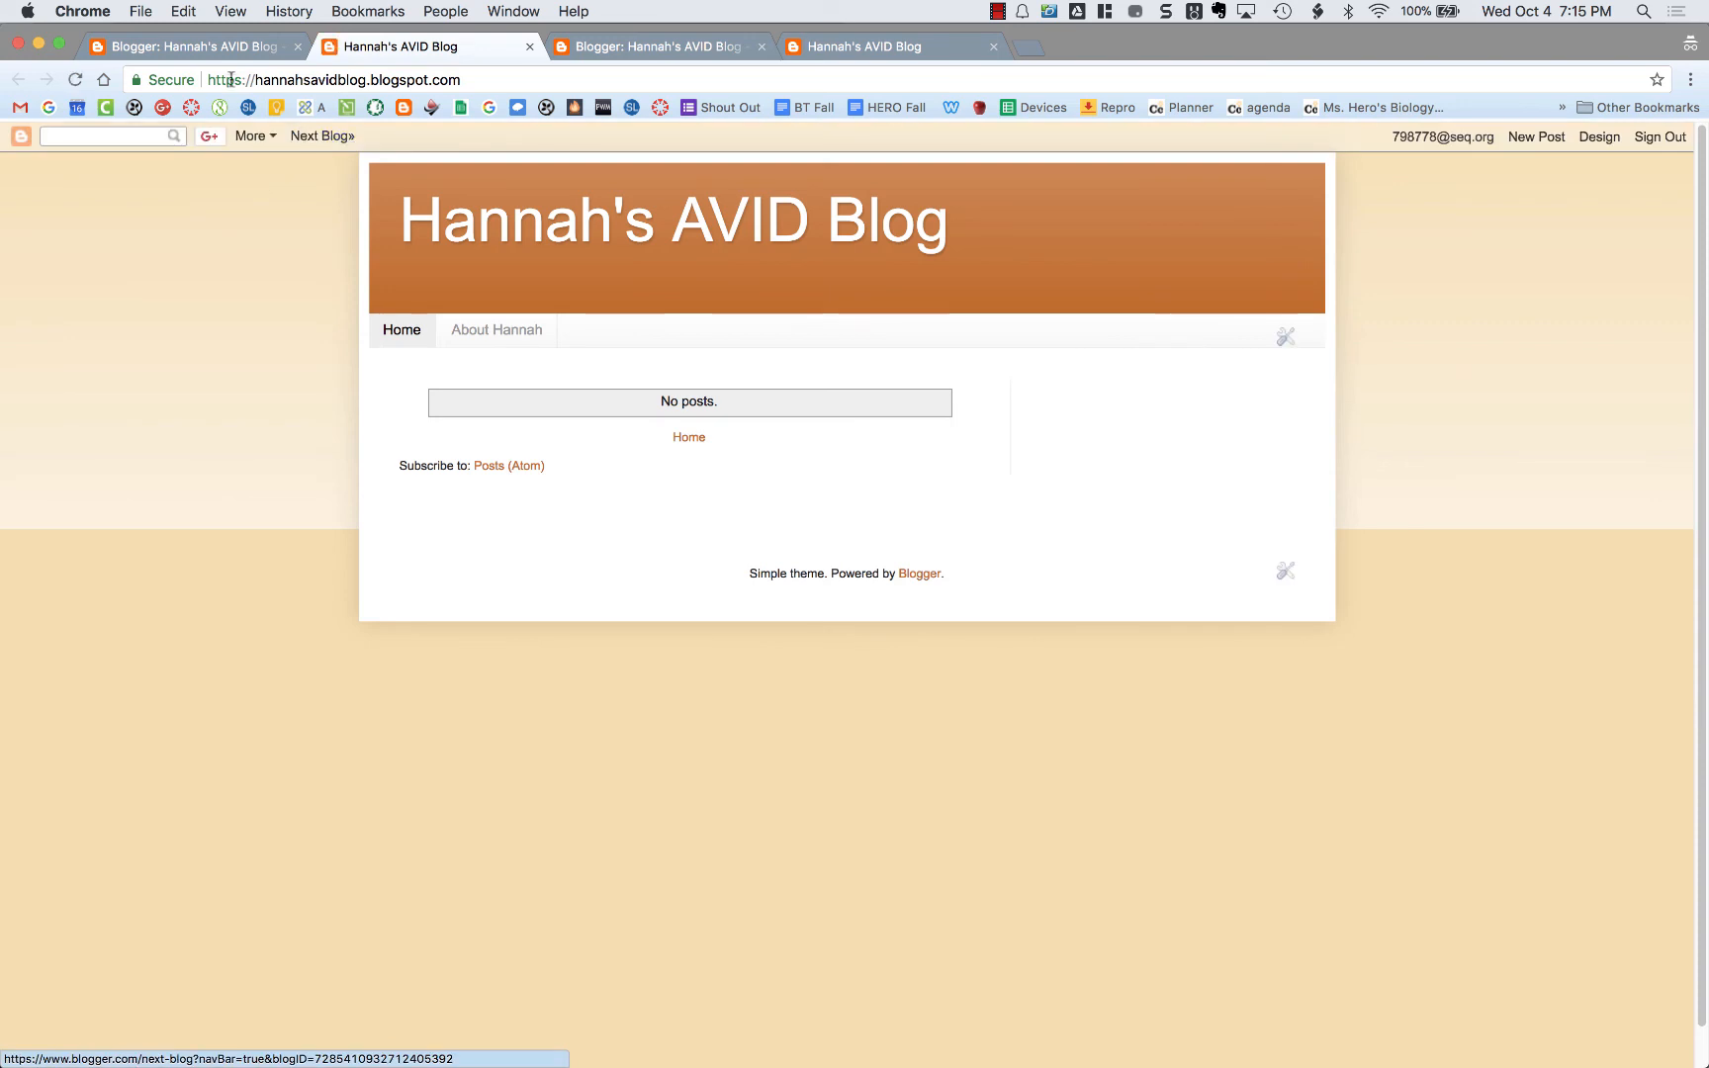
drag(476, 79, 208, 75)
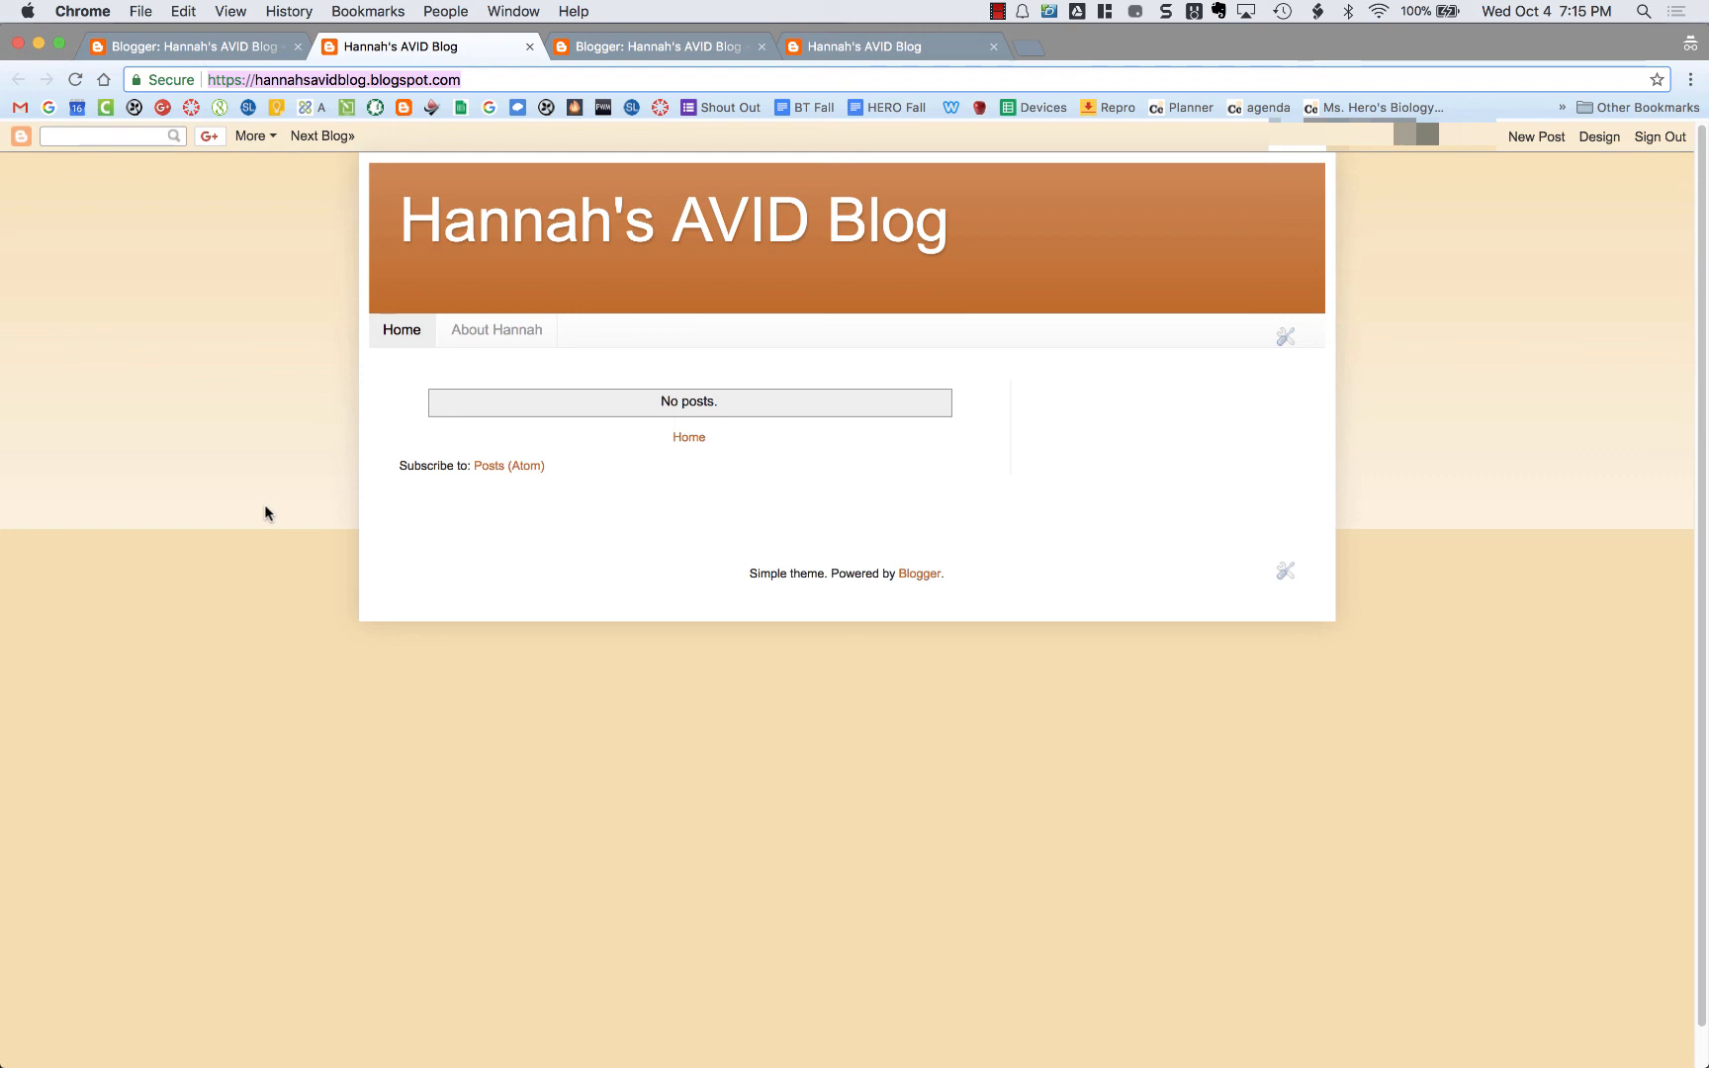
click(997, 11)
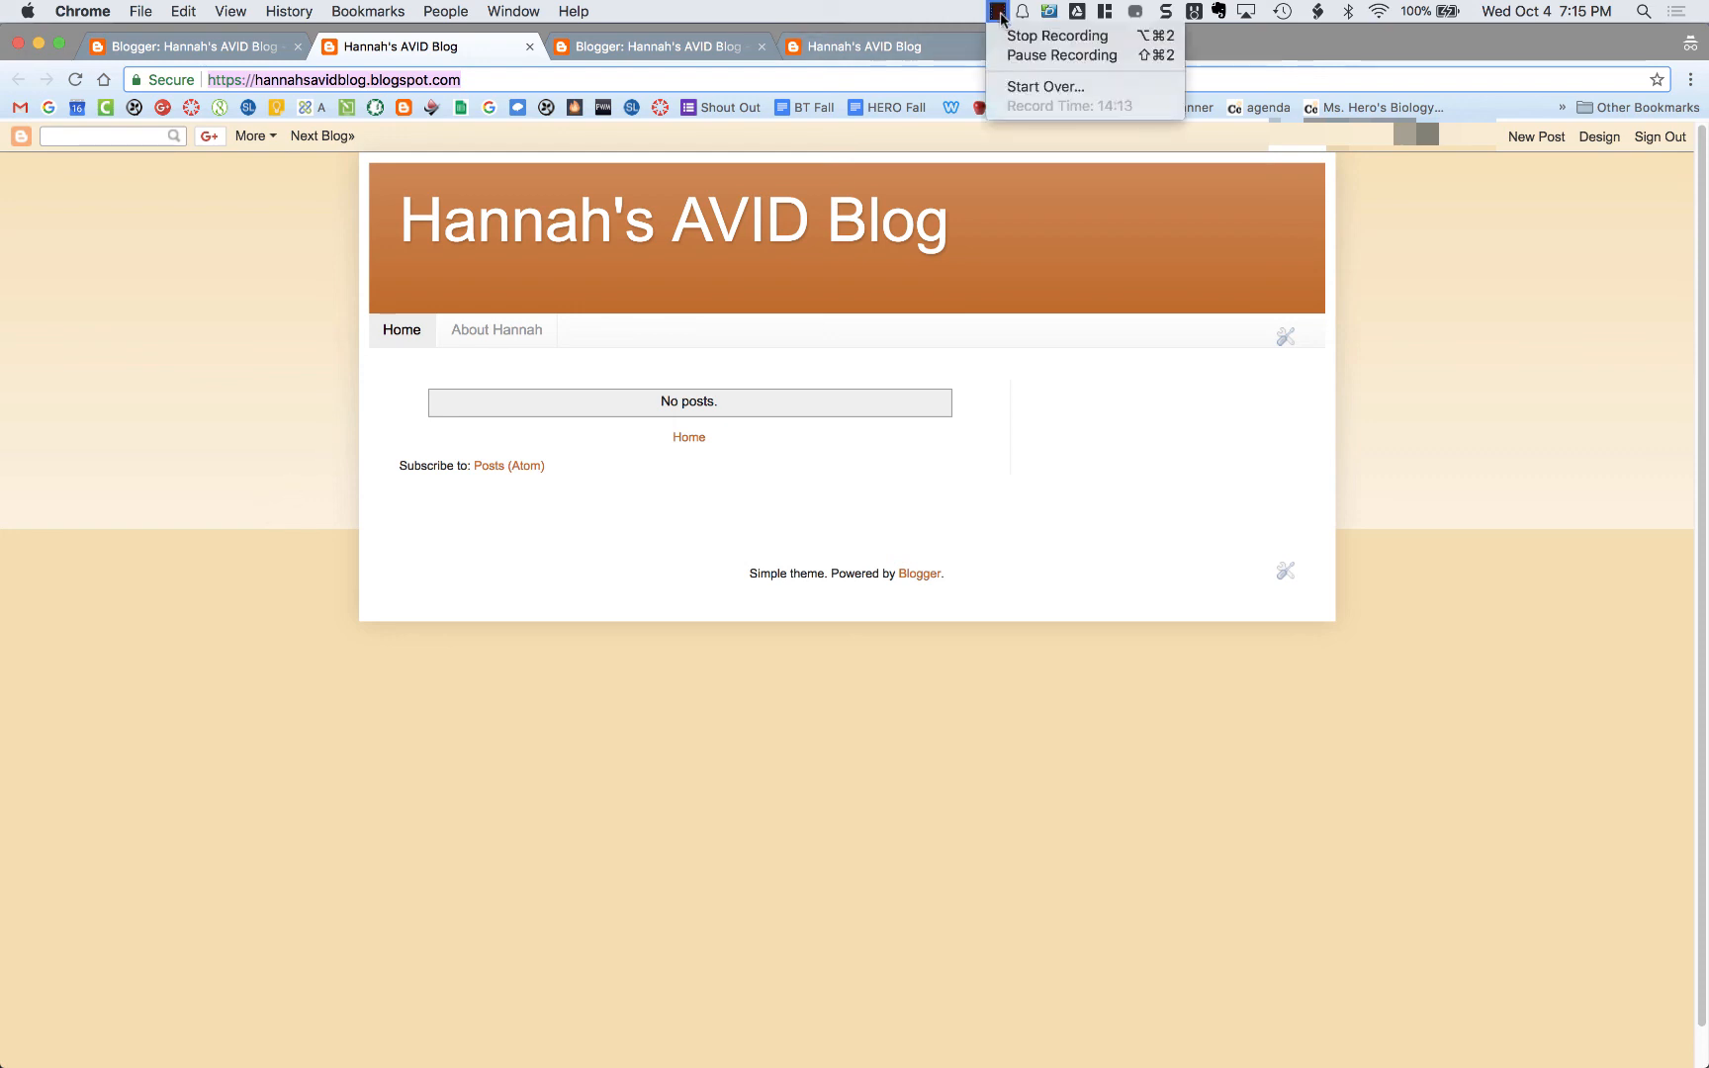
click(1057, 35)
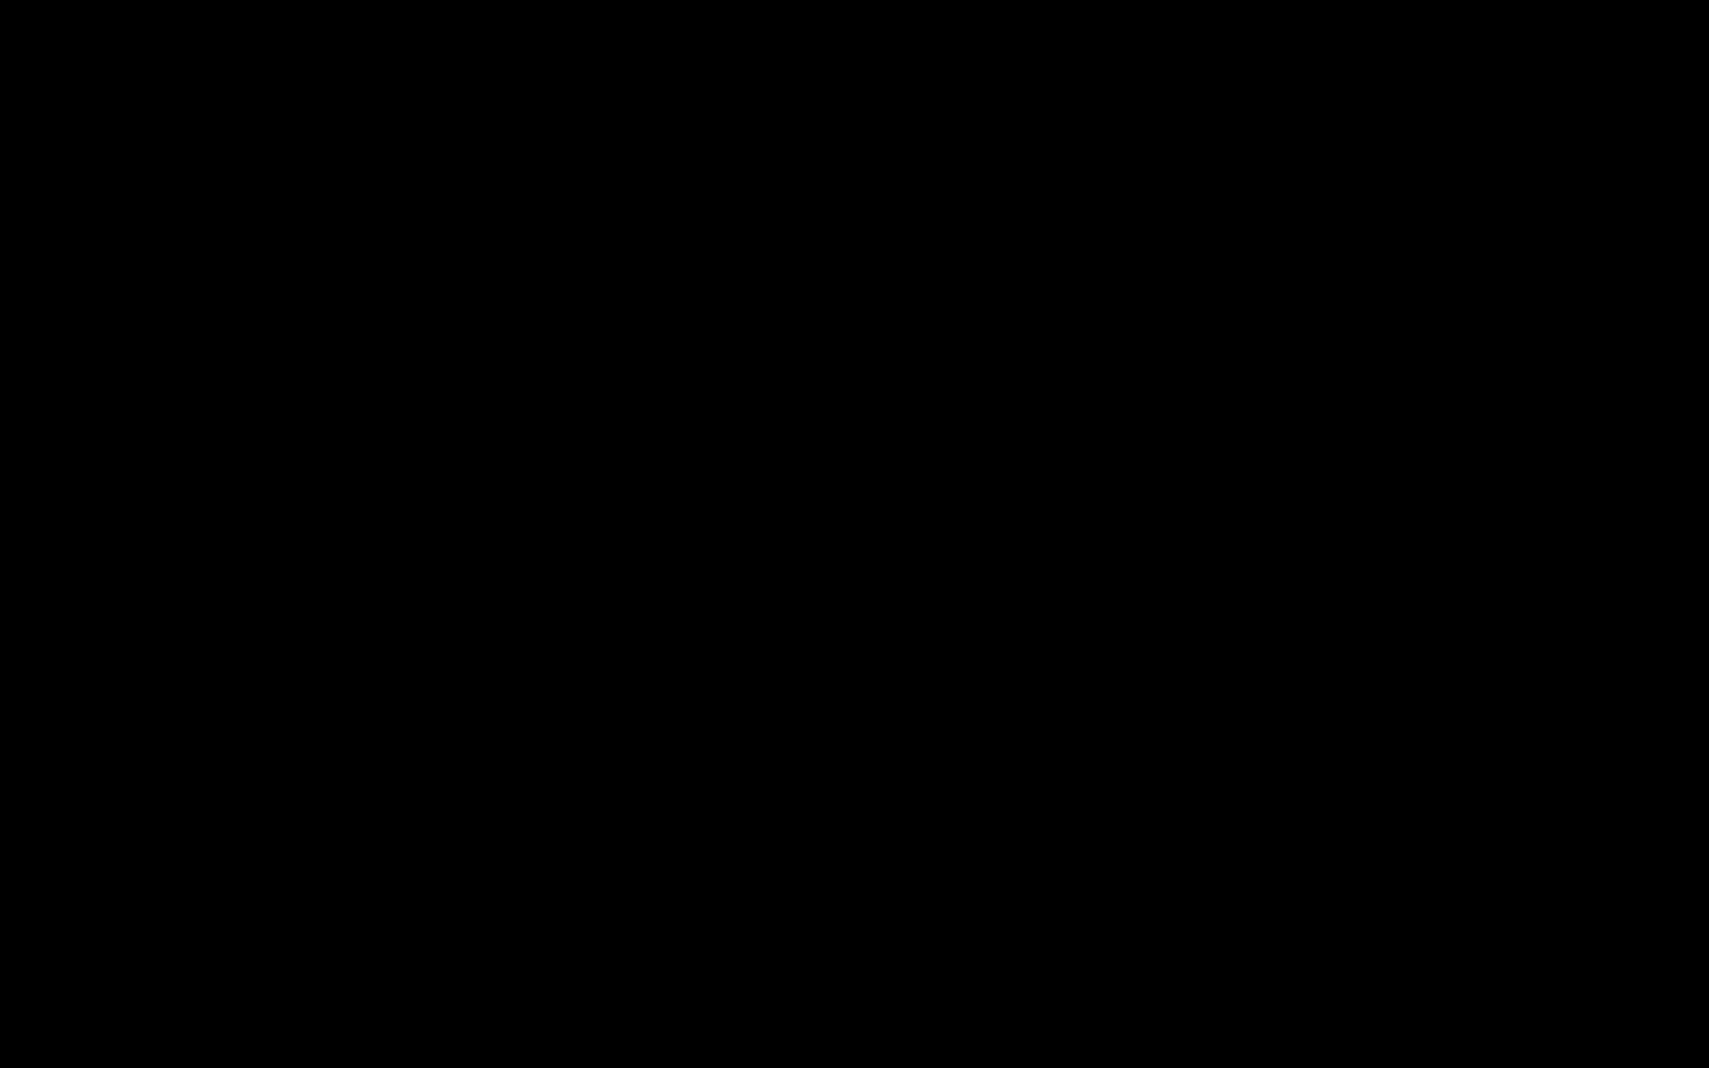